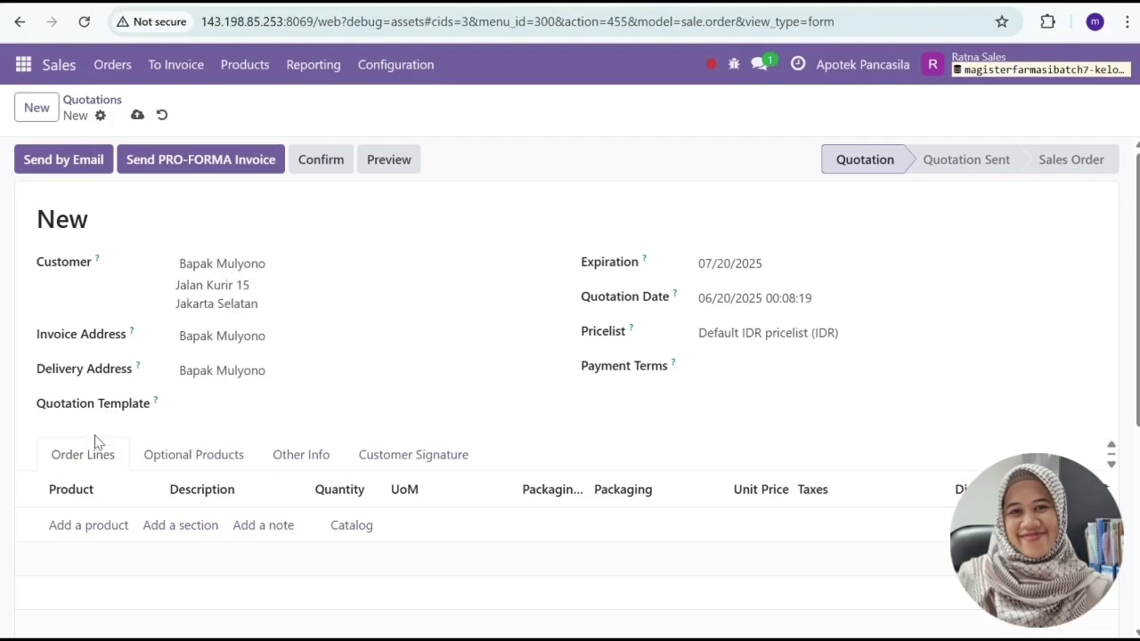
Look through the new quotation's sections and assign the sales user as salesperson in its other information.
click(155, 464)
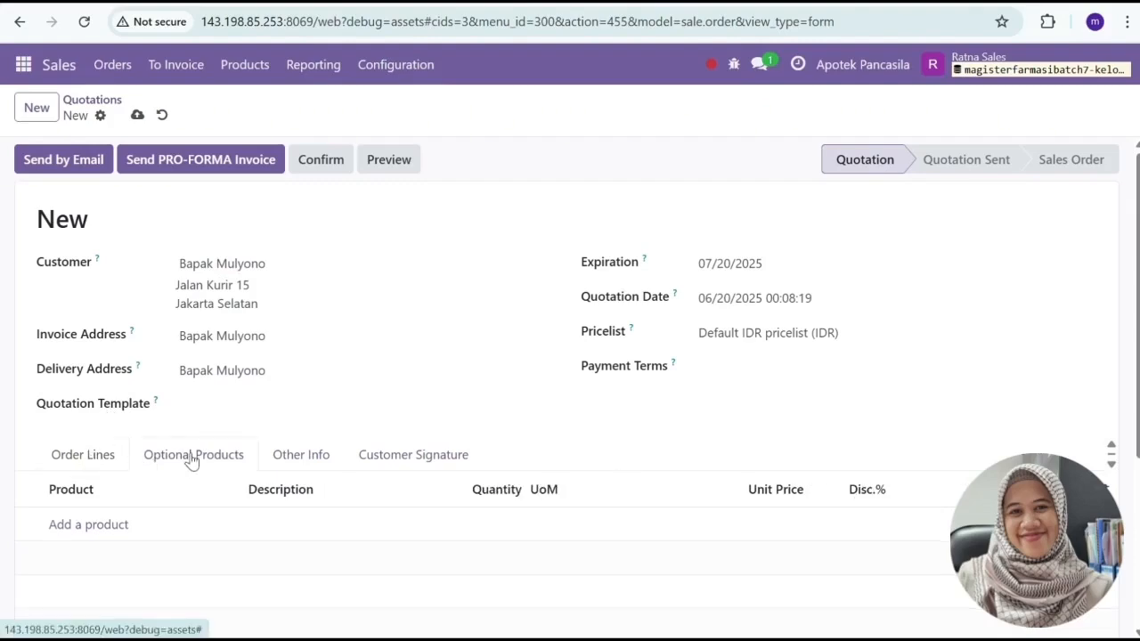
click(310, 459)
click(388, 459)
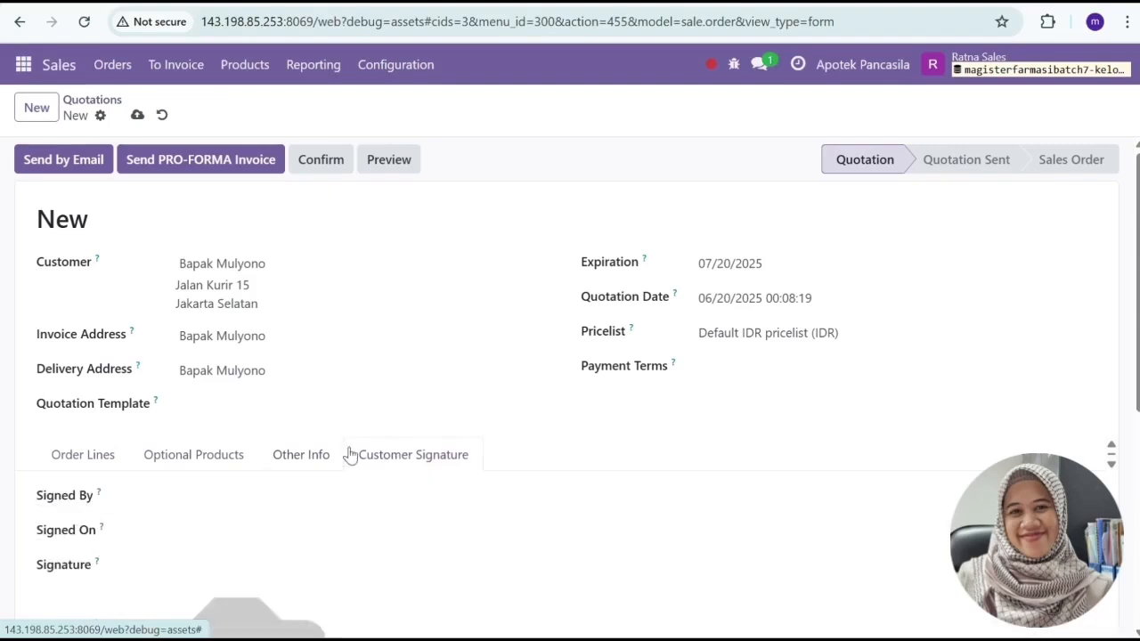
click(300, 454)
click(337, 560)
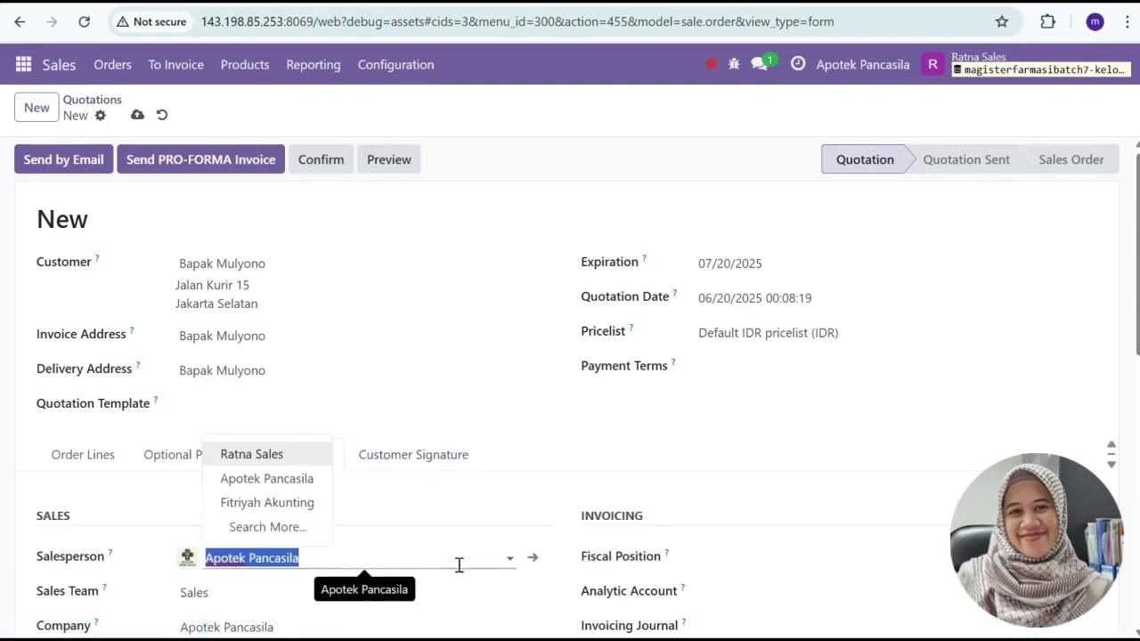
click(287, 464)
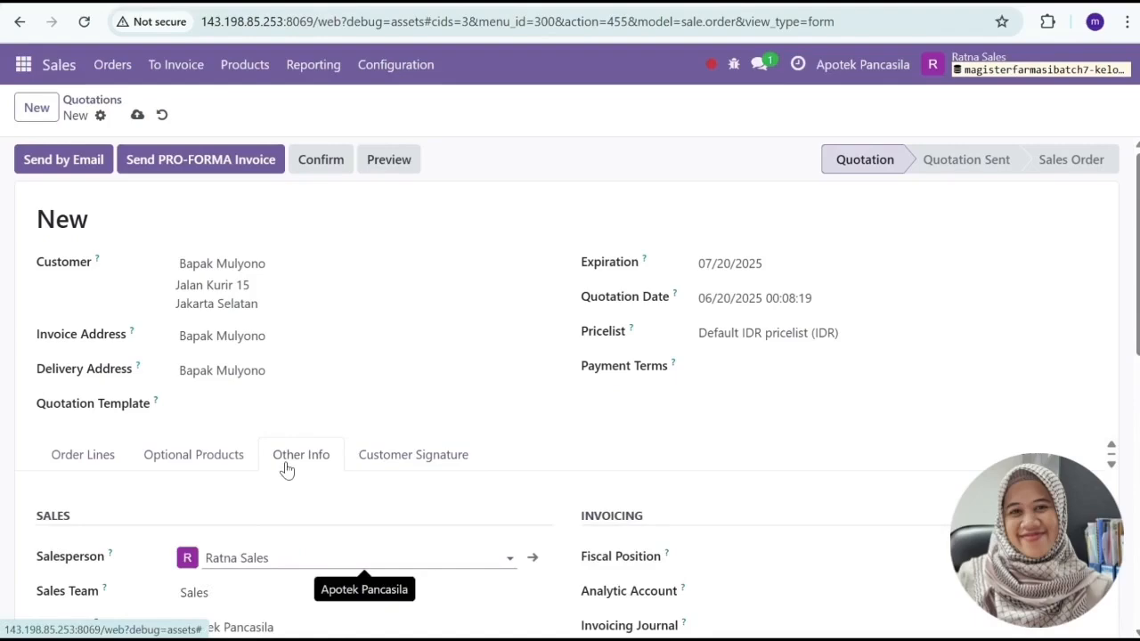
Add the product Azithromycin 500mg as an order line of the quotation.
click(72, 475)
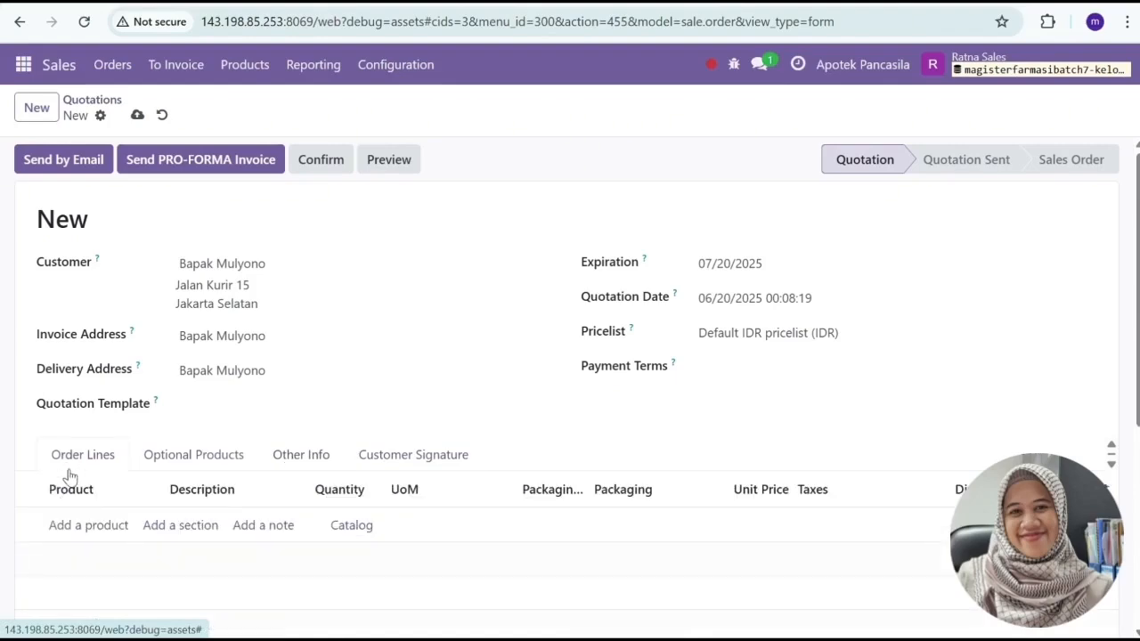
click(82, 525)
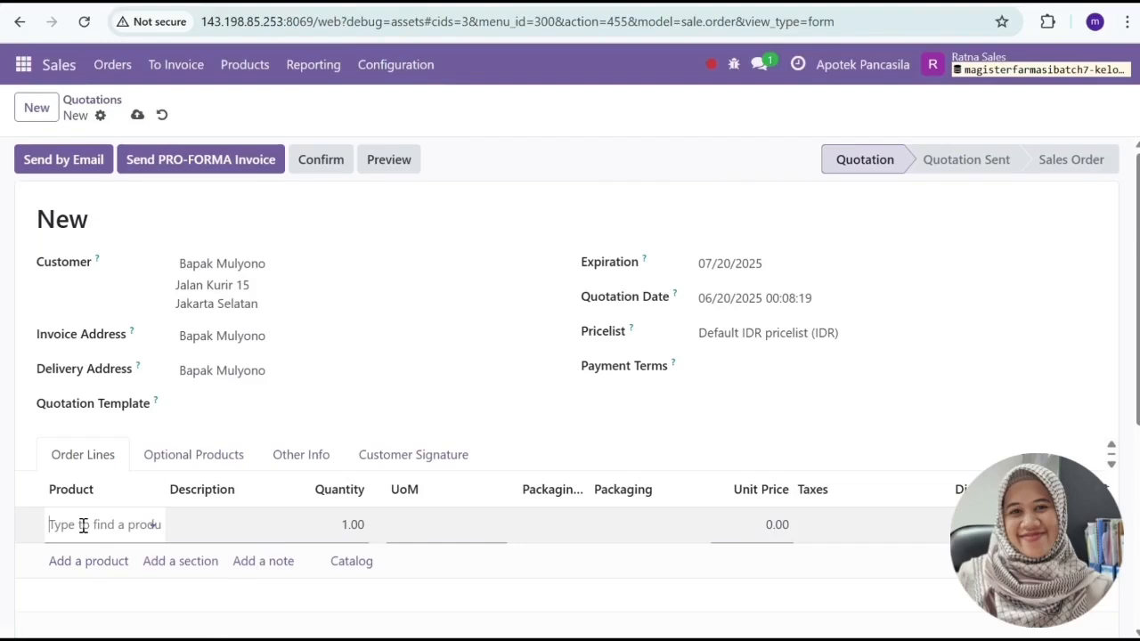
text(azith)
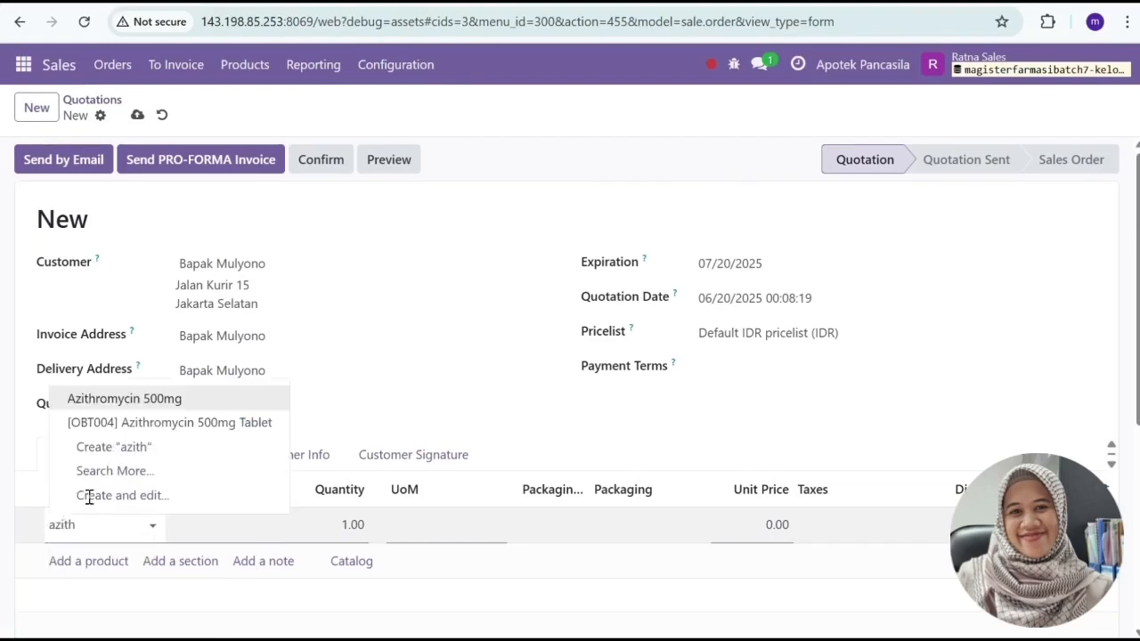
click(128, 400)
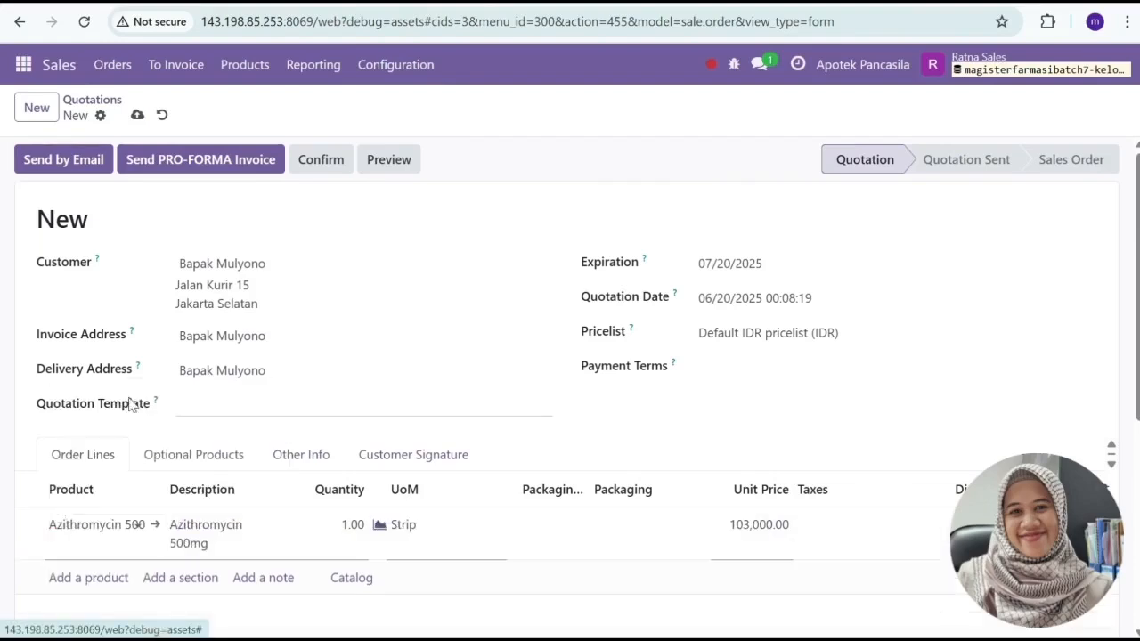
Set the Azithromycin 500mg line's unit of measure to Tablet and its quantity to 10.
click(384, 524)
click(426, 352)
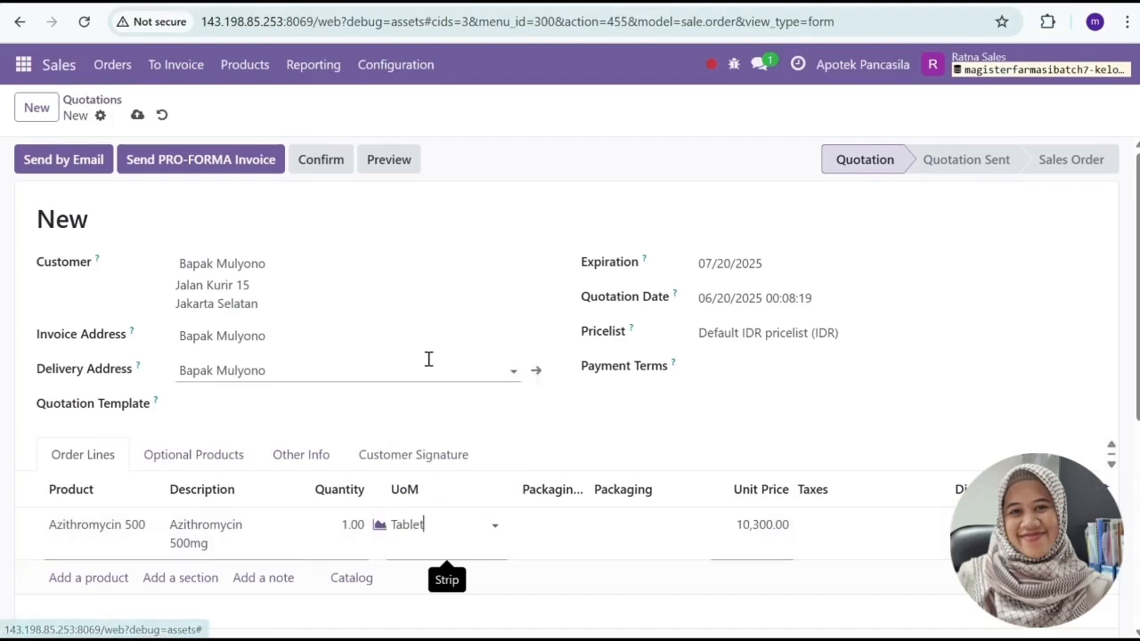
click(353, 524)
key(BackSpace)
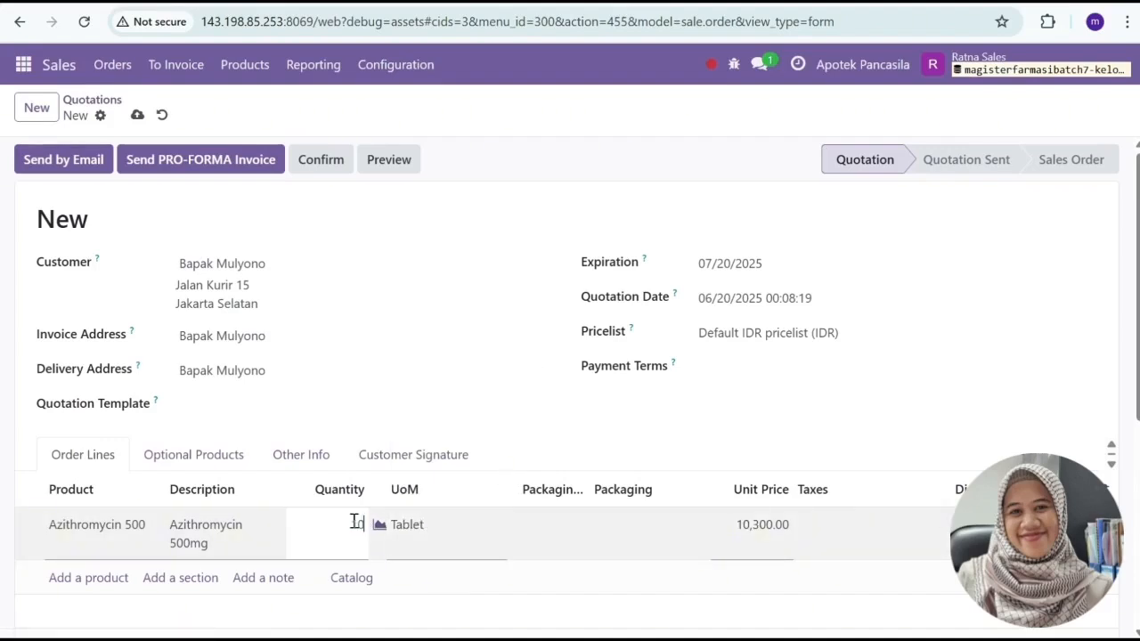
text(10)
click(501, 407)
click(633, 448)
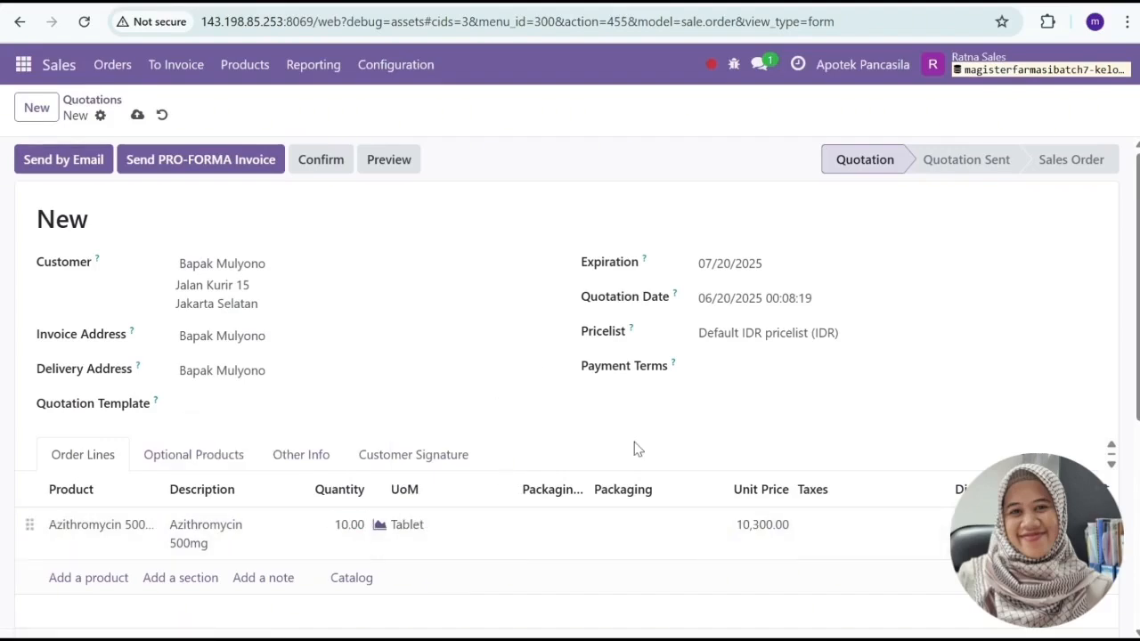
Check the quotation's order lines and totals, save the quotation and confirm it as a sales order.
scroll(638, 449, down, 1)
scroll(636, 448, down, 2)
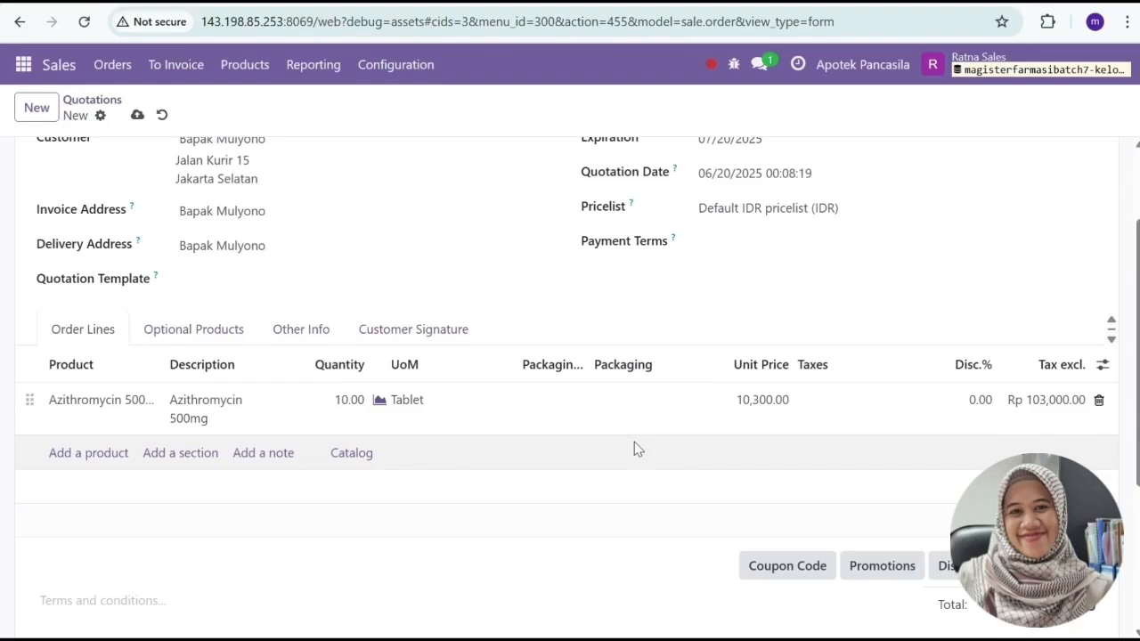
scroll(634, 442, up, 2)
click(136, 115)
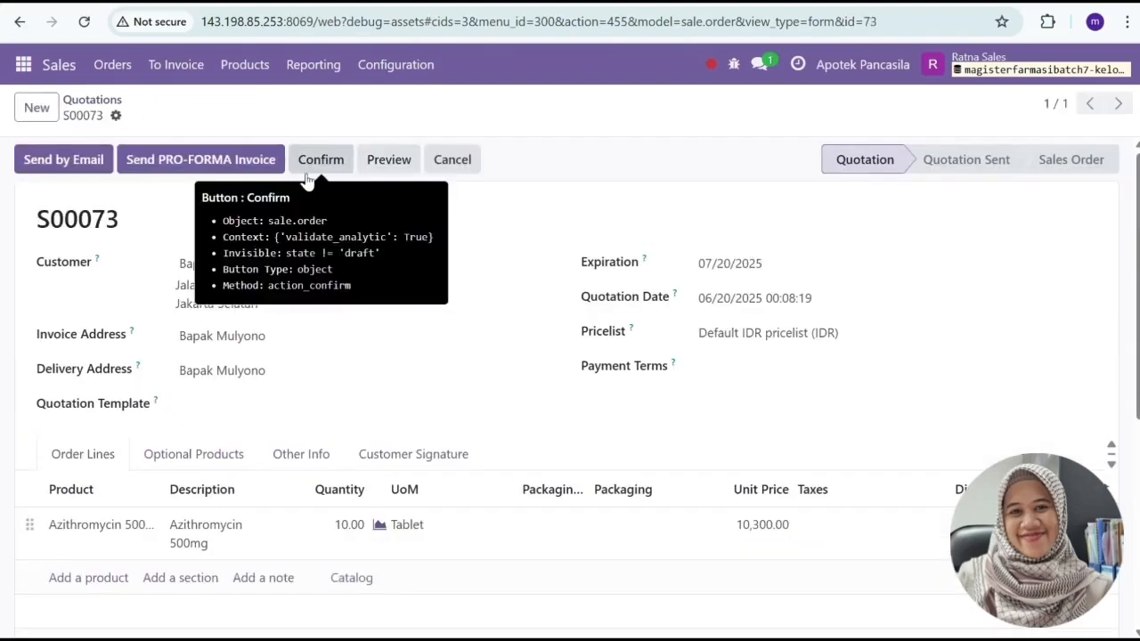
click(317, 161)
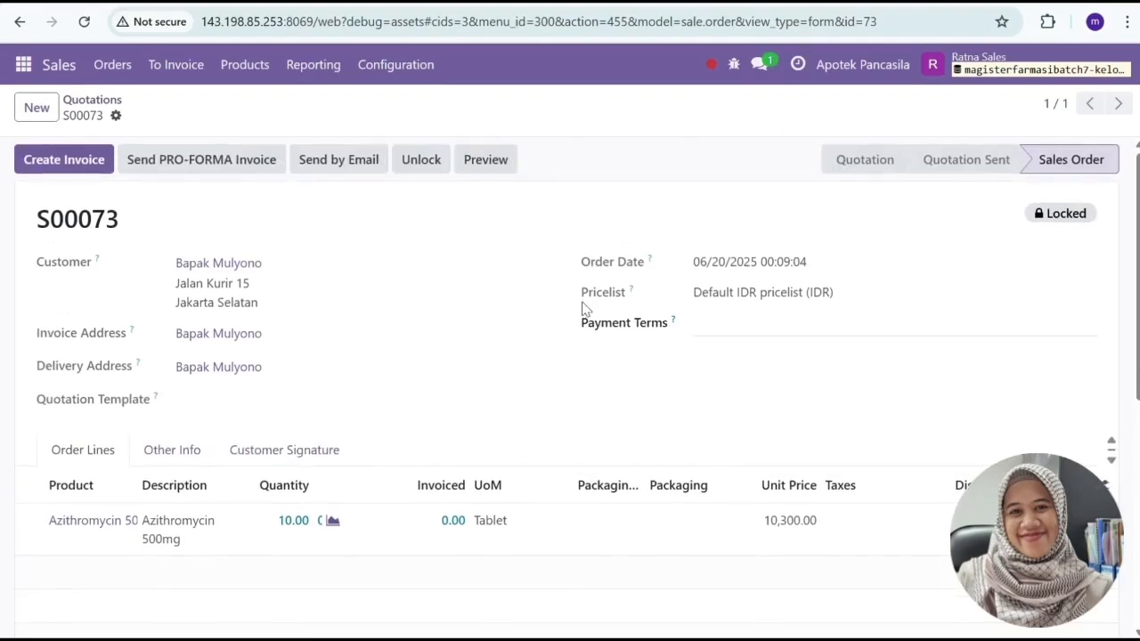
Preview the sales order in the customer portal and review its sale information, delivery order, products and total.
click(491, 166)
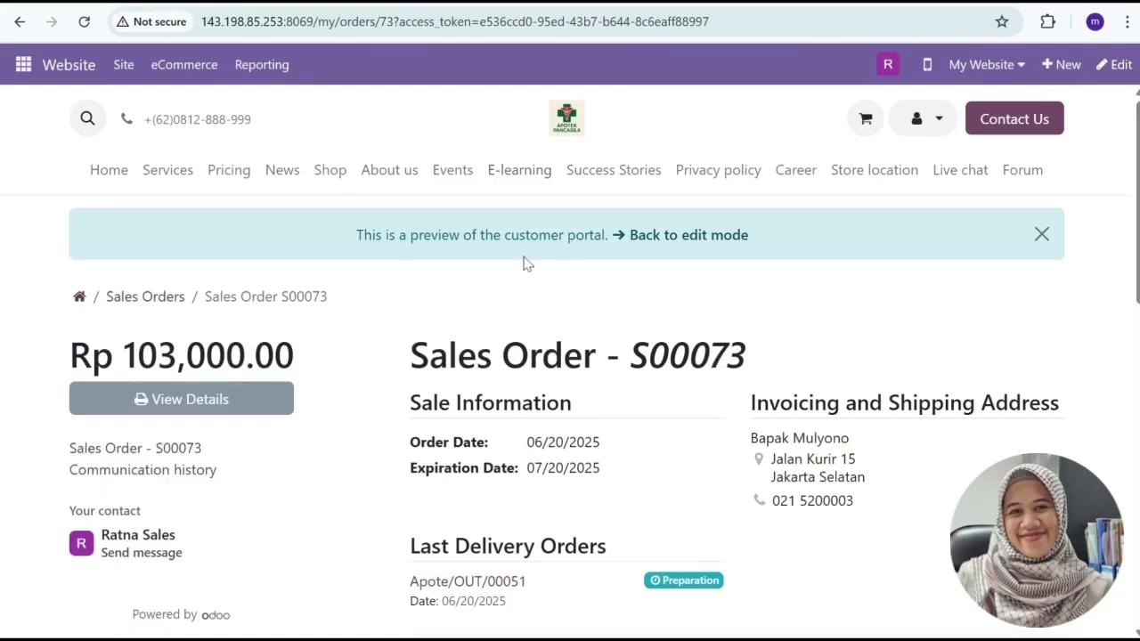
scroll(524, 261, down, 2)
scroll(525, 261, down, 1)
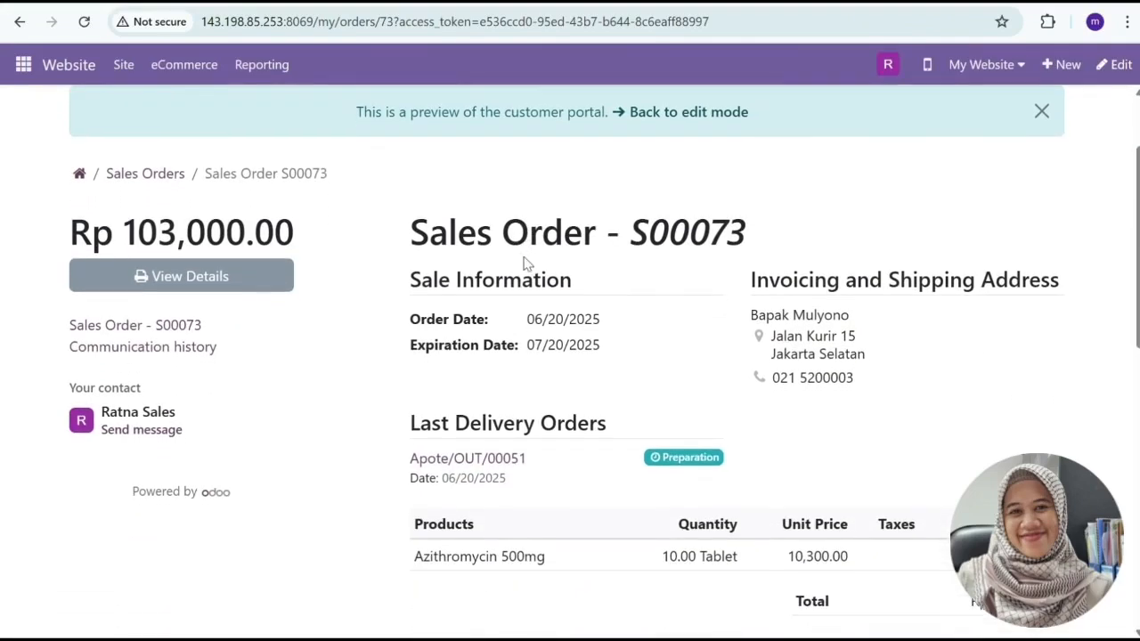
scroll(525, 261, down, 1)
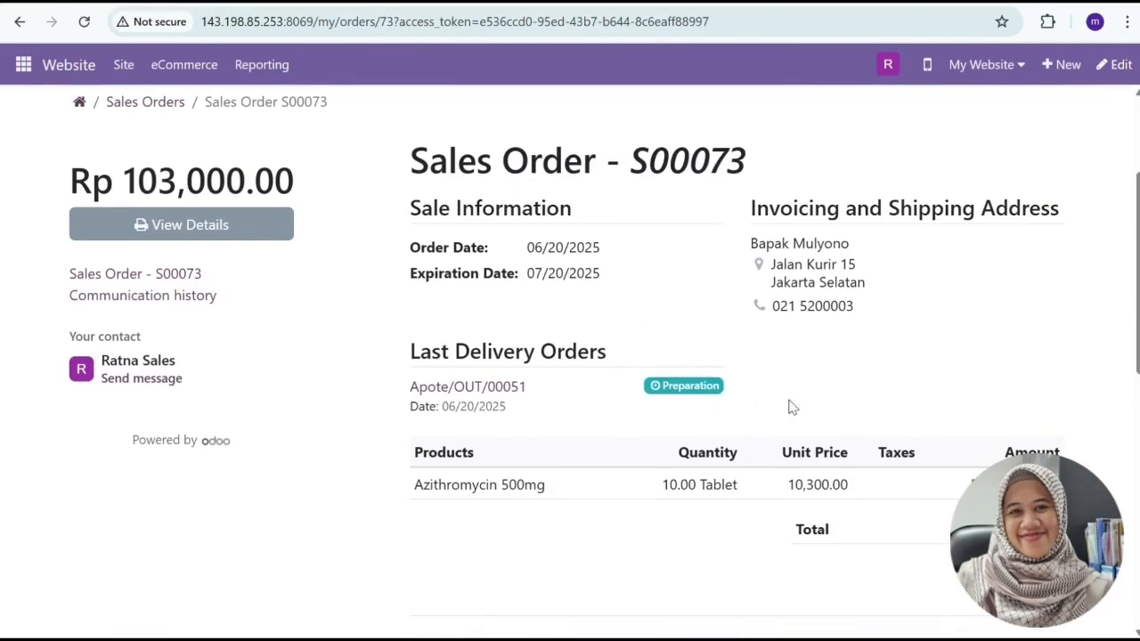
scroll(763, 356, down, 1)
scroll(763, 356, down, 2)
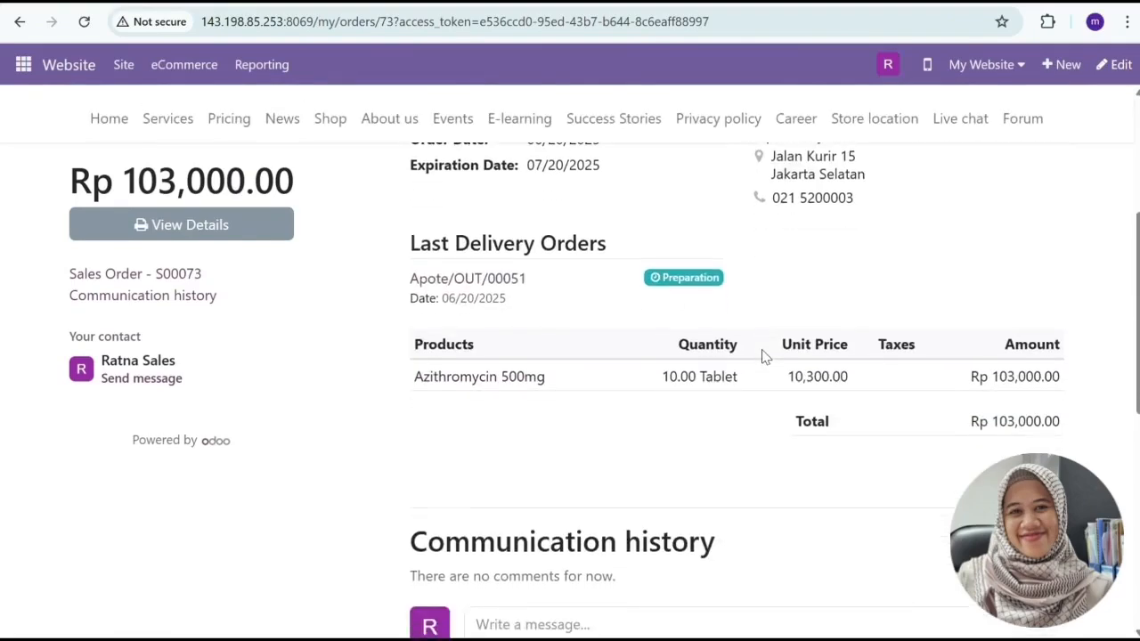
scroll(763, 356, up, 2)
scroll(763, 356, up, 3)
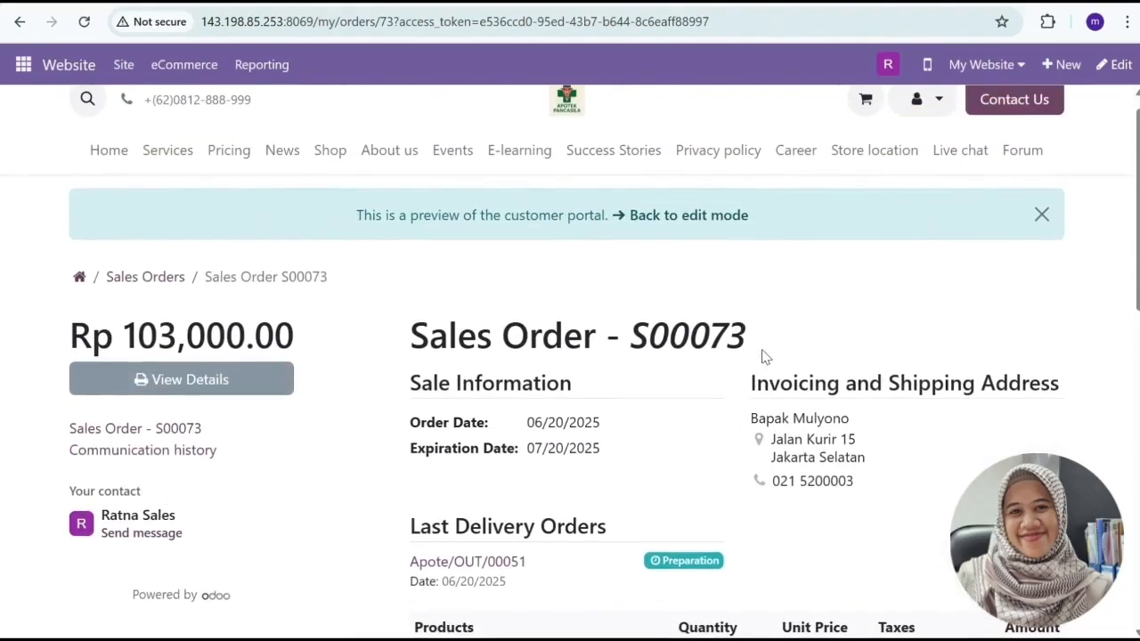
scroll(763, 356, up, 1)
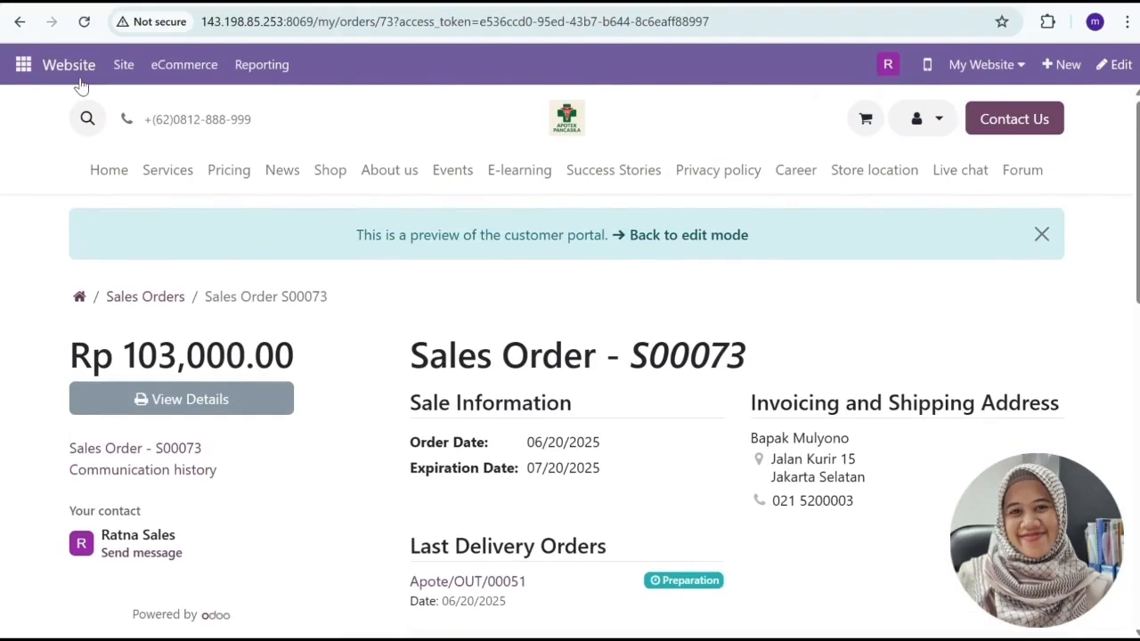
Return to the Sales quotations list, open the newest order and create a draft customer invoice for it.
click(24, 65)
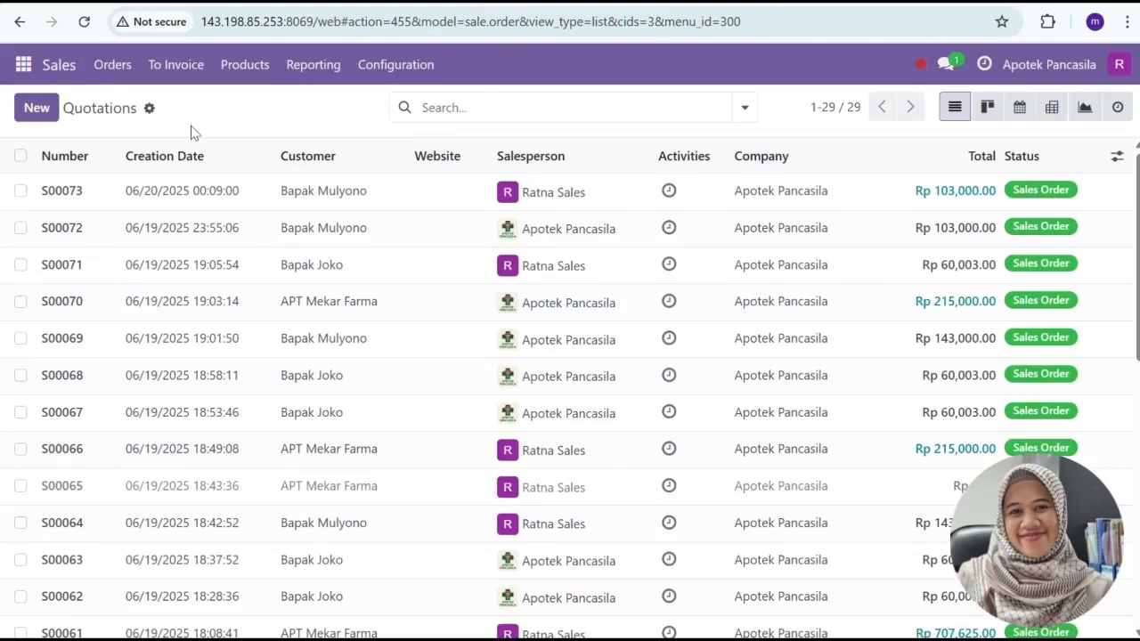
click(333, 192)
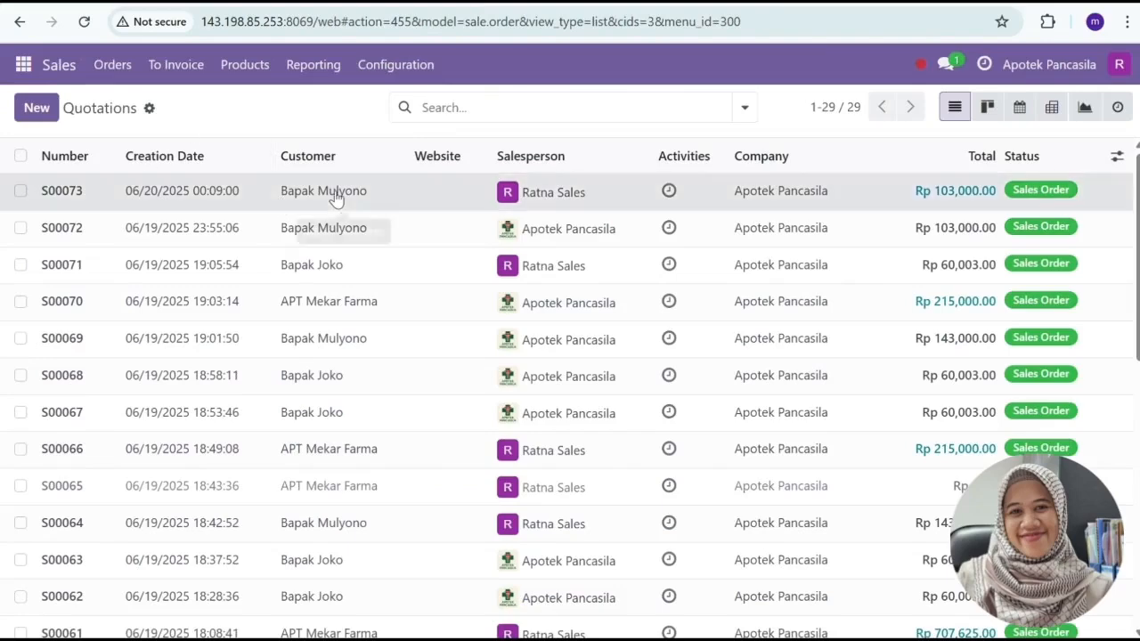
click(95, 161)
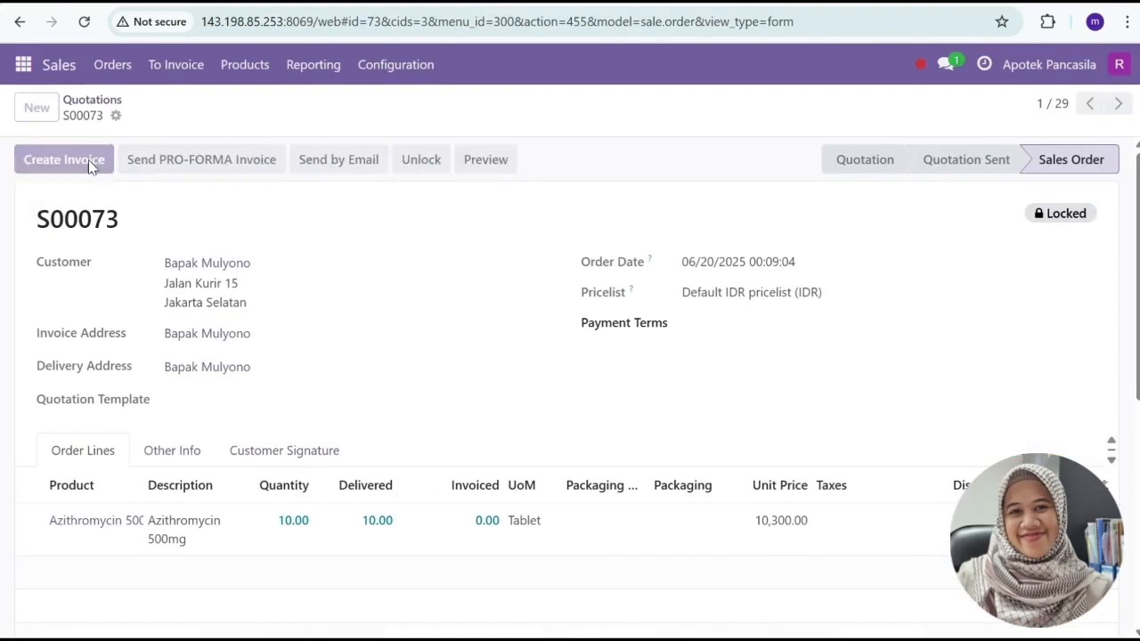
click(204, 429)
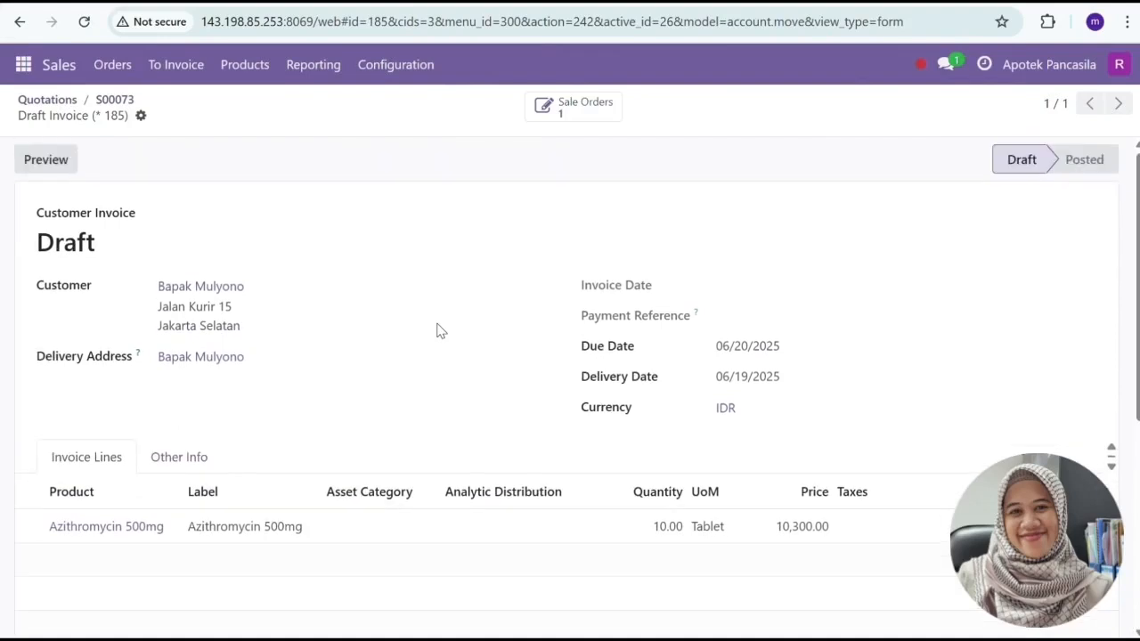
Open the sales order linked to the draft invoice and examine its delivery status in the customer portal preview.
click(584, 115)
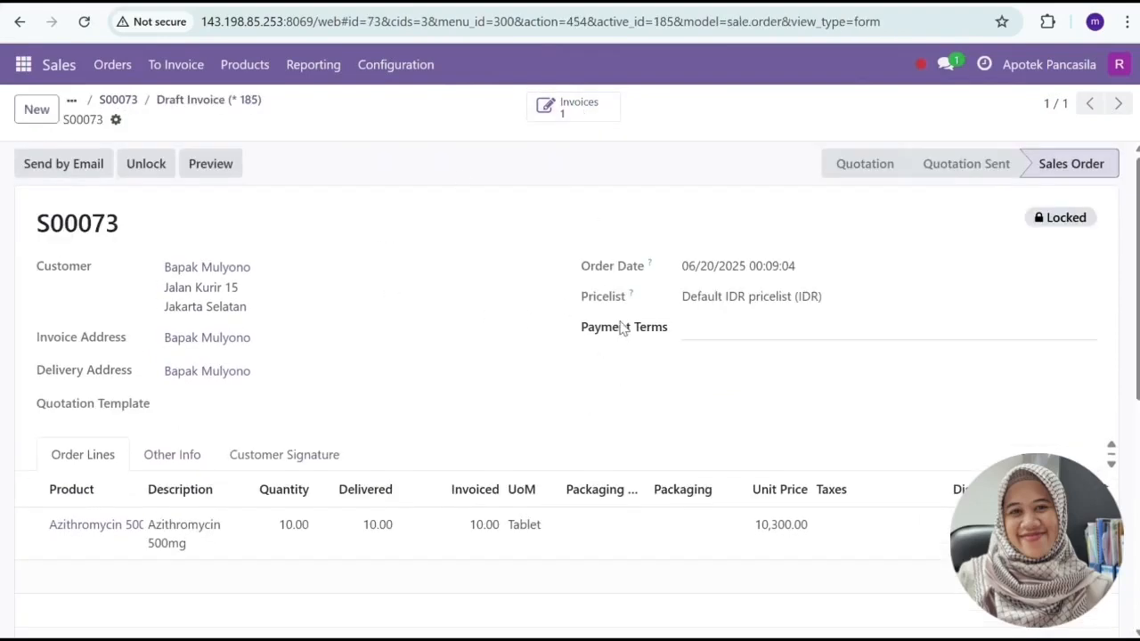
click(208, 165)
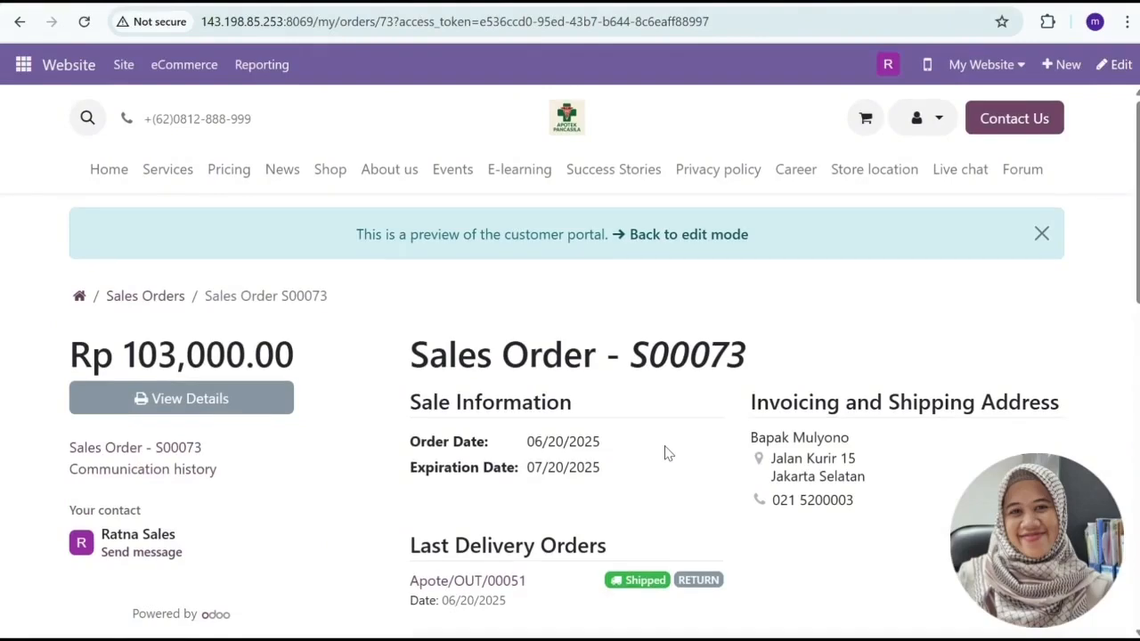
scroll(666, 452, down, 1)
scroll(666, 452, down, 1)
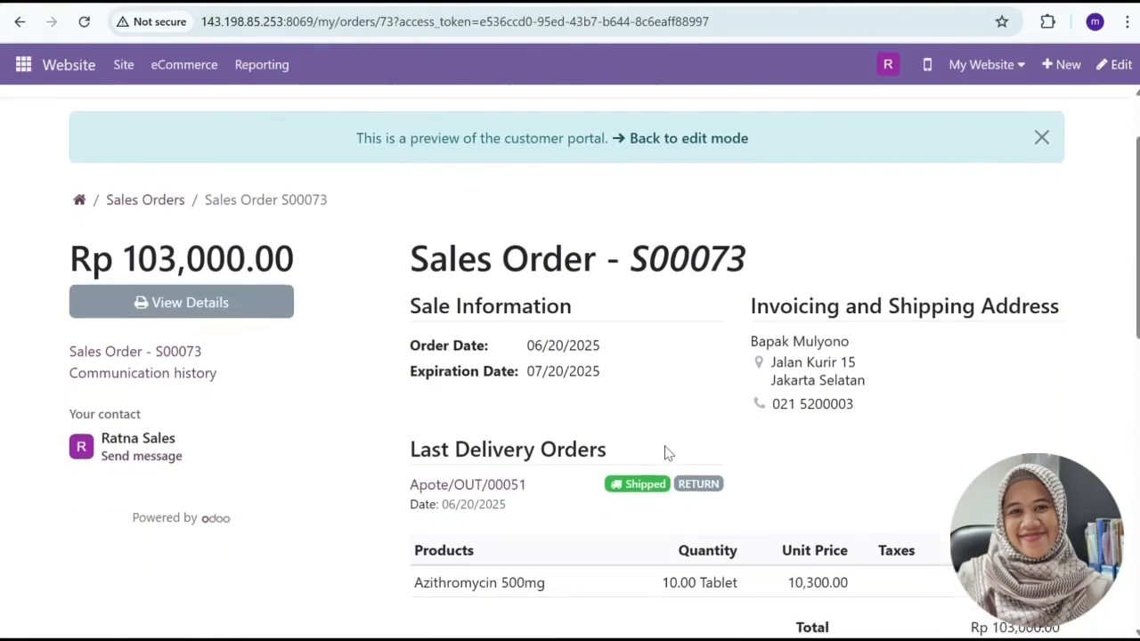
scroll(666, 452, down, 1)
scroll(668, 453, up, 2)
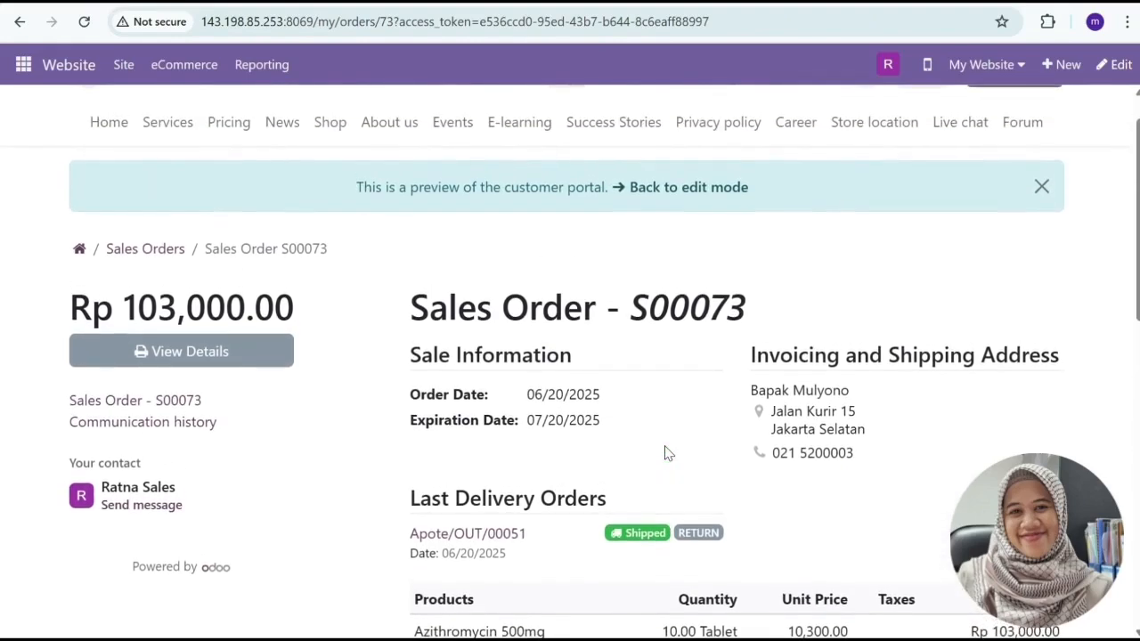
Remove the My Quotations filter from the Sales quotations list.
click(475, 3)
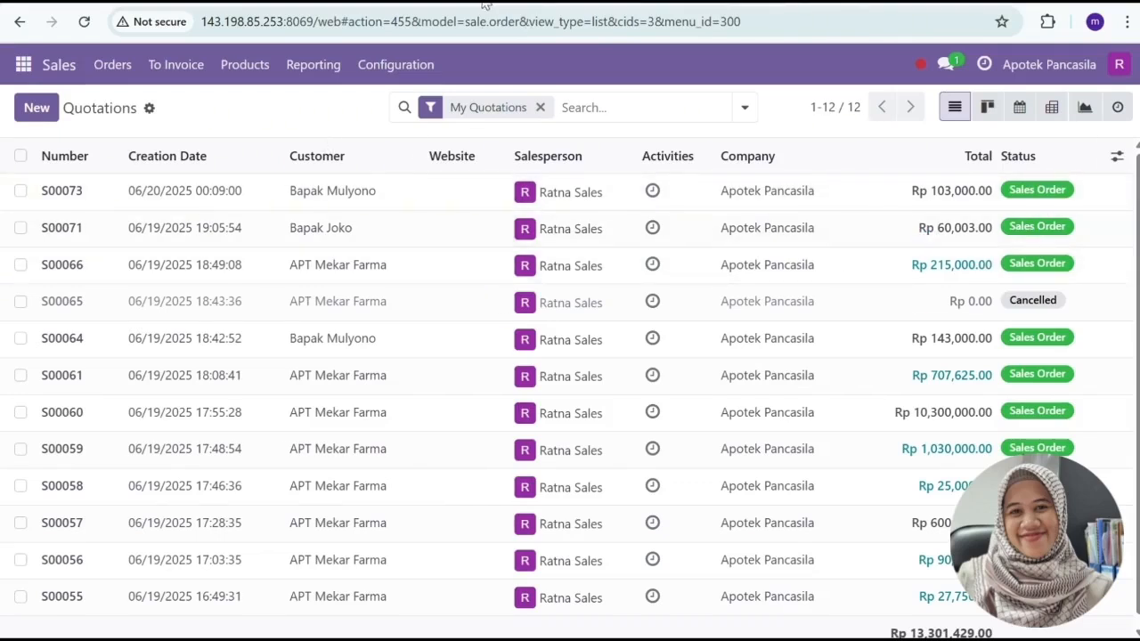
click(540, 107)
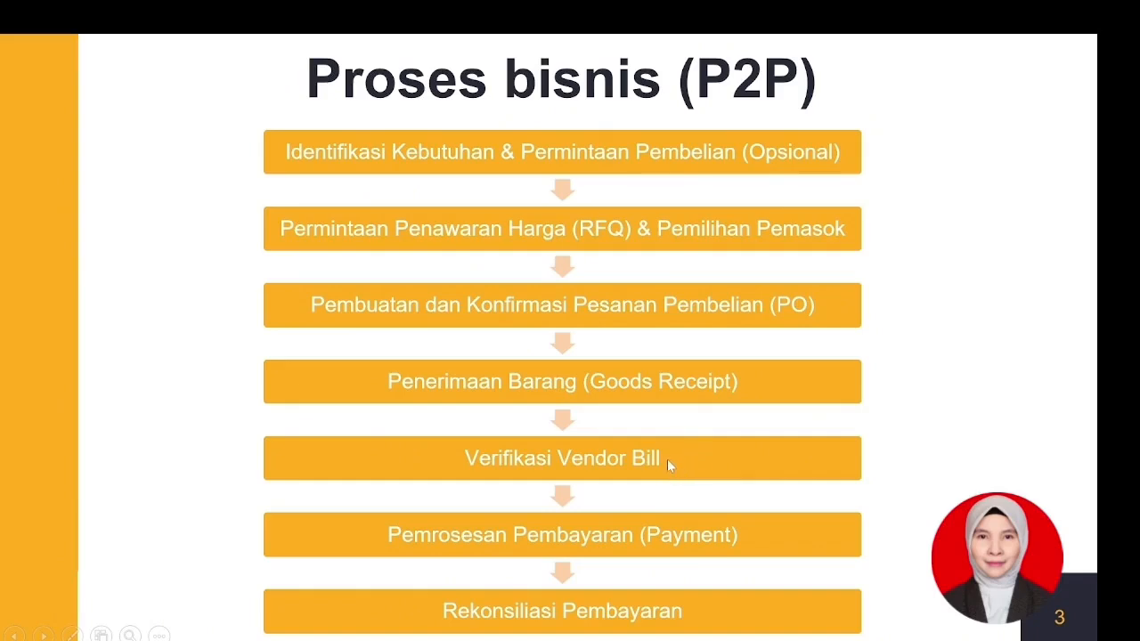
End the P2P slide show, switch to Odoo Accounting in the browser and open the draft Medical Indah vendor bill.
key(Escape)
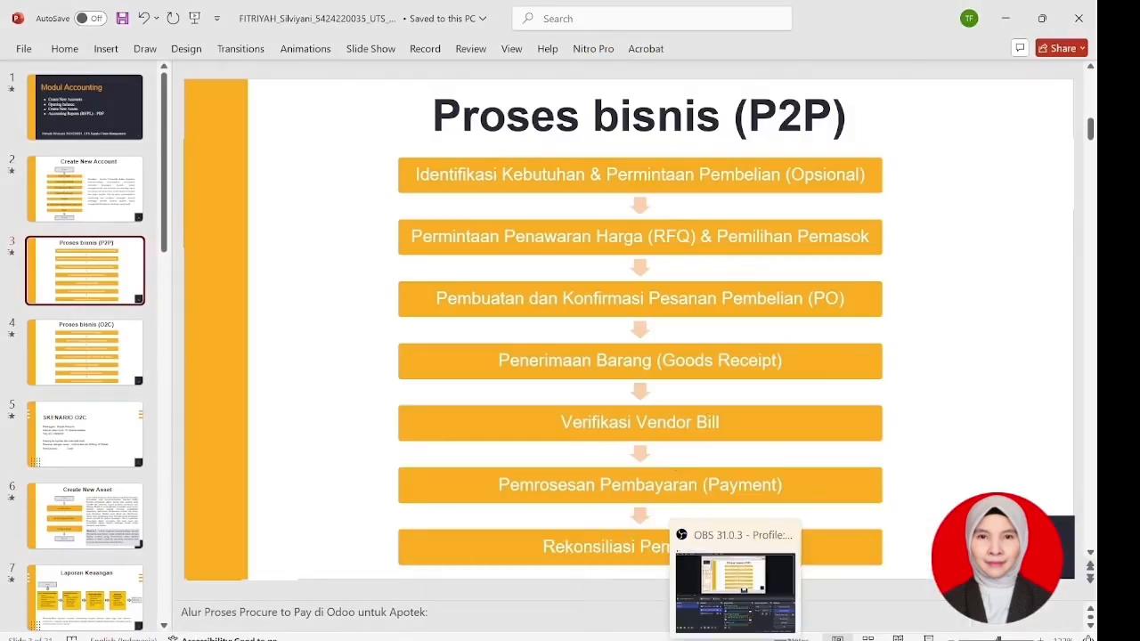
click(802, 640)
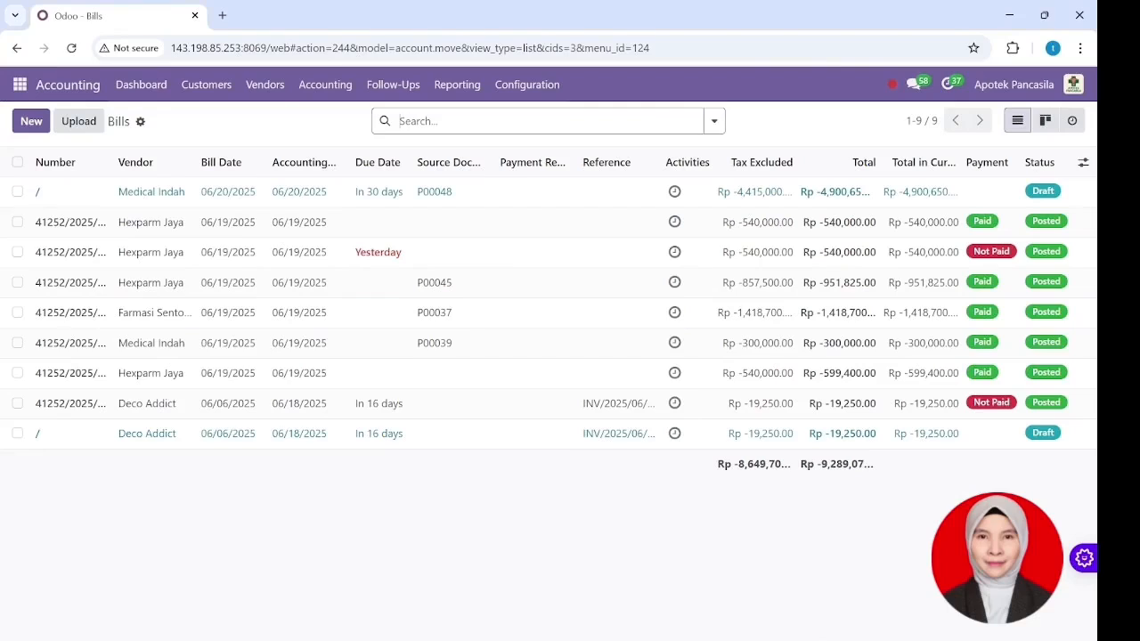
click(138, 195)
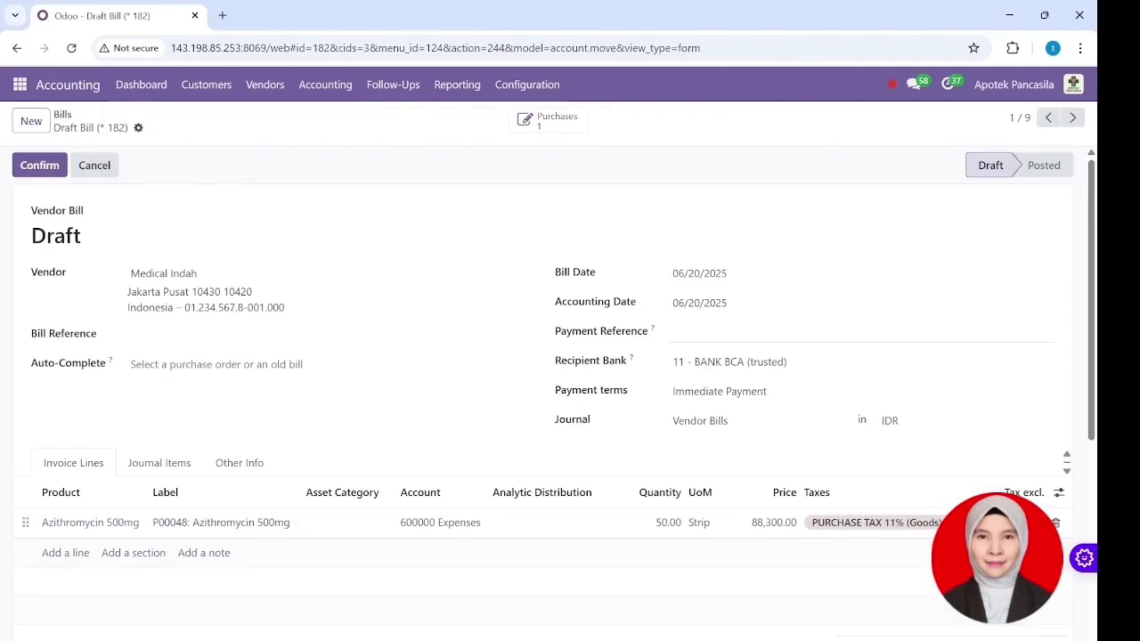
Examine the draft Medical Indah bill's journal items and other info, and return to its invoice lines.
drag(1097, 347, 1050, 351)
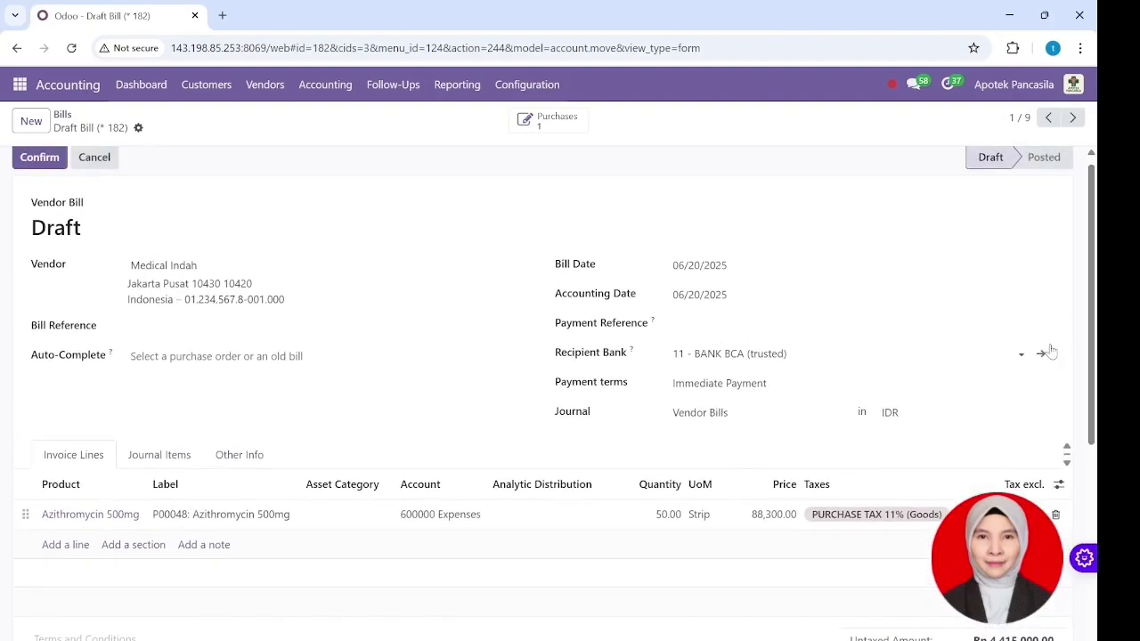
click(674, 324)
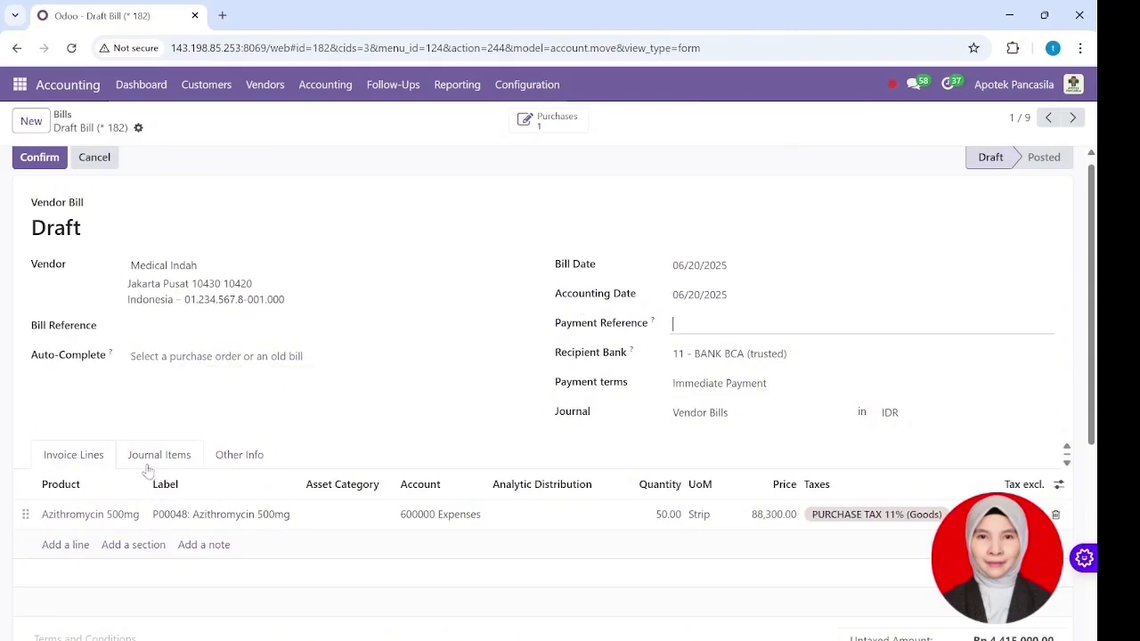
click(154, 459)
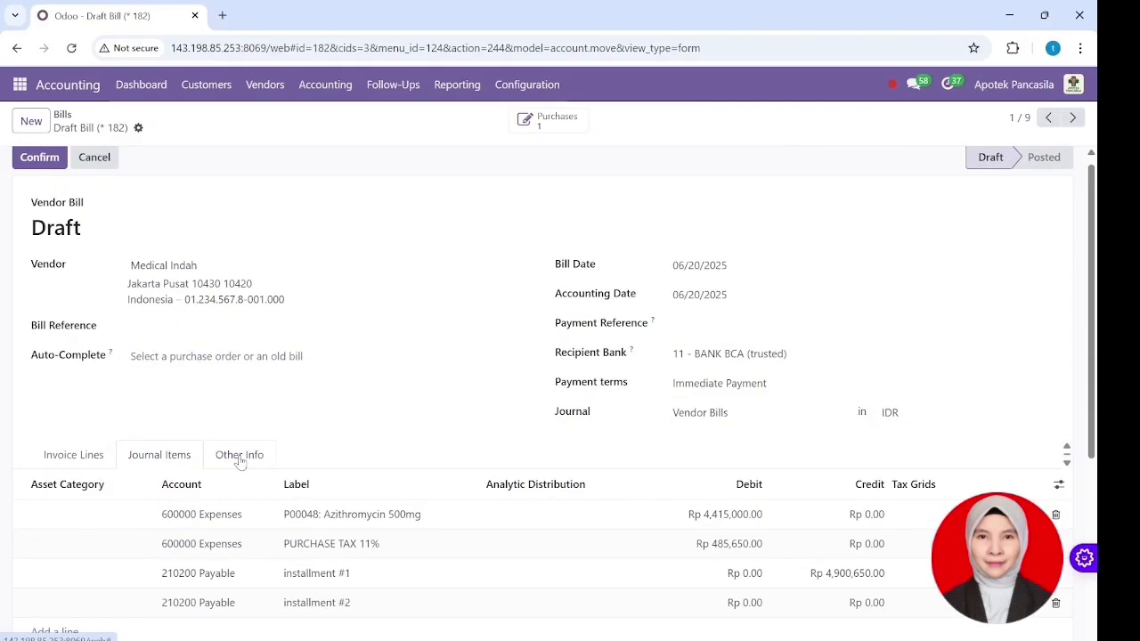
click(238, 456)
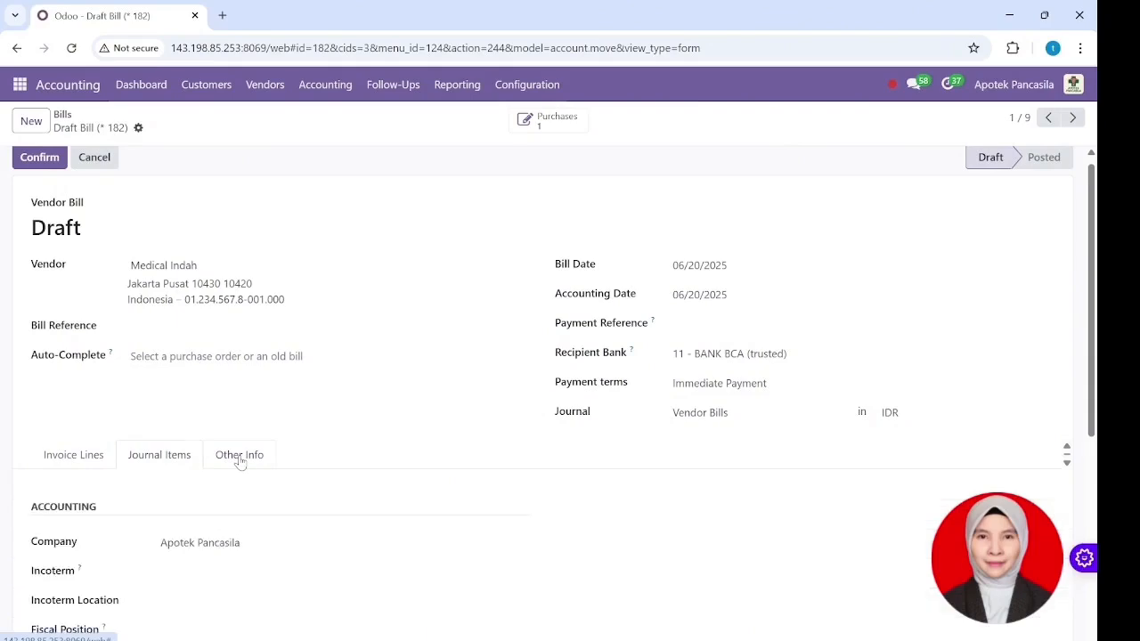
click(79, 456)
Confirm the Medical Indah vendor bill and start registering its payment.
click(51, 163)
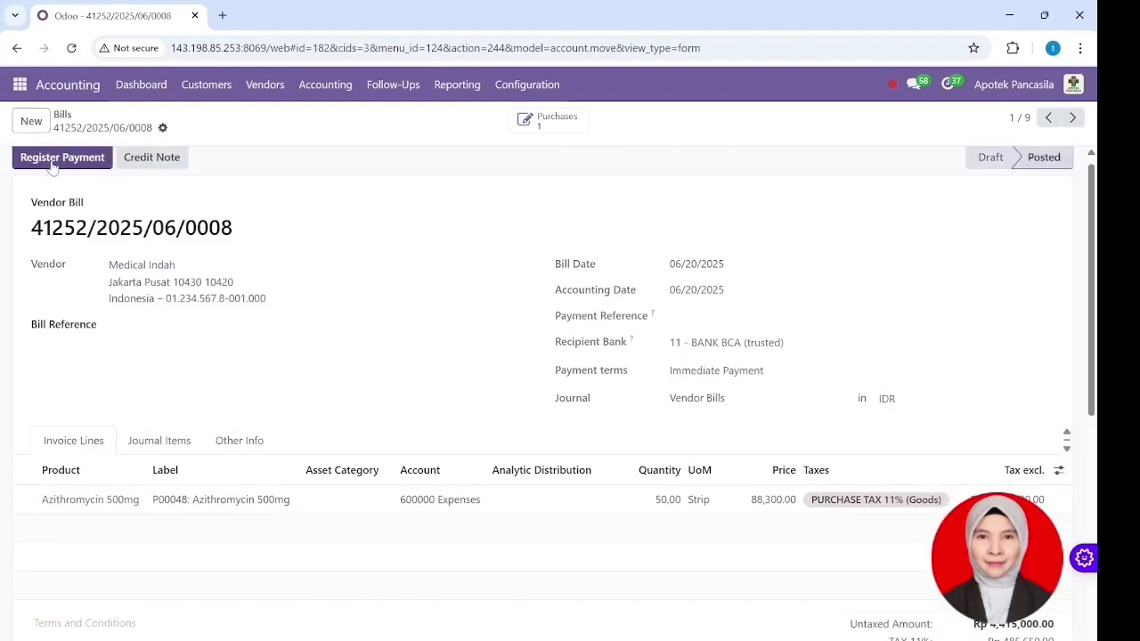
drag(1092, 219, 1093, 186)
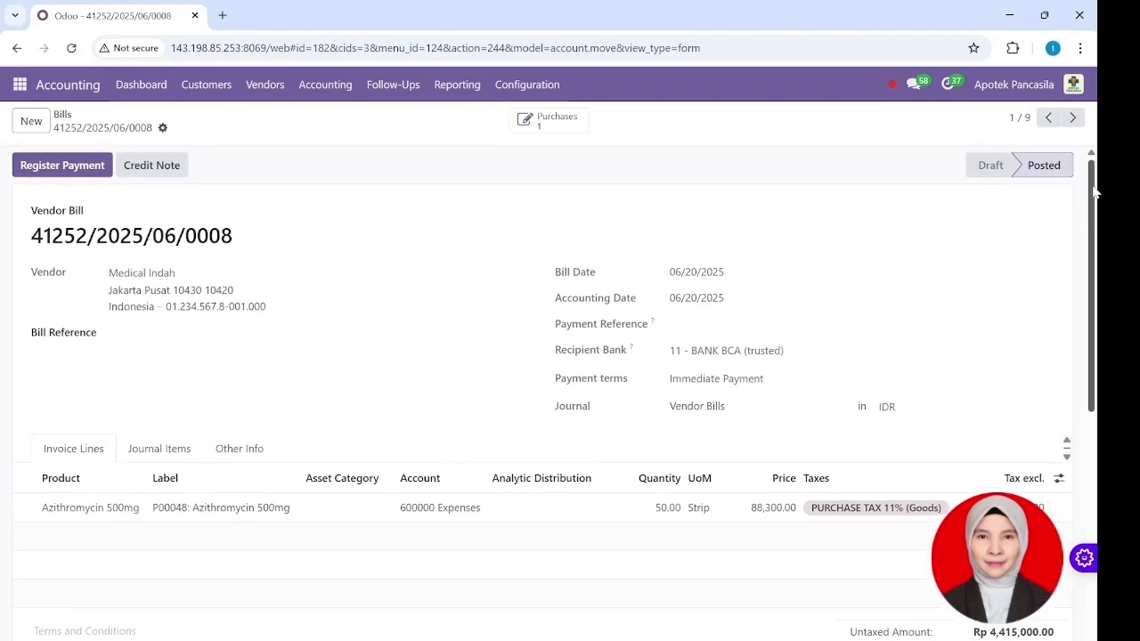
click(80, 168)
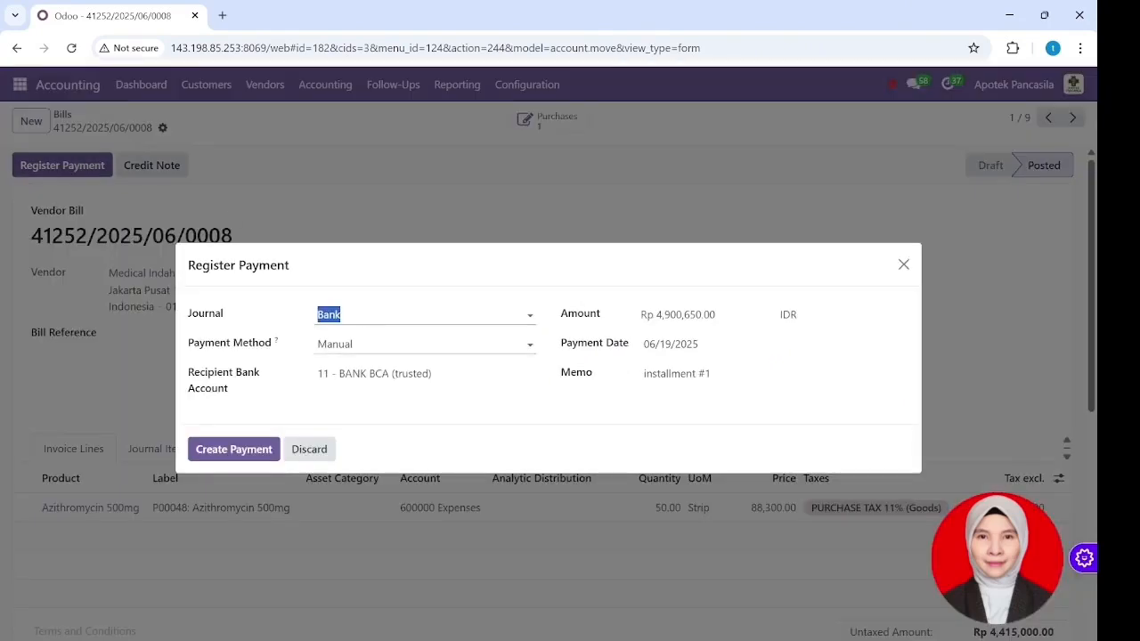
Try to create the vendor bill payment with the Bank journal.
click(392, 316)
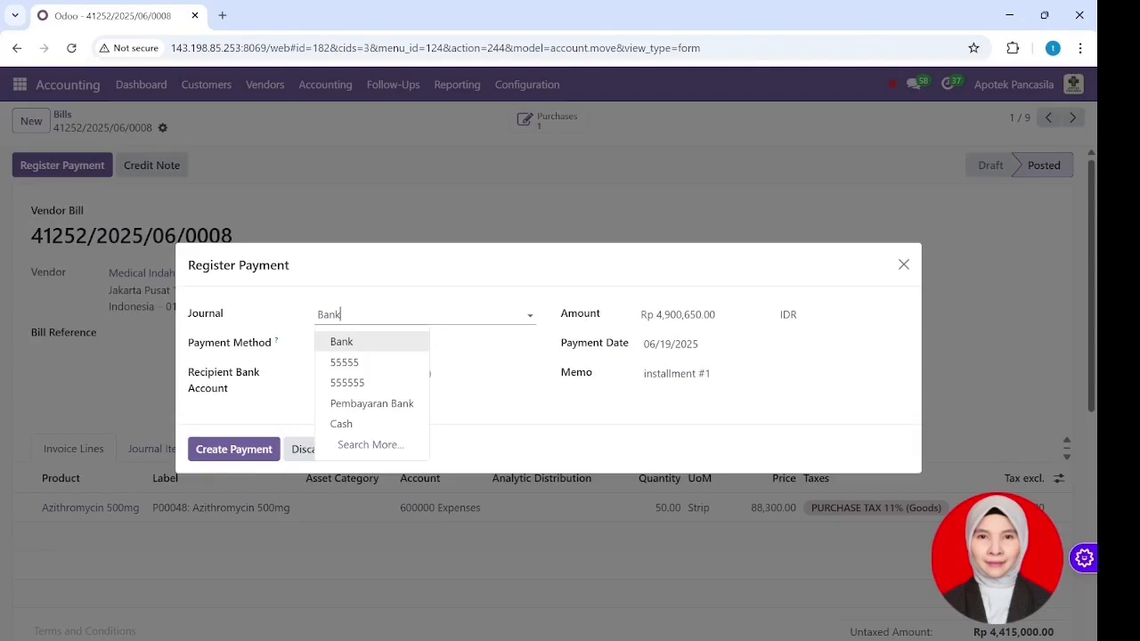
key(BackSpace)
key(BackSpace)
key(BackSpace)
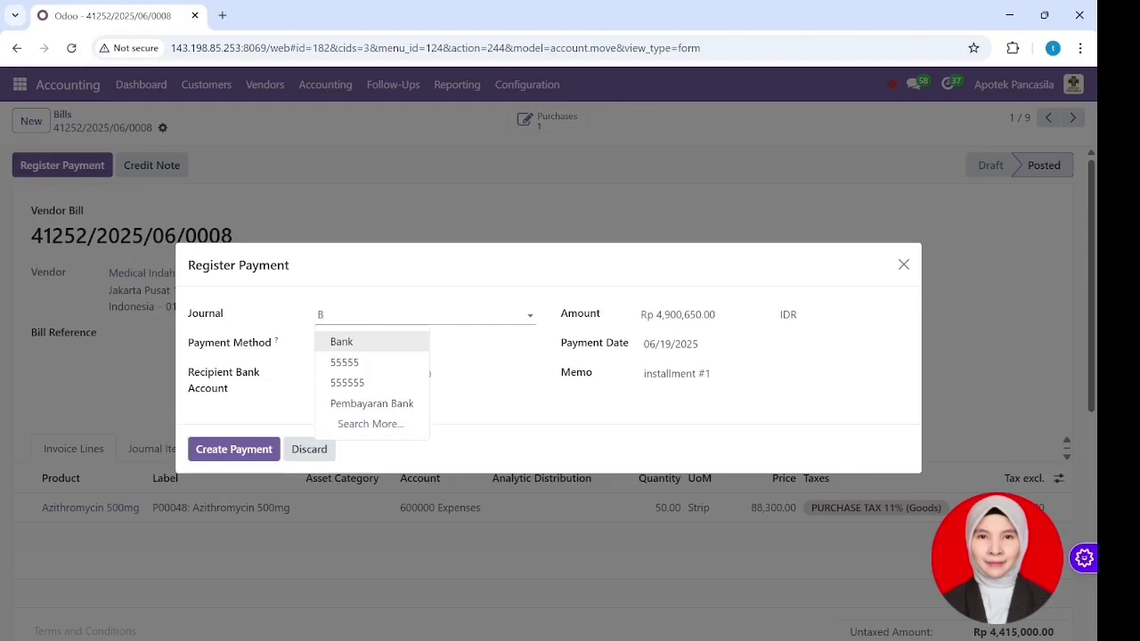
text(a)
key(BackSpace)
text(ank)
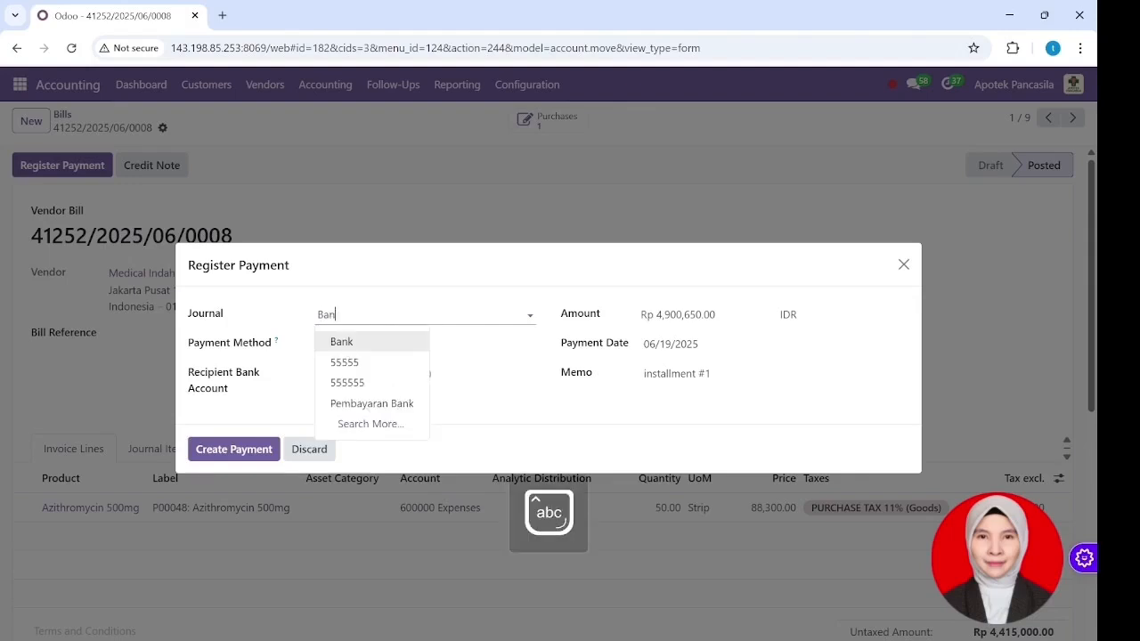
click(339, 341)
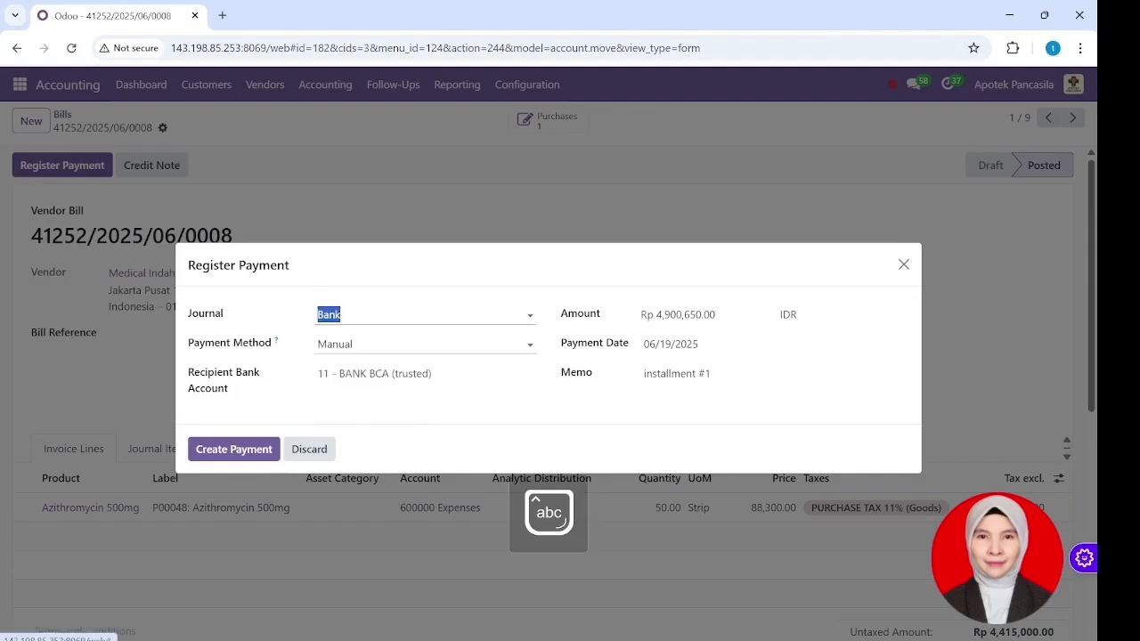
click(235, 449)
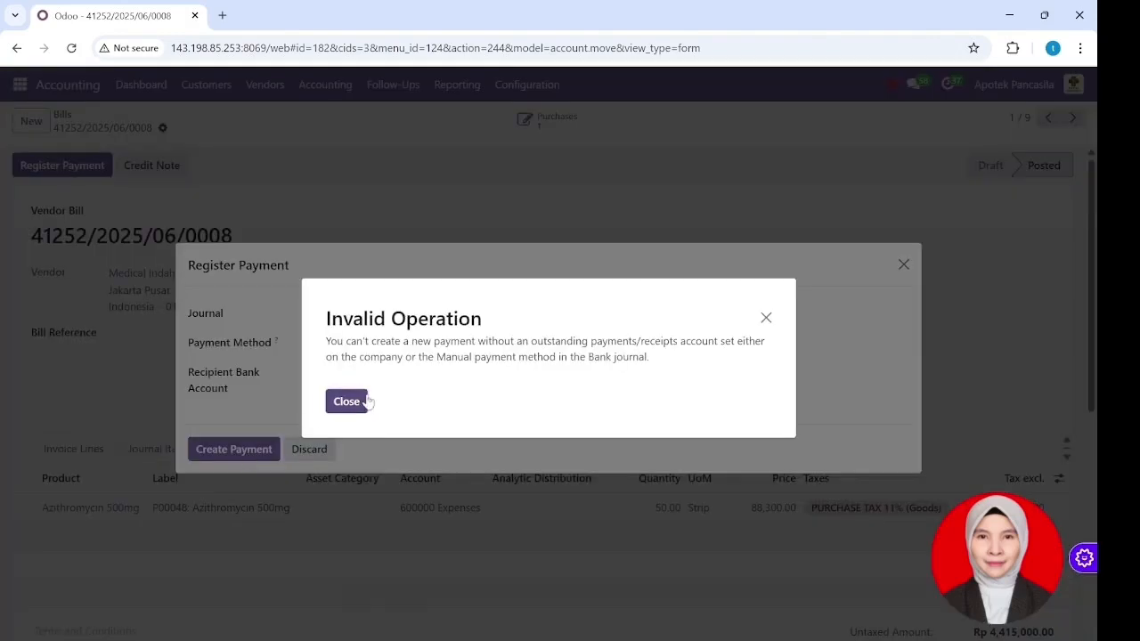
click(365, 401)
Switch the payment journal to Cash and create the payment for the Medical Indah bill.
click(361, 319)
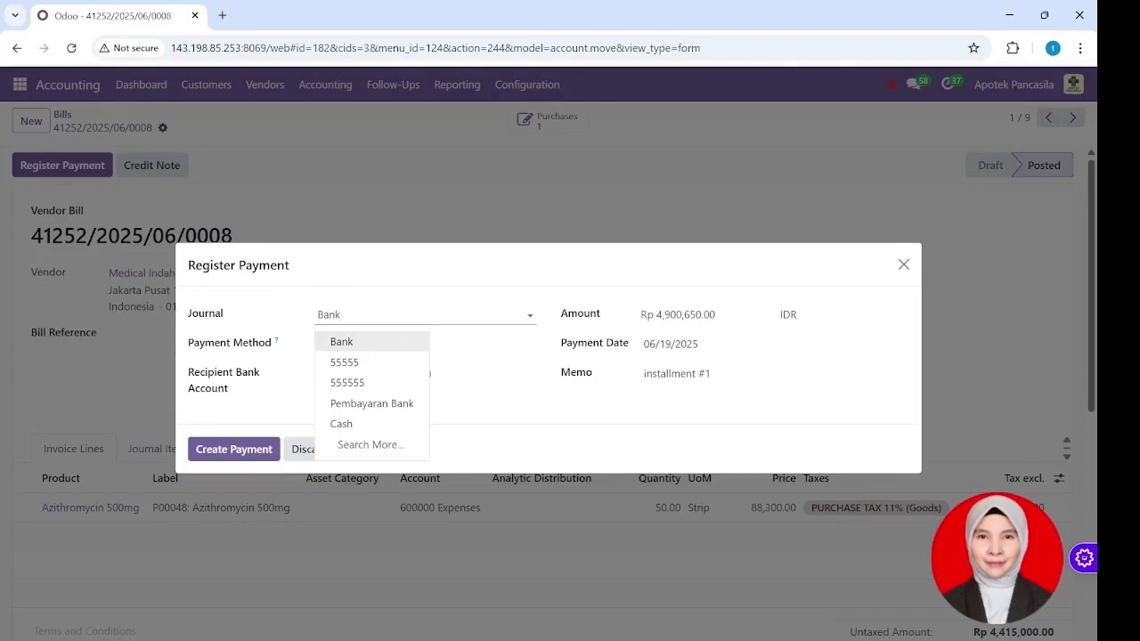
click(353, 424)
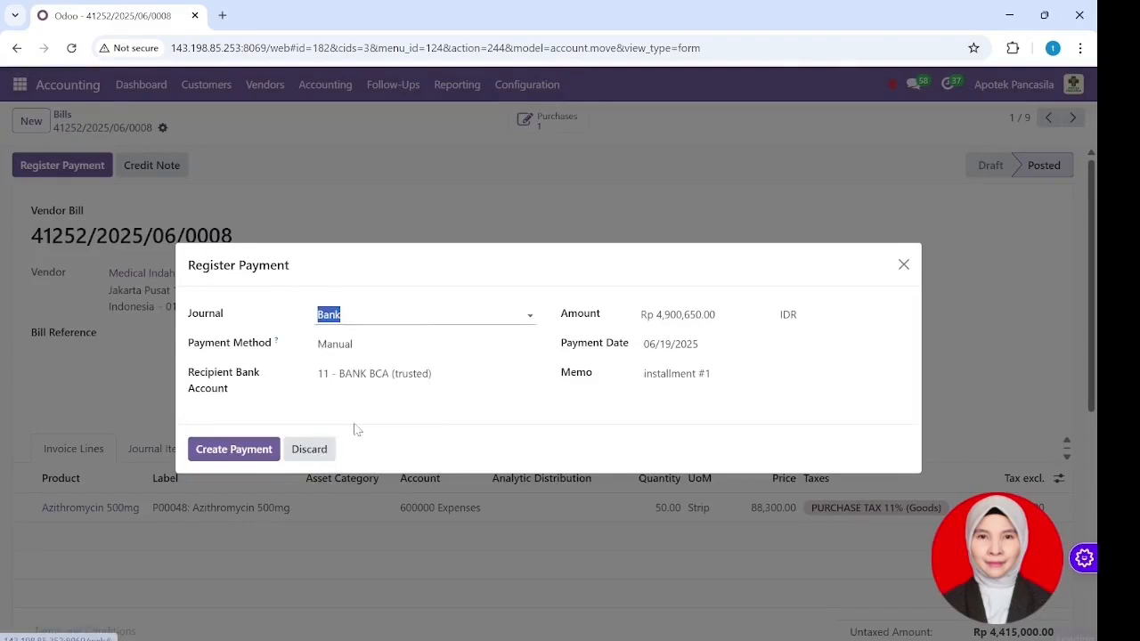
click(232, 444)
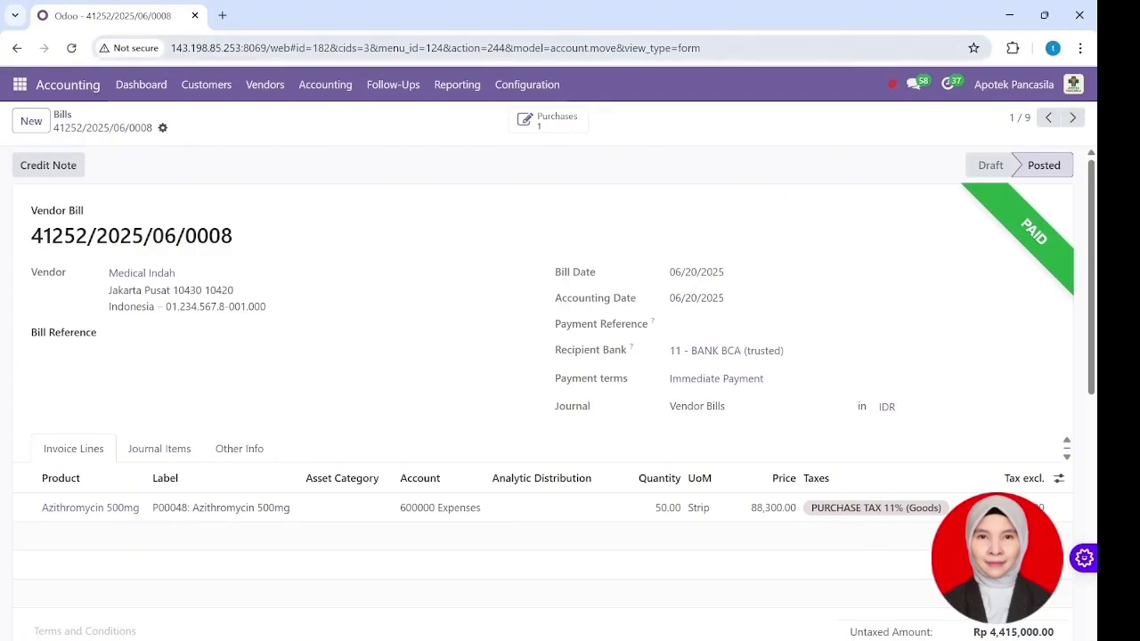
Examine the vendor payments list in Accounting and go back to the vendor bills.
click(264, 85)
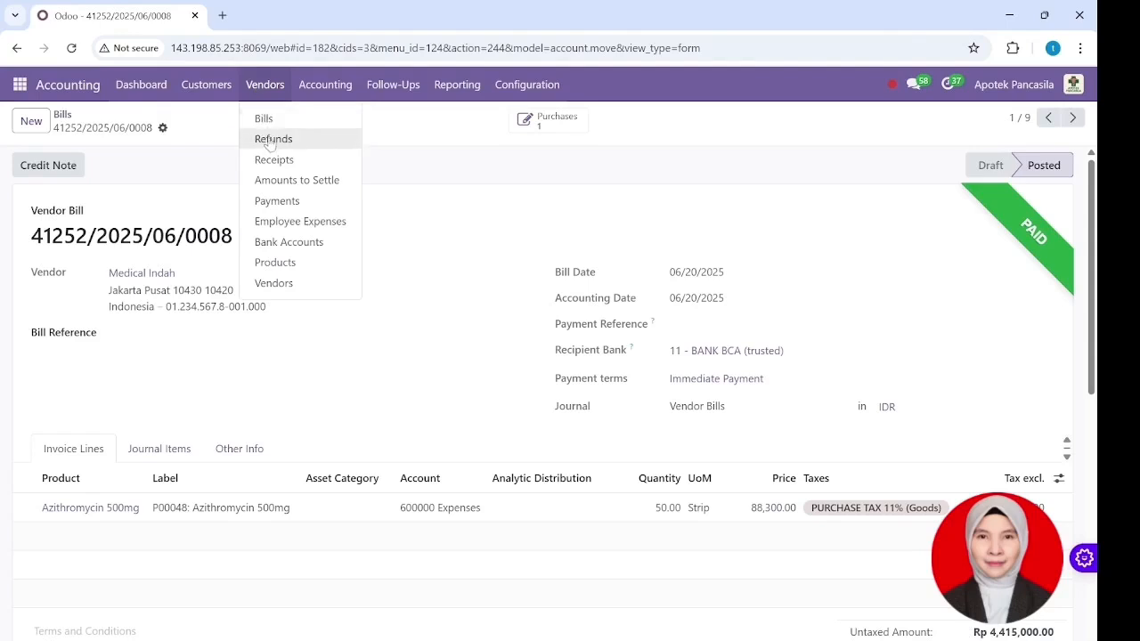
click(278, 200)
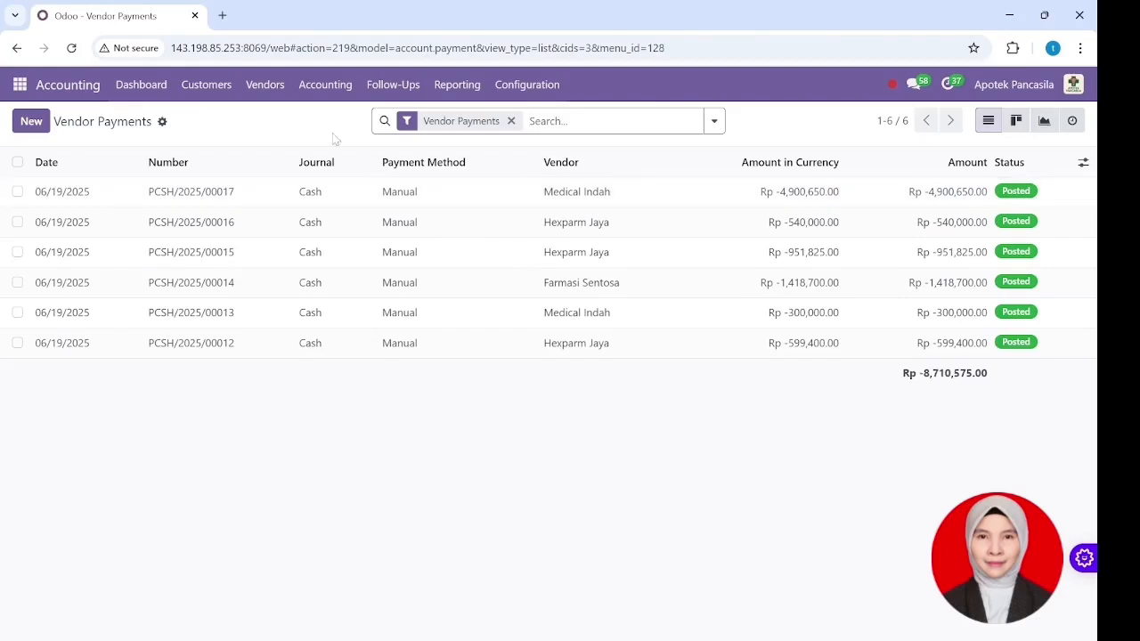
click(269, 86)
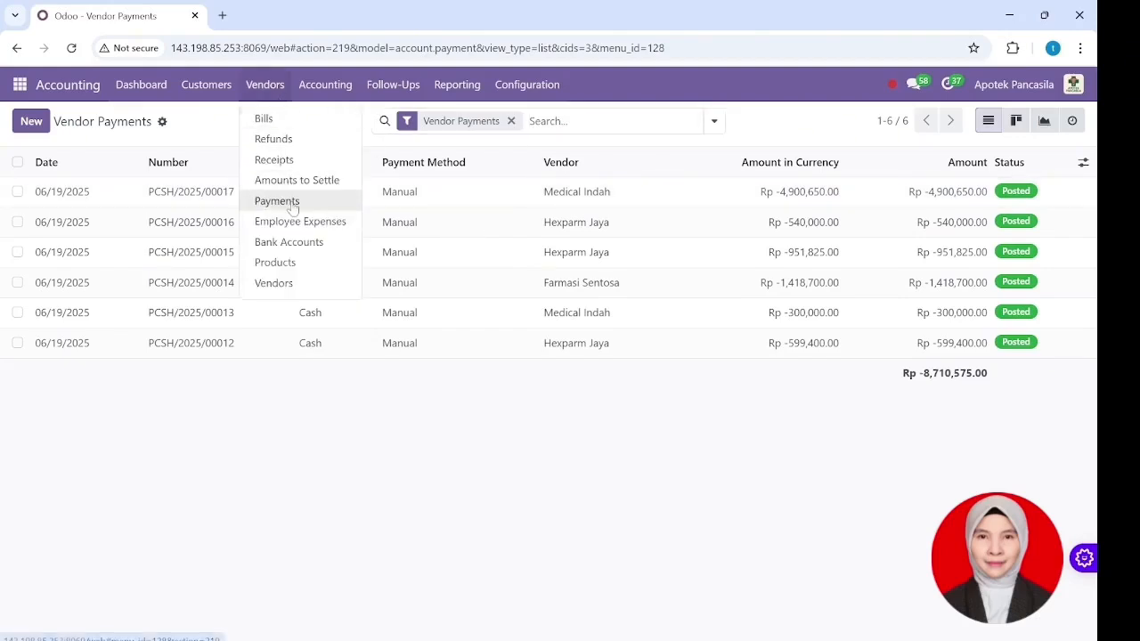
click(290, 119)
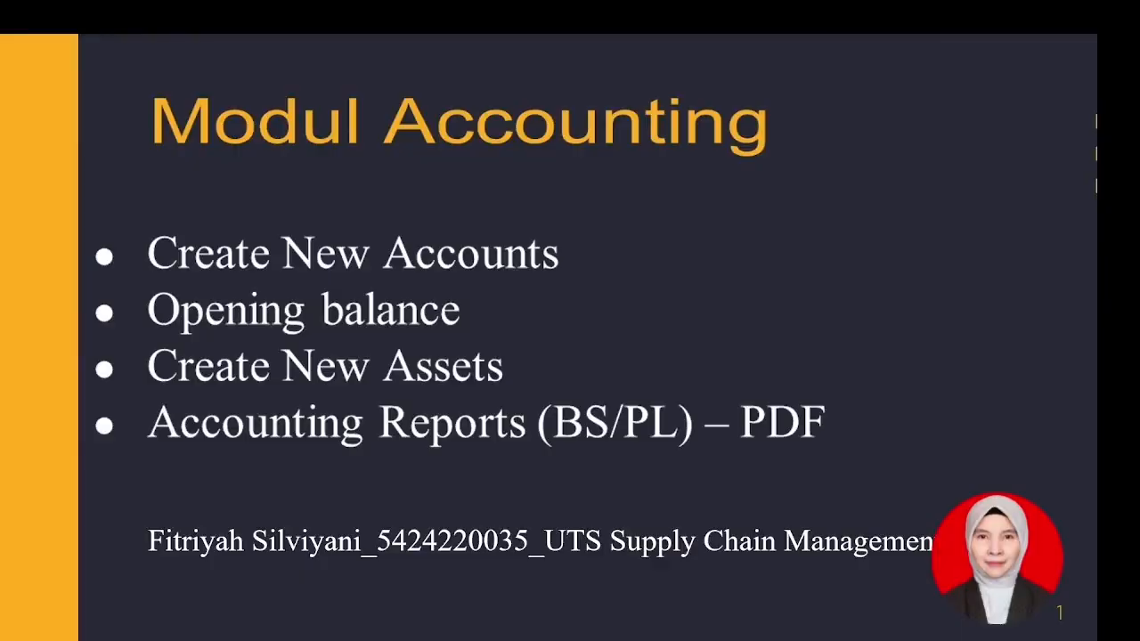
Review the O2C business process and scenario slides, and switch to Odoo Accounting in the browser.
key(Right)
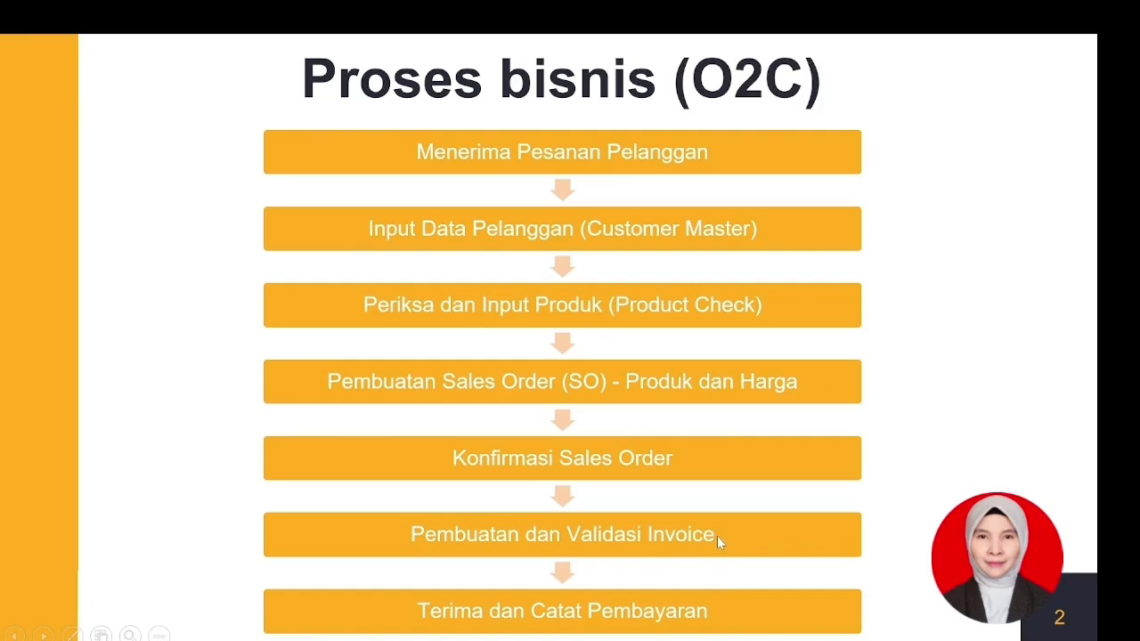
click(757, 589)
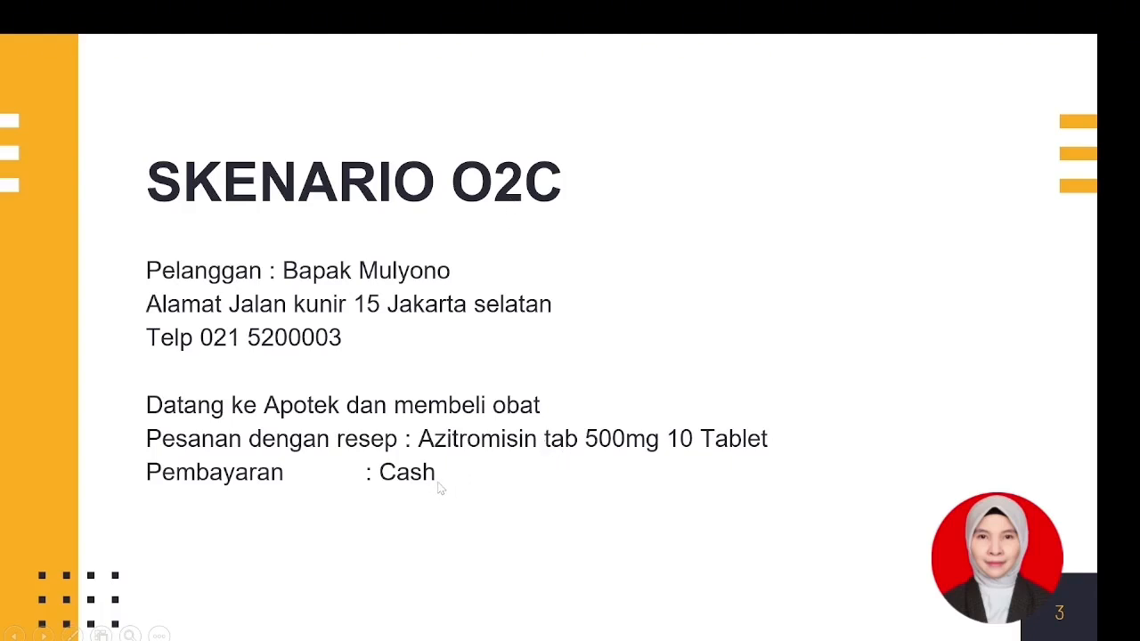
key(alt+Tab)
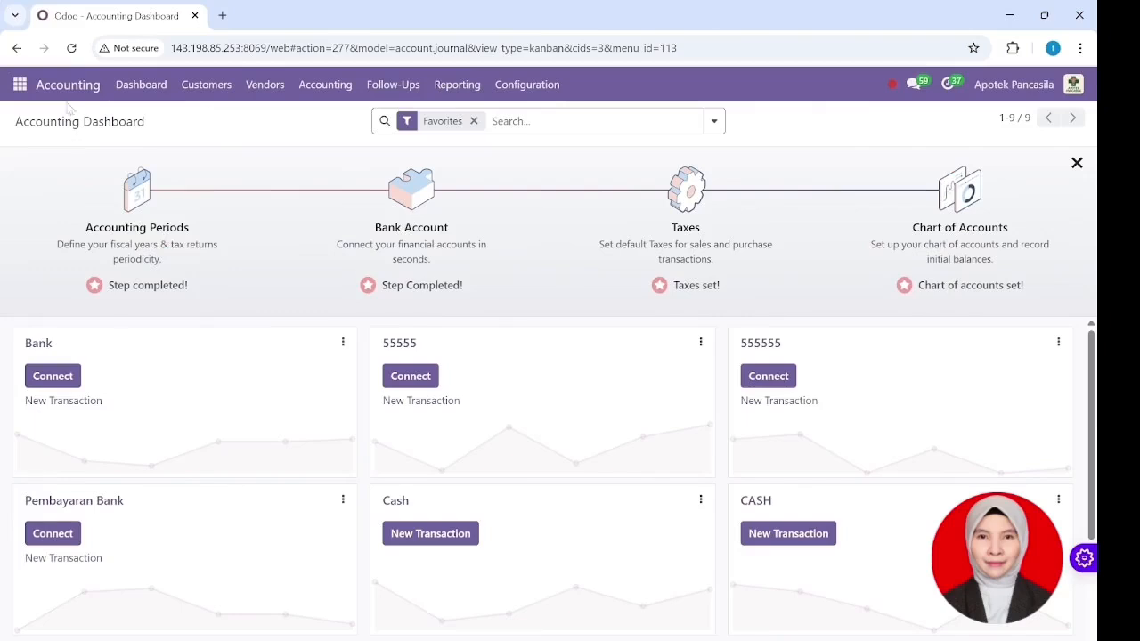
Open the newest draft invoice, totalling Rp 114,330.00, from the customer invoices list.
click(208, 87)
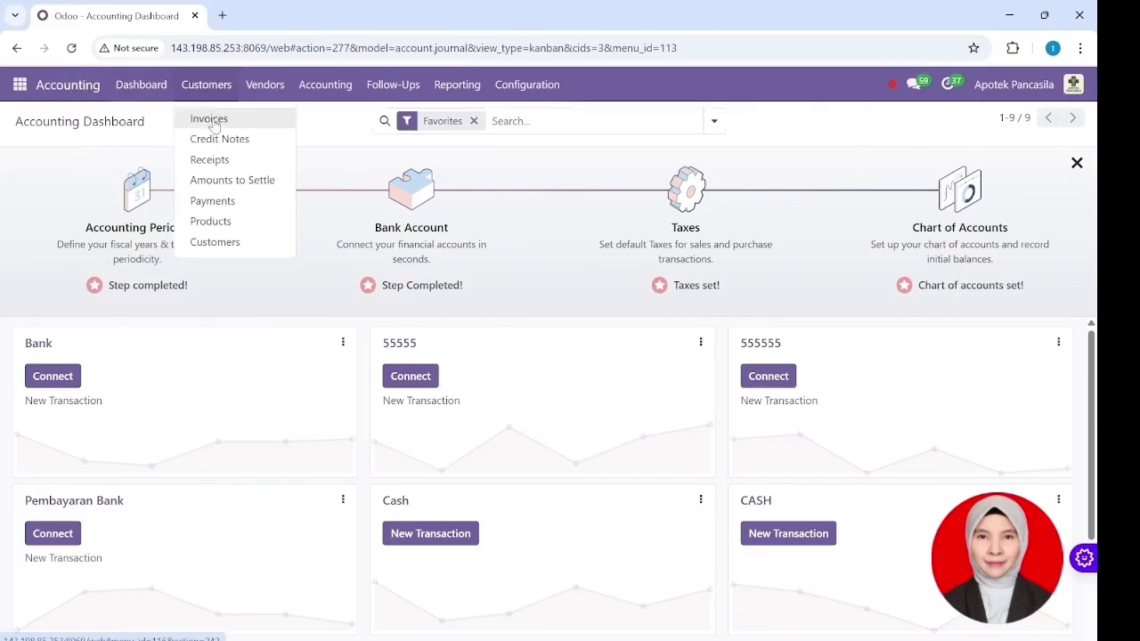
click(210, 119)
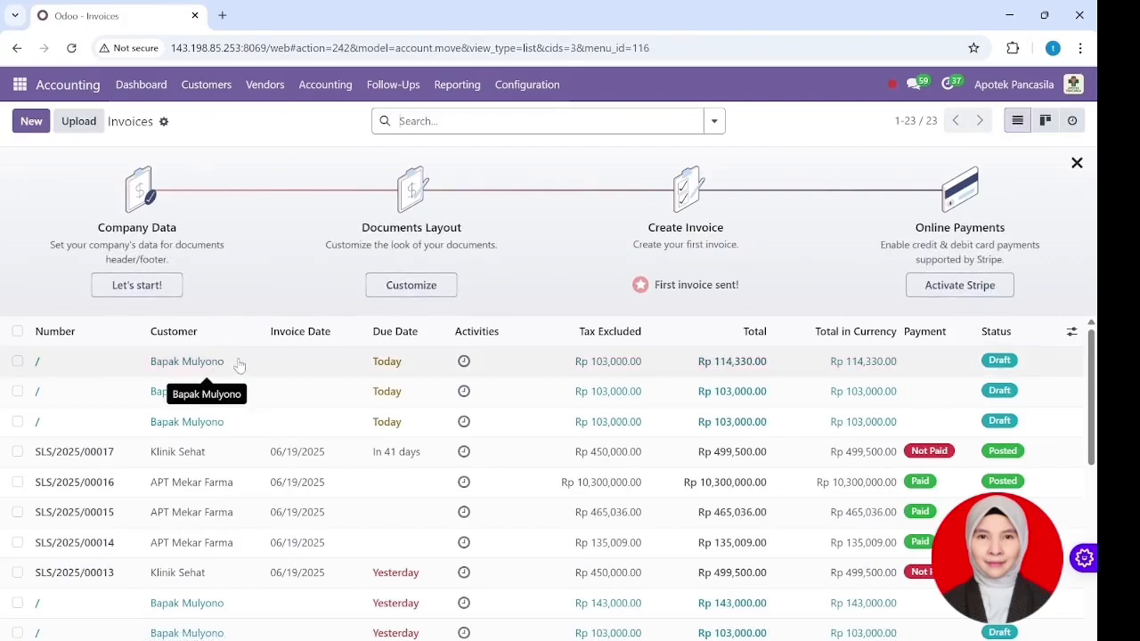
click(86, 362)
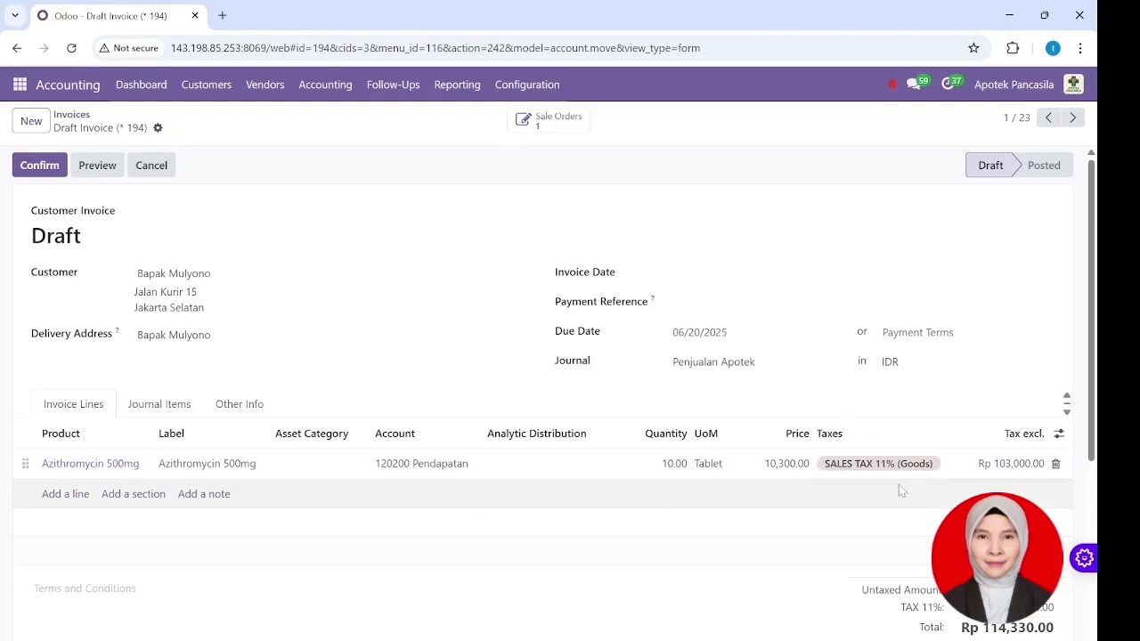
Set the customer invoice date to 06/20/2025, check the invoice totals and confirm the invoice.
click(692, 275)
click(949, 459)
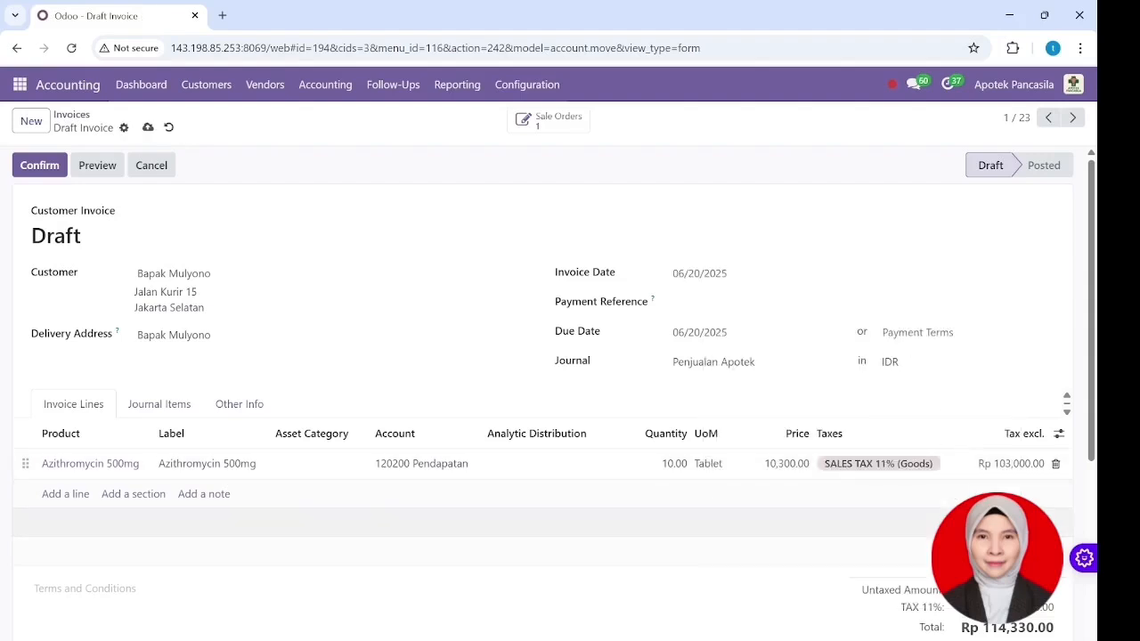
drag(1092, 444, 1097, 595)
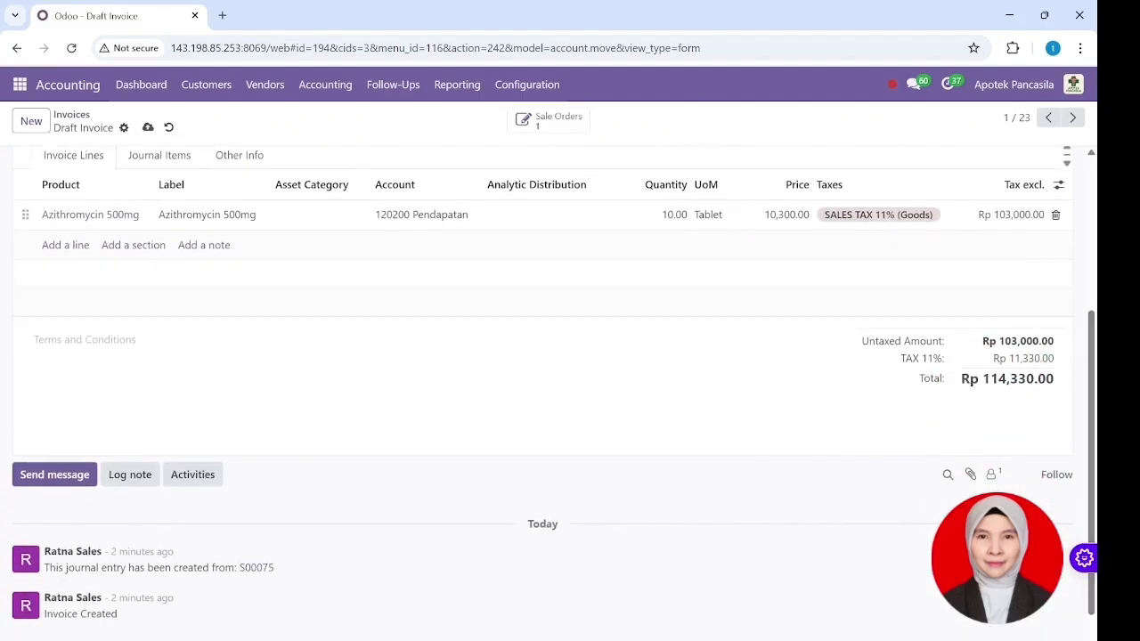
scroll(1092, 401, down, 1)
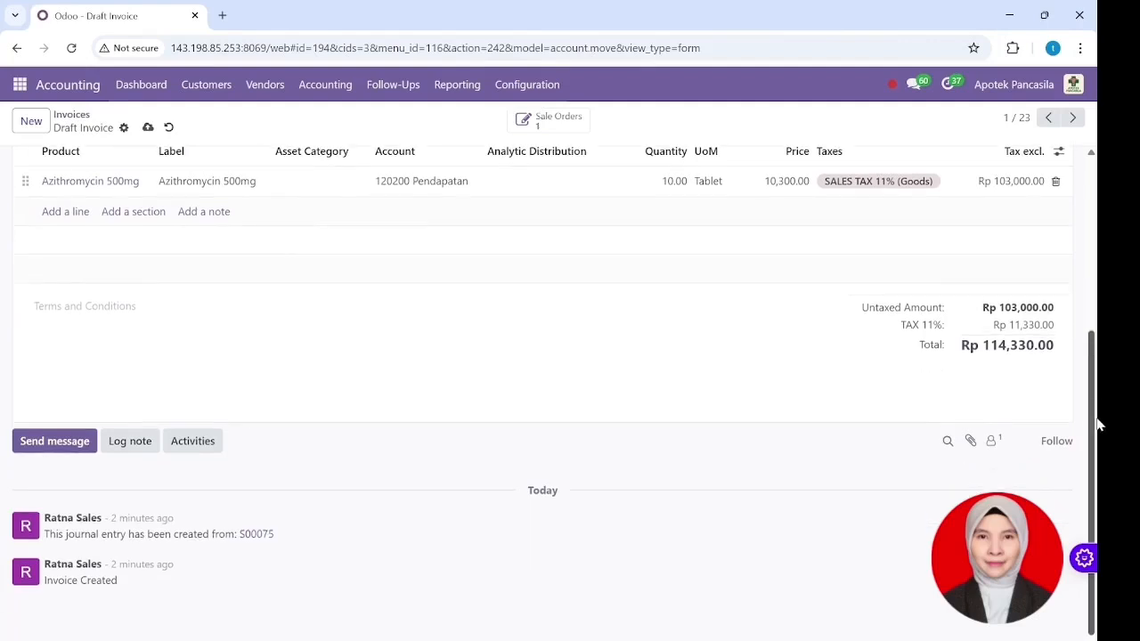
scroll(1077, 267, up, 3)
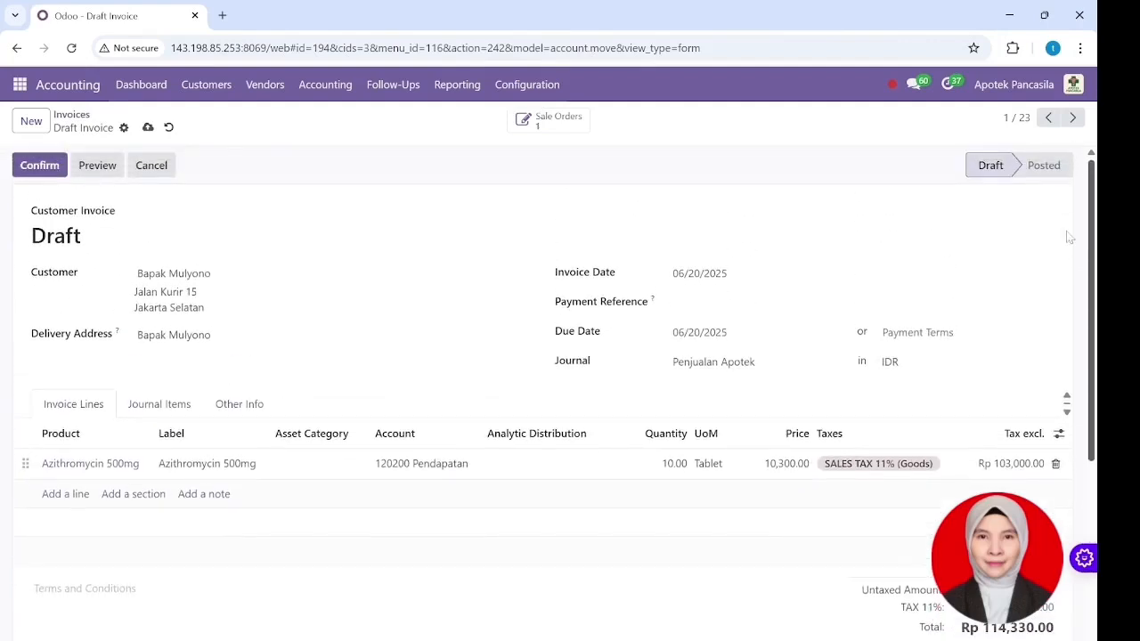
click(59, 169)
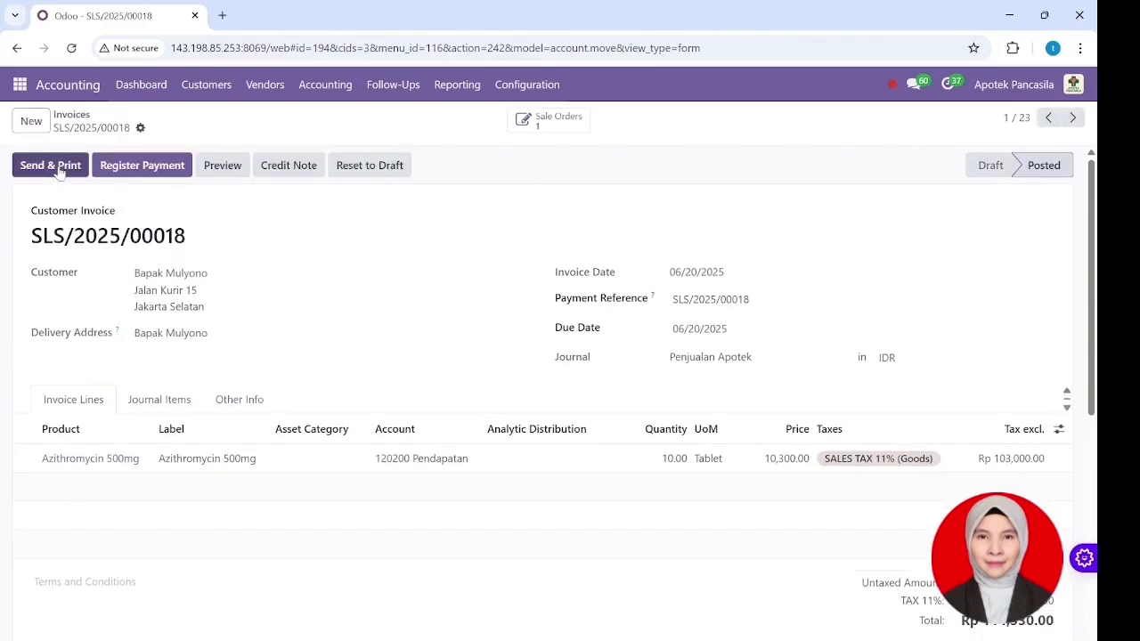
Register the full payment for the confirmed customer invoice using the Cash journal.
click(140, 169)
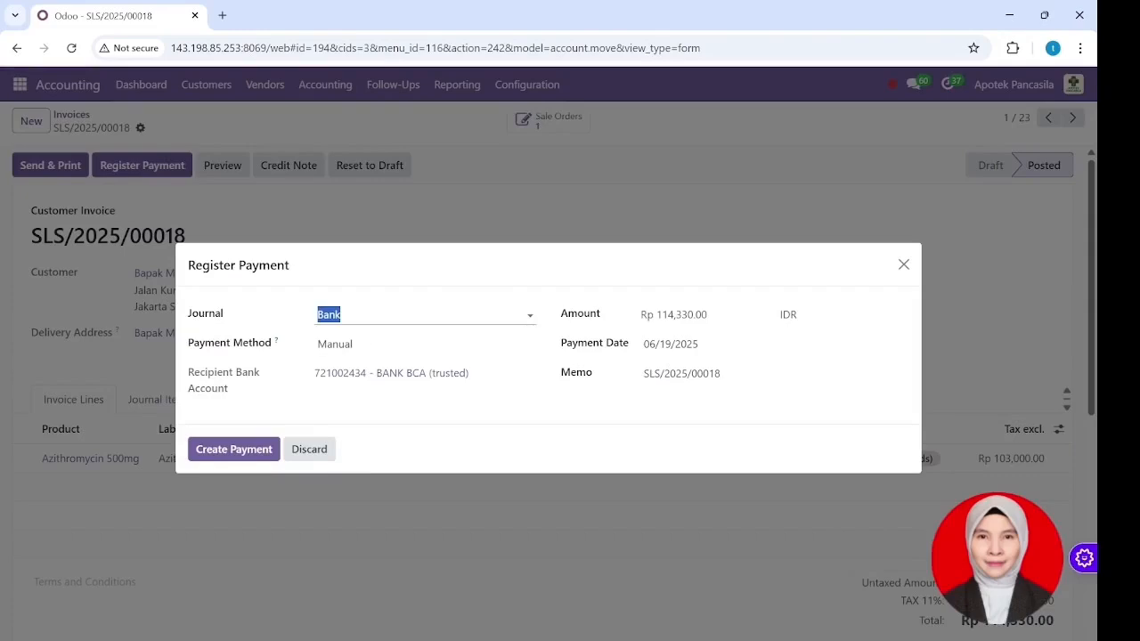
click(342, 315)
key(BackSpace)
key(BackSpace)
key(BackSpace)
key(BackSpace)
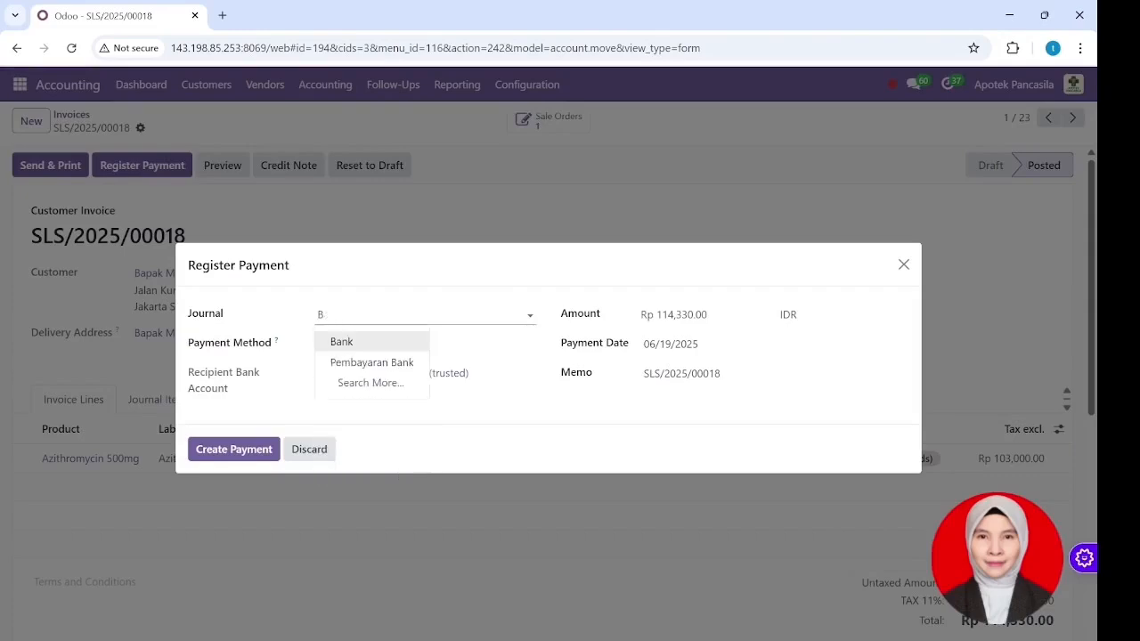
text(ca)
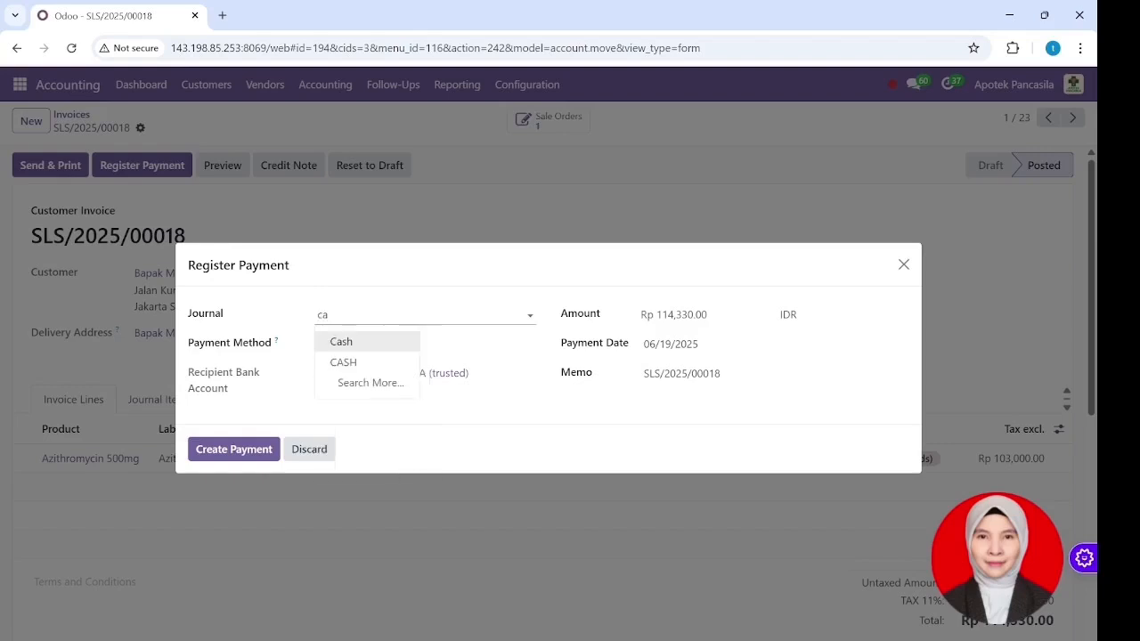
click(396, 348)
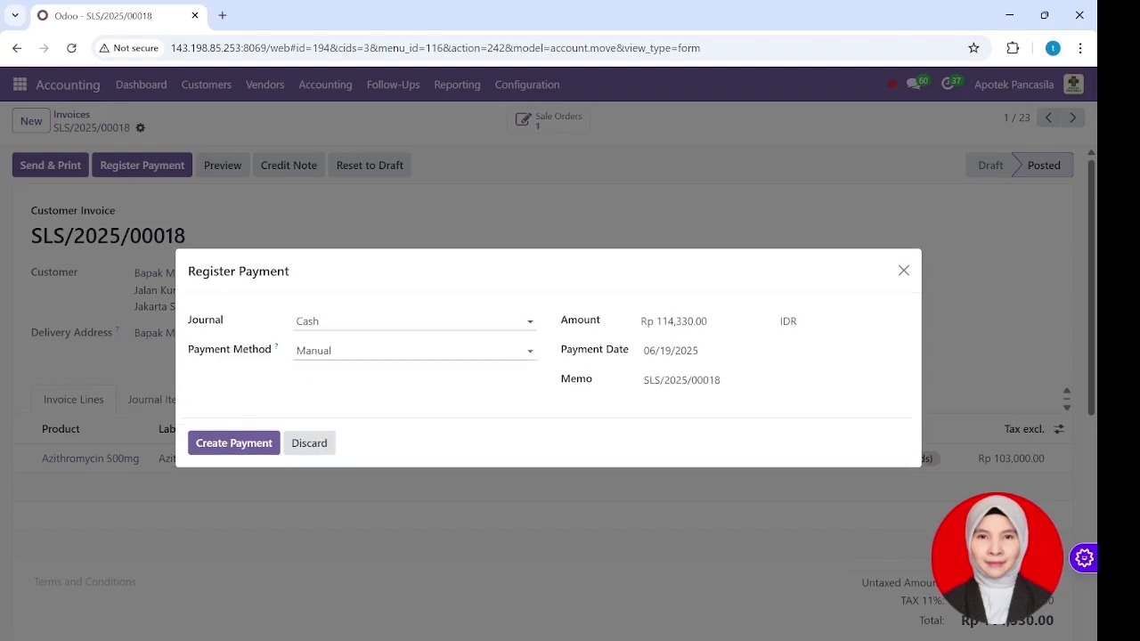
click(230, 445)
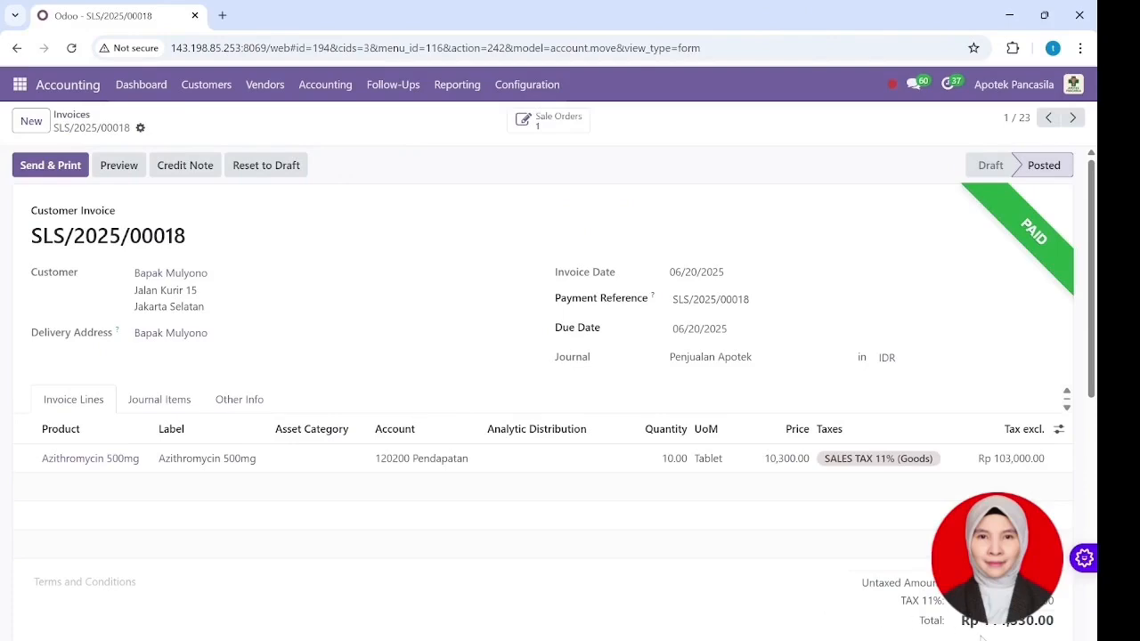
click(206, 96)
click(231, 205)
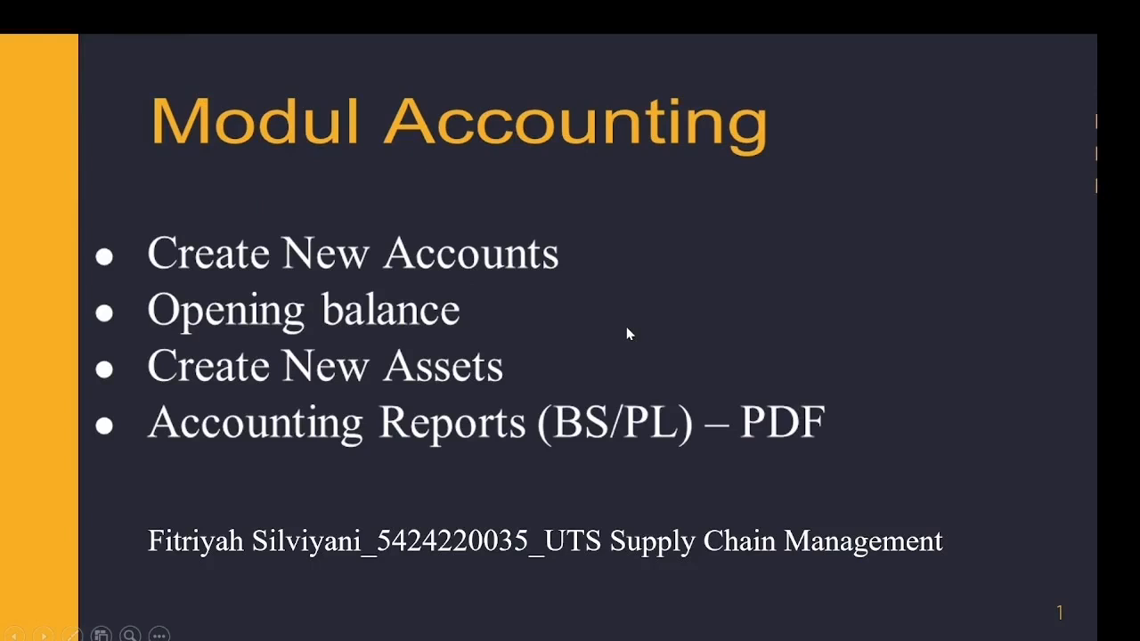
Review the Laporan Keuangan slide, end the slide show and switch to the Odoo Accounting dashboard in the browser.
click(678, 317)
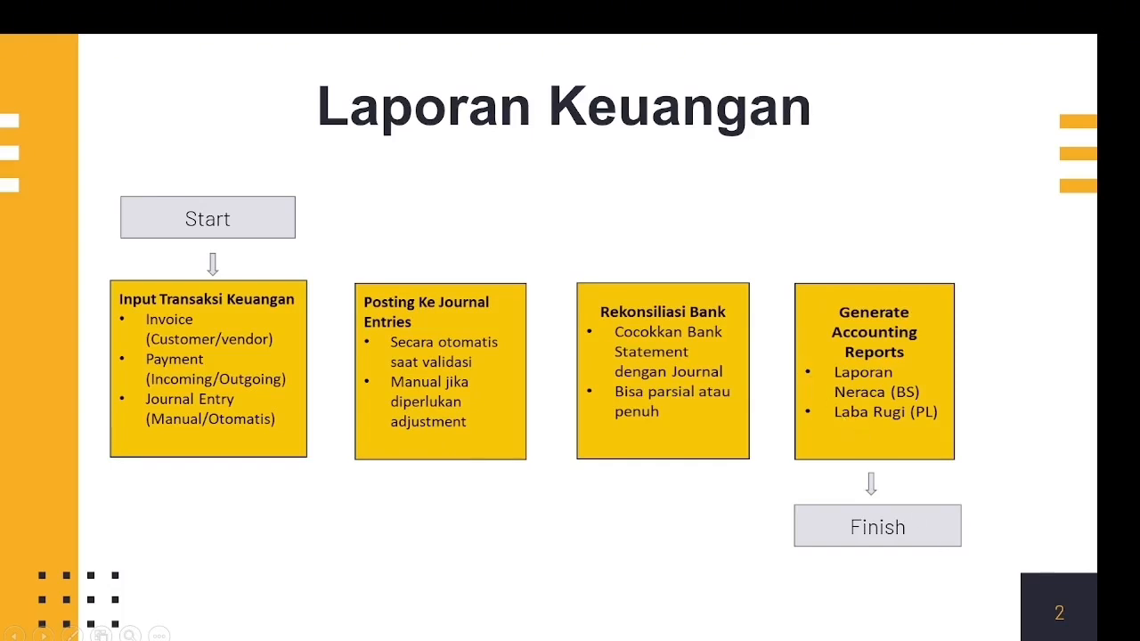
key(Escape)
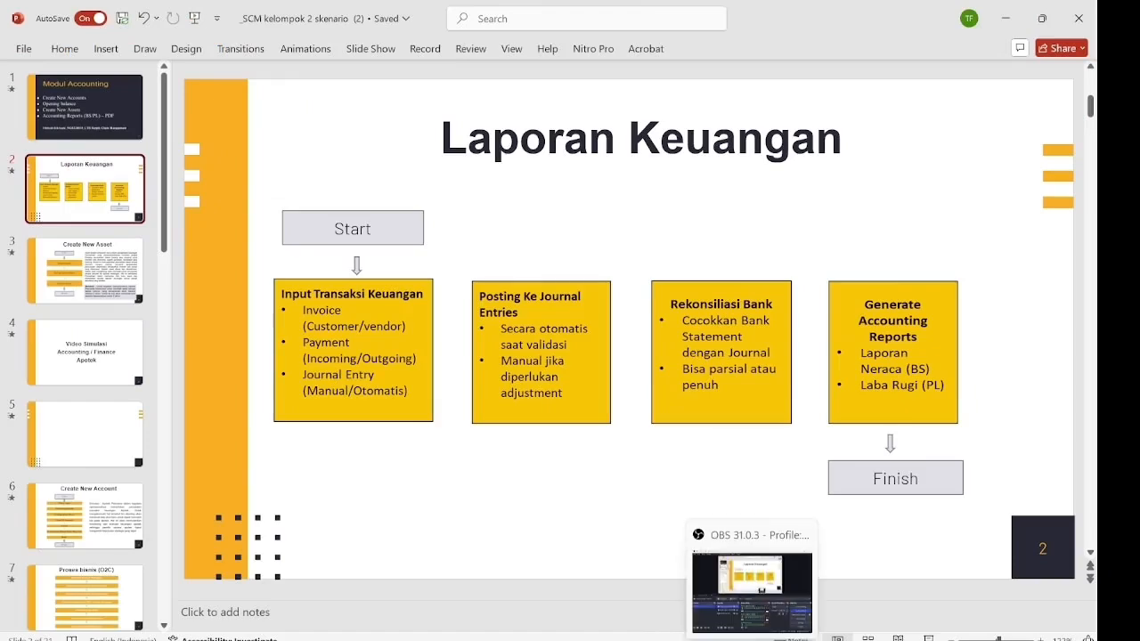
click(787, 638)
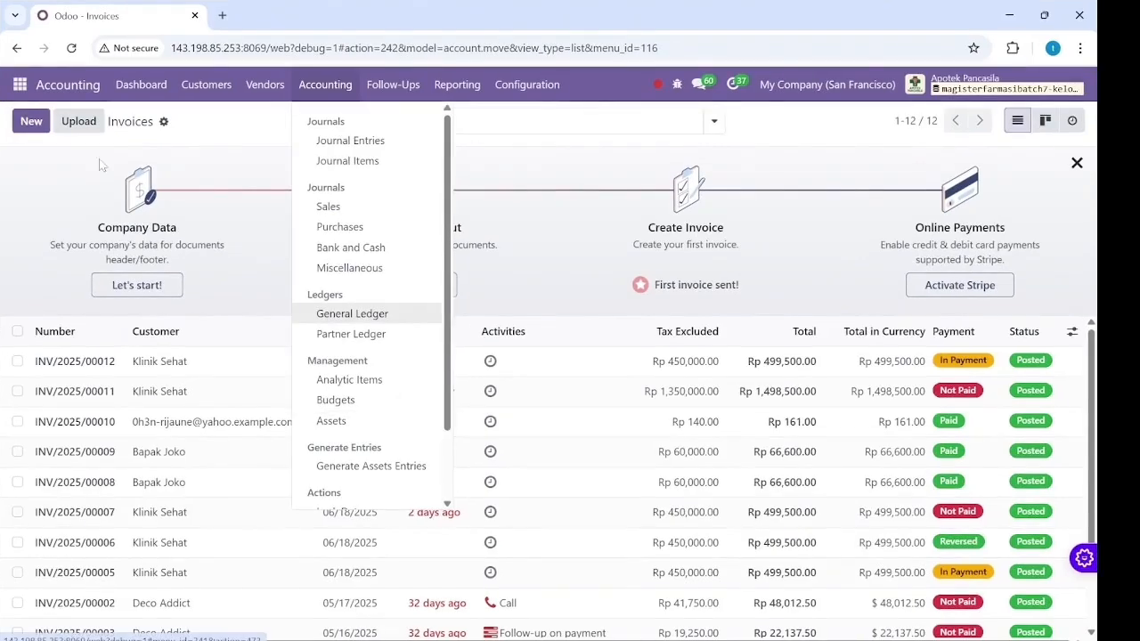
click(59, 89)
click(19, 84)
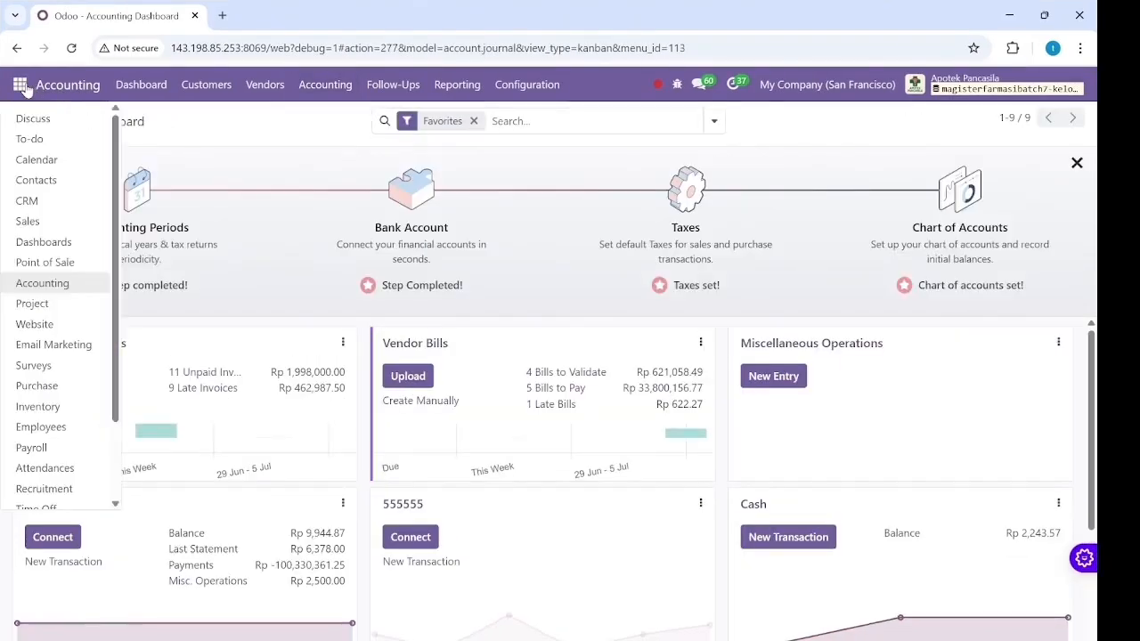
click(65, 285)
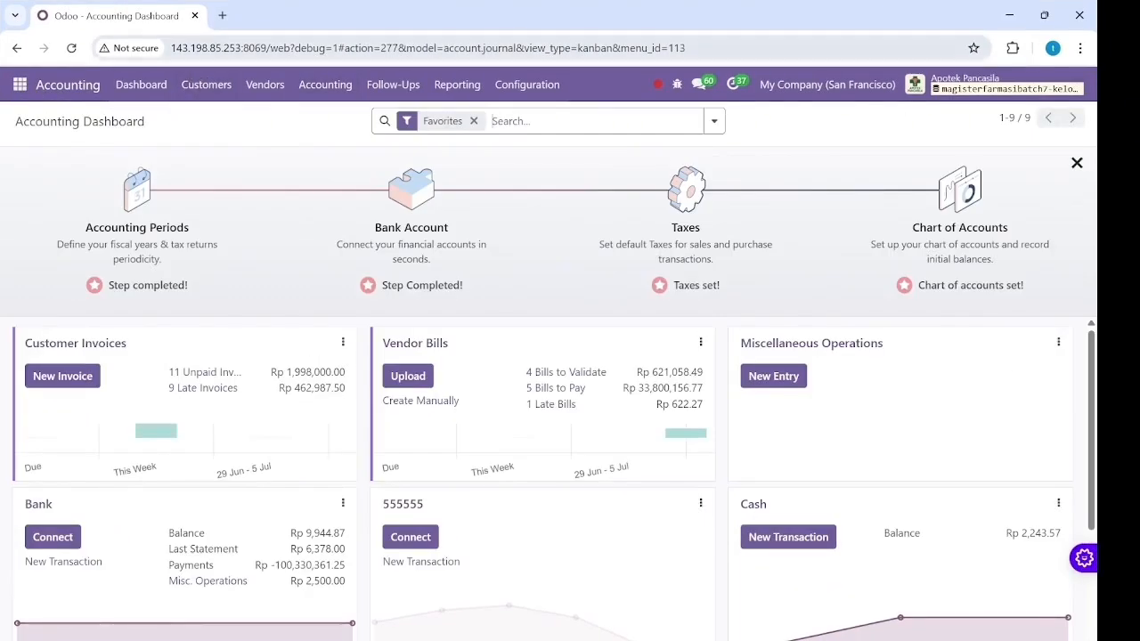
Open the Balance Sheet report options and enable the debit/credit columns.
click(456, 86)
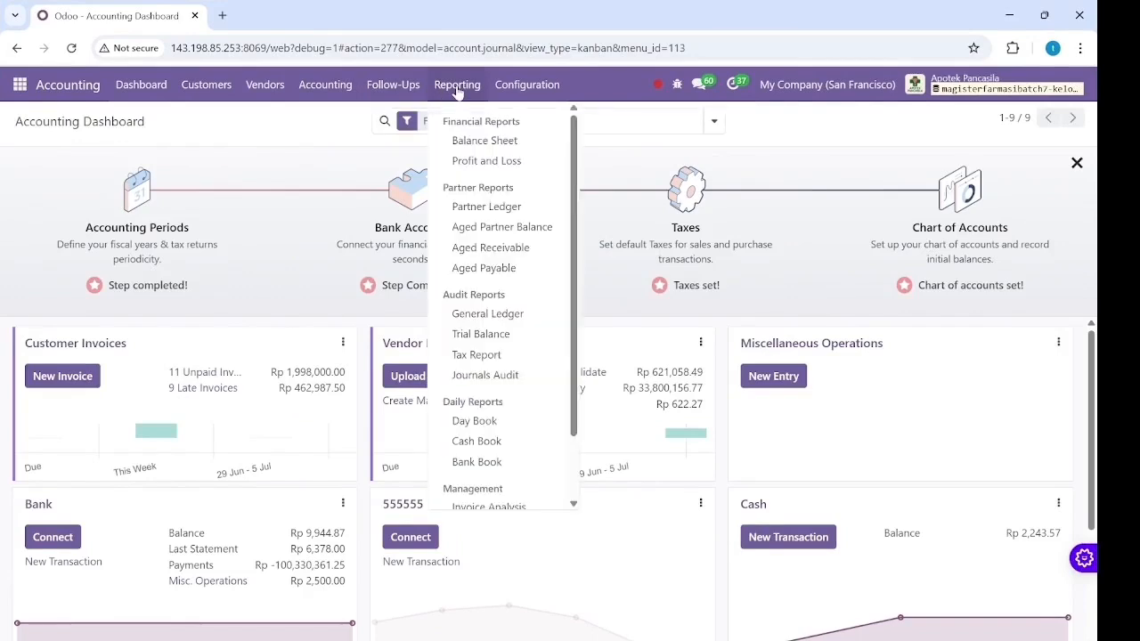
click(479, 140)
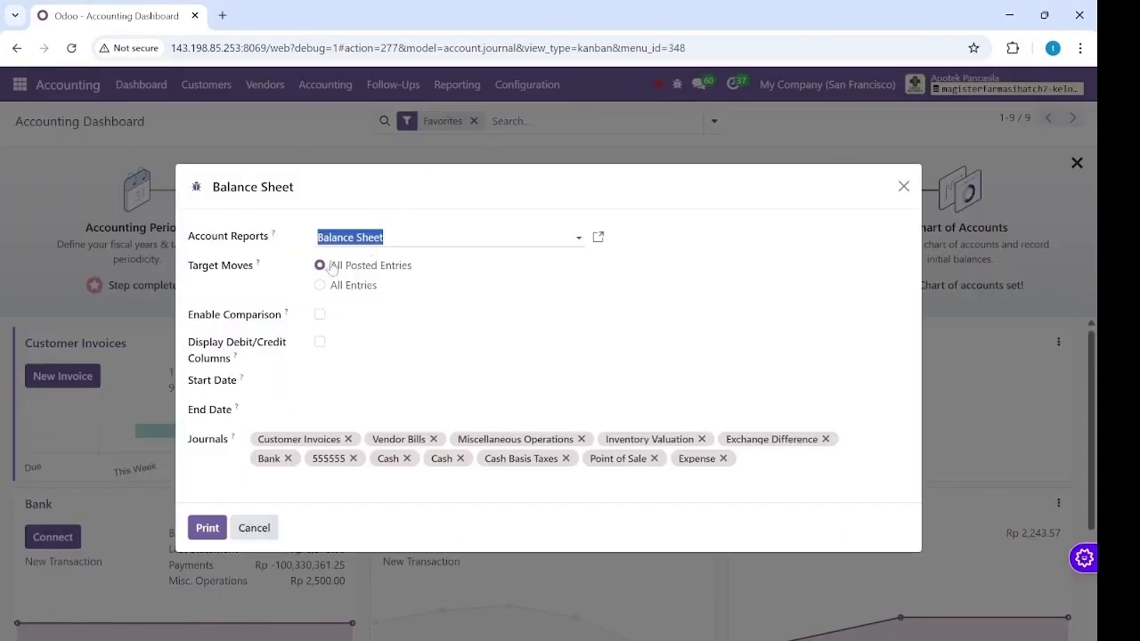
click(319, 344)
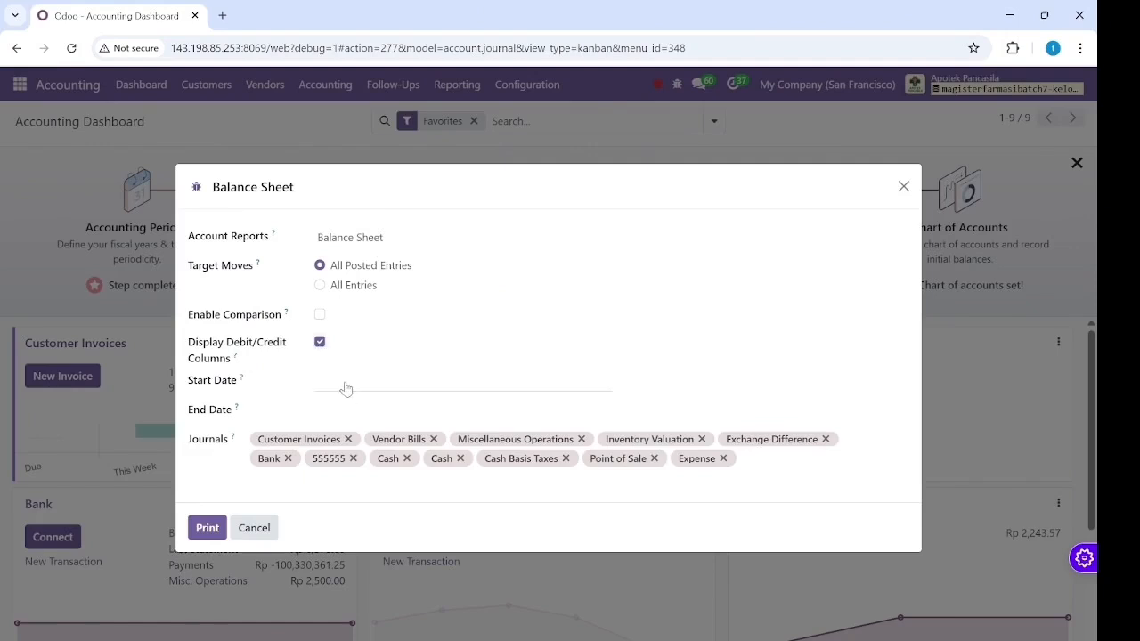
Set the Balance Sheet report's start date to 01/01/2025.
click(344, 389)
click(646, 251)
click(646, 251)
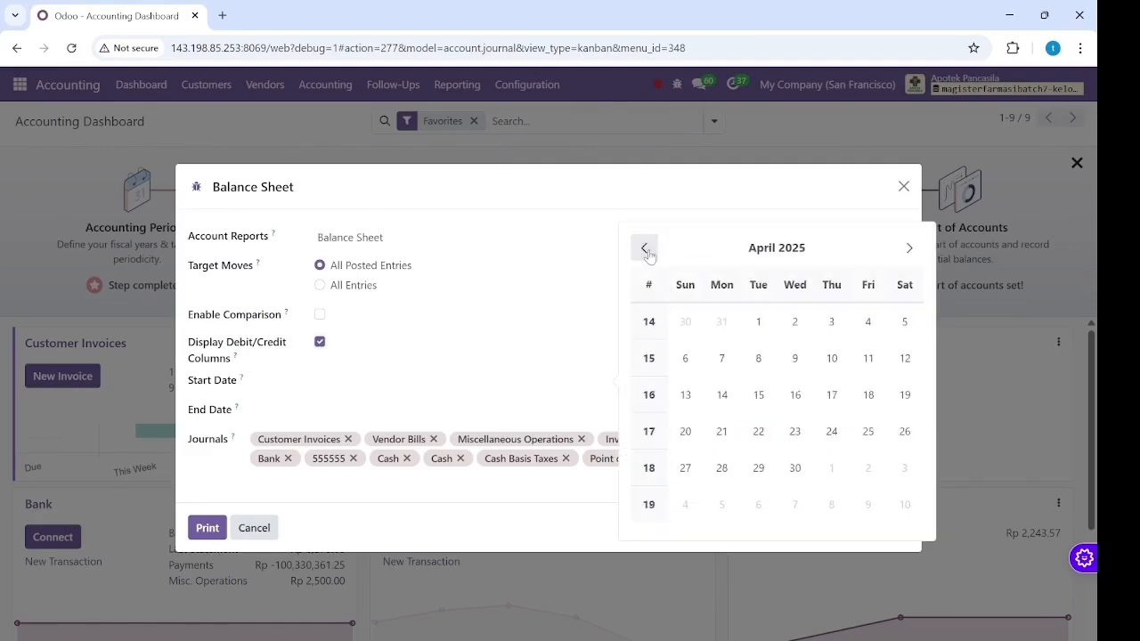
click(646, 251)
click(647, 251)
click(757, 248)
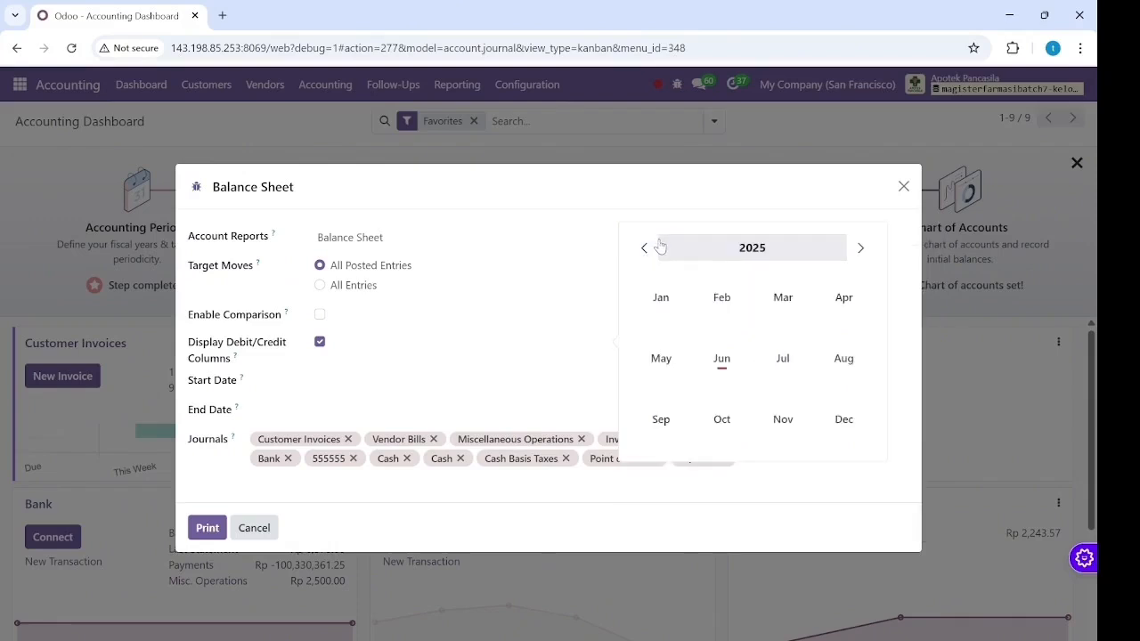
click(661, 303)
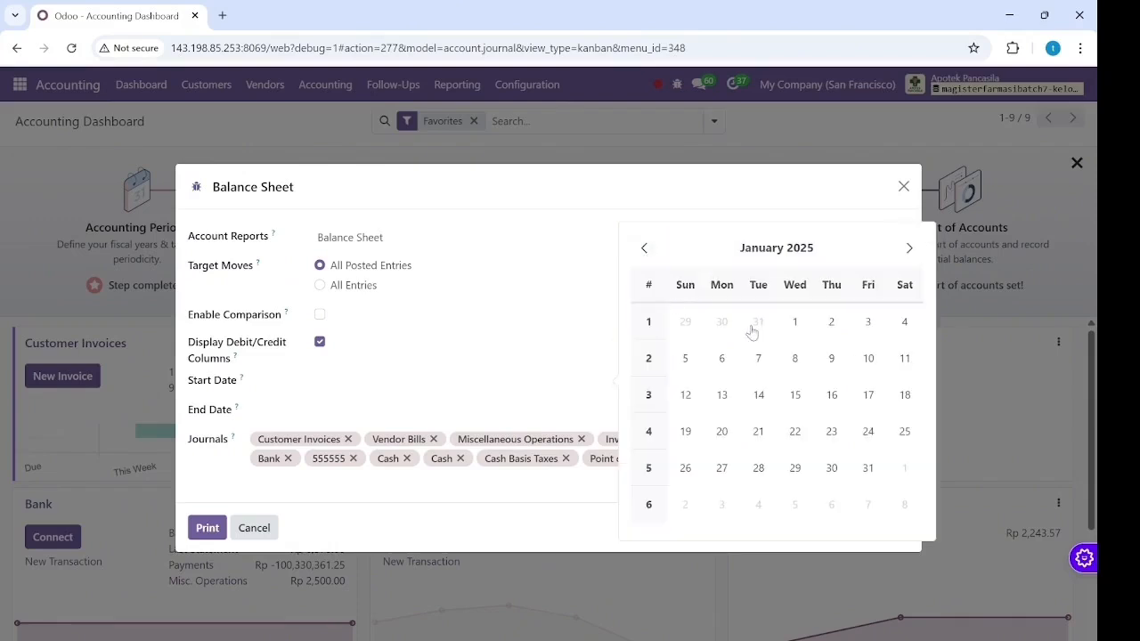
click(792, 325)
Set the Balance Sheet report's end date to 12/31/2025.
click(364, 408)
click(577, 112)
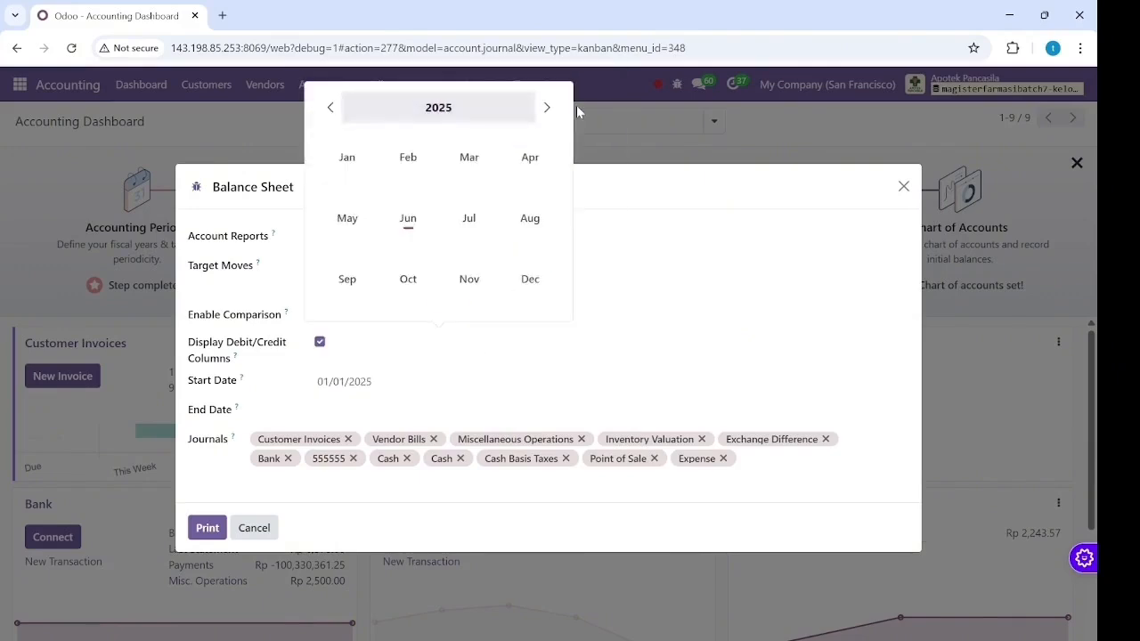
click(577, 112)
click(345, 414)
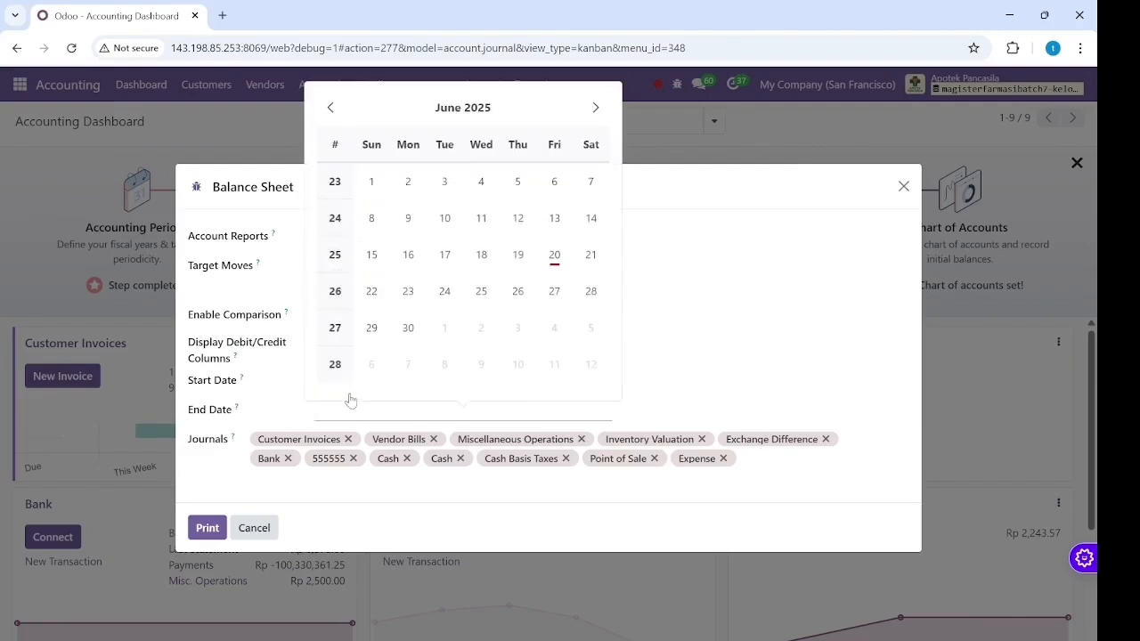
click(595, 107)
click(593, 114)
click(593, 114)
click(593, 114)
click(593, 114)
click(593, 114)
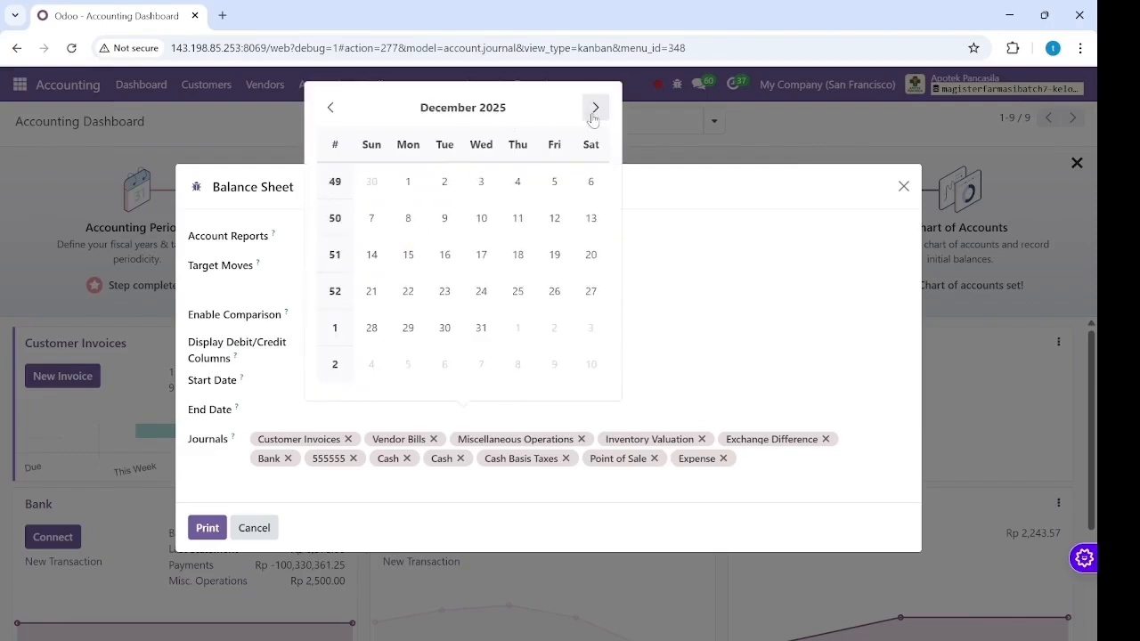
click(481, 337)
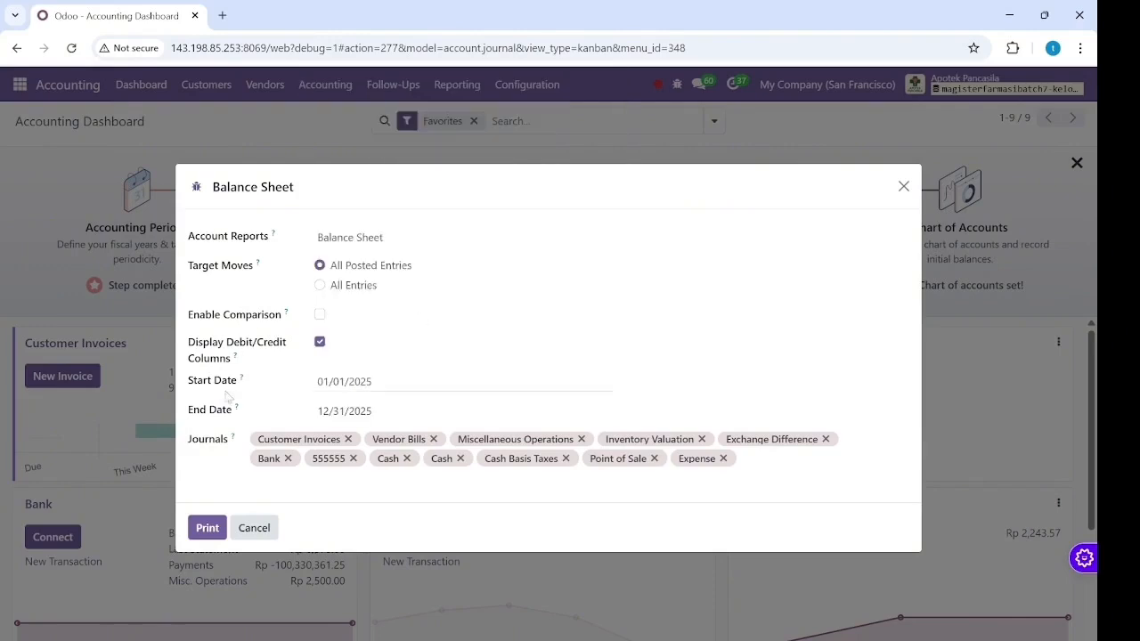
Print the Balance Sheet to PDF, keep the blocked download and open the file to review its figures.
click(207, 534)
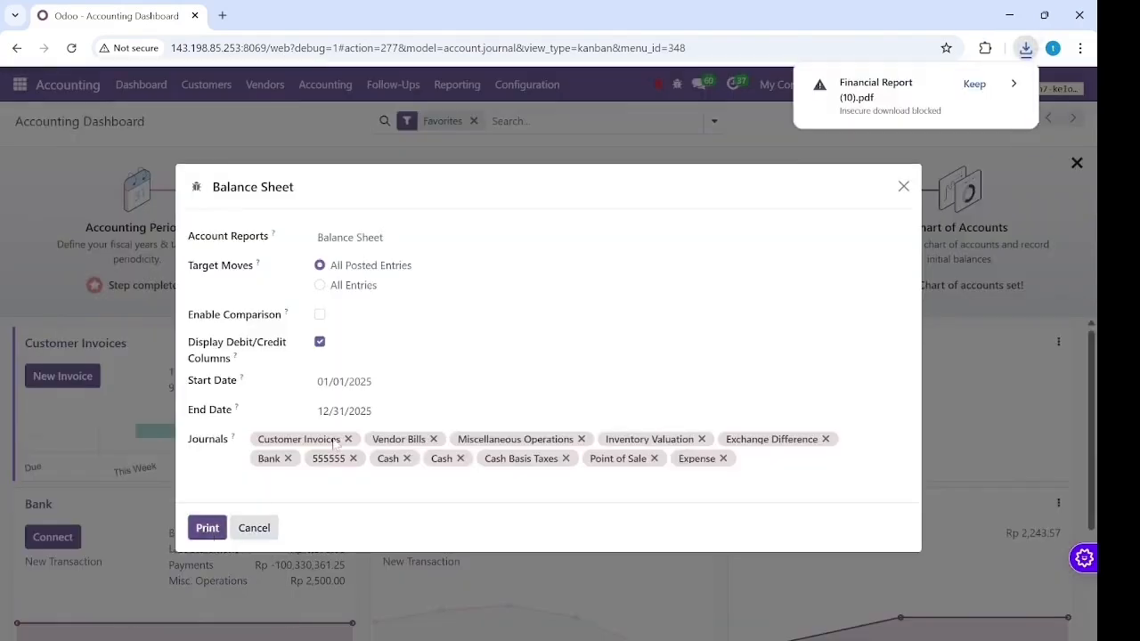
click(975, 84)
click(910, 84)
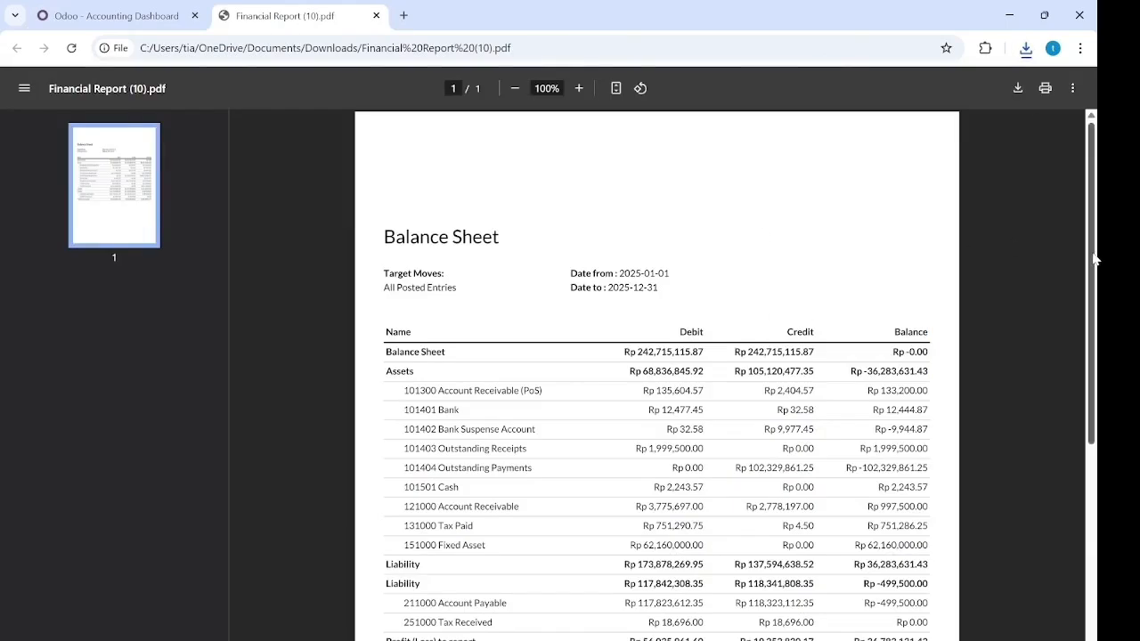
drag(1094, 258, 985, 178)
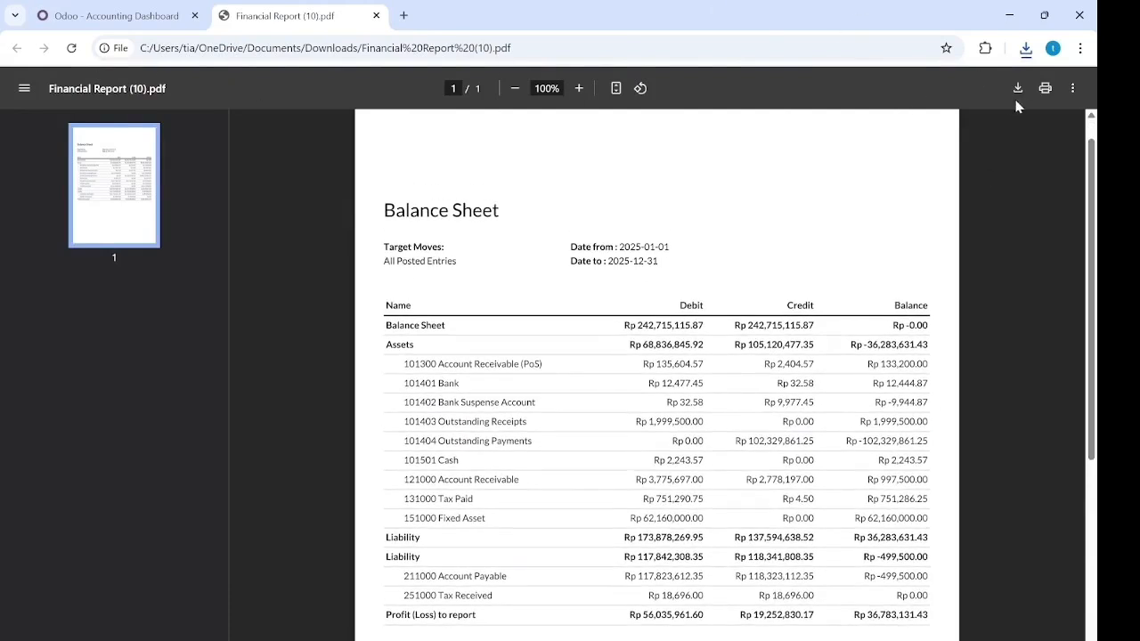
Return to Odoo, replace the Balance Sheet options with the Profit and Loss report options and enable debit/credit columns.
click(117, 18)
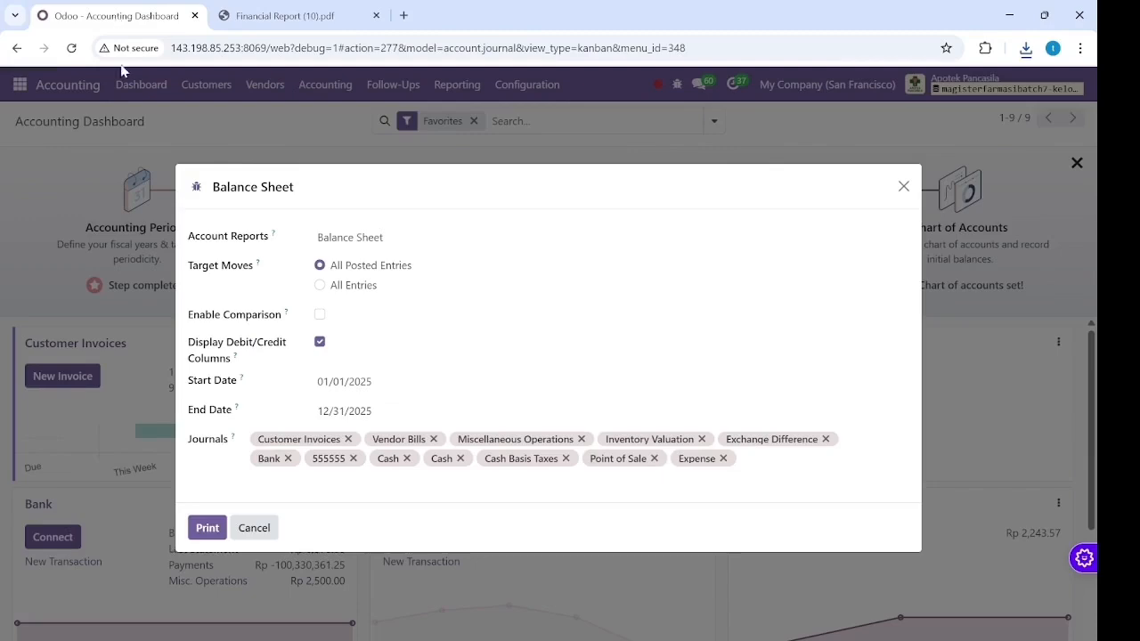
click(254, 528)
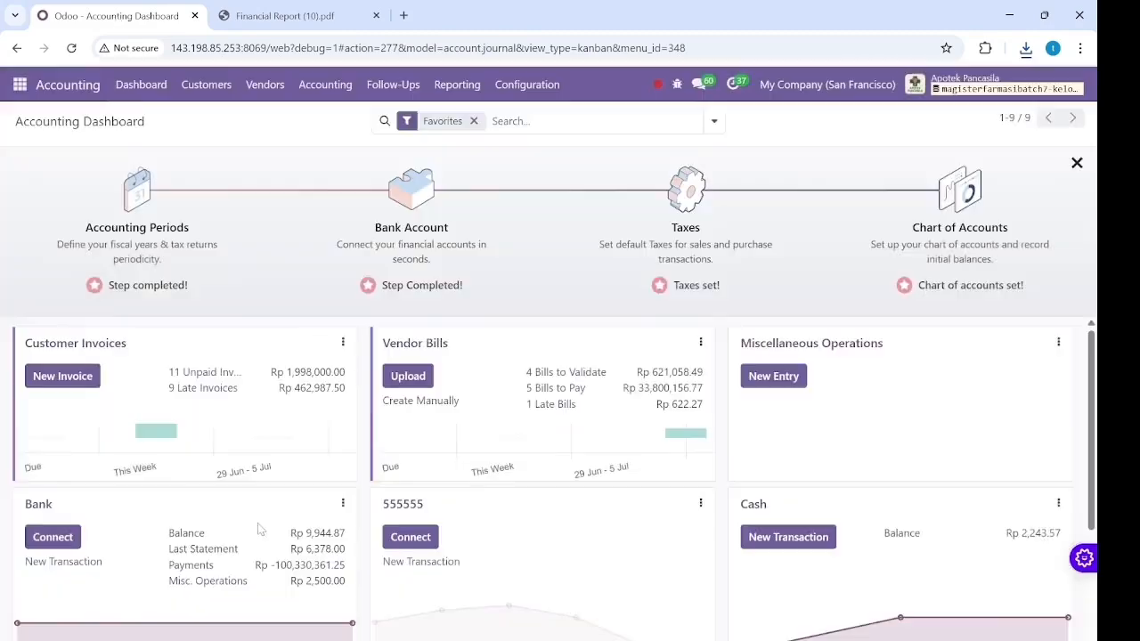
click(456, 84)
click(487, 162)
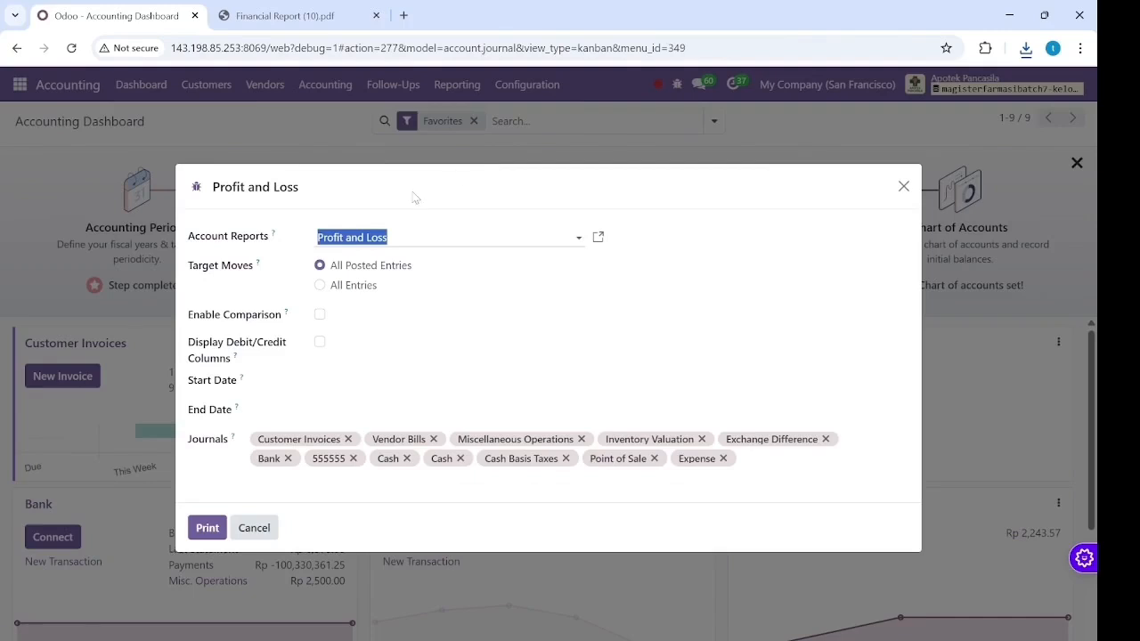
click(319, 342)
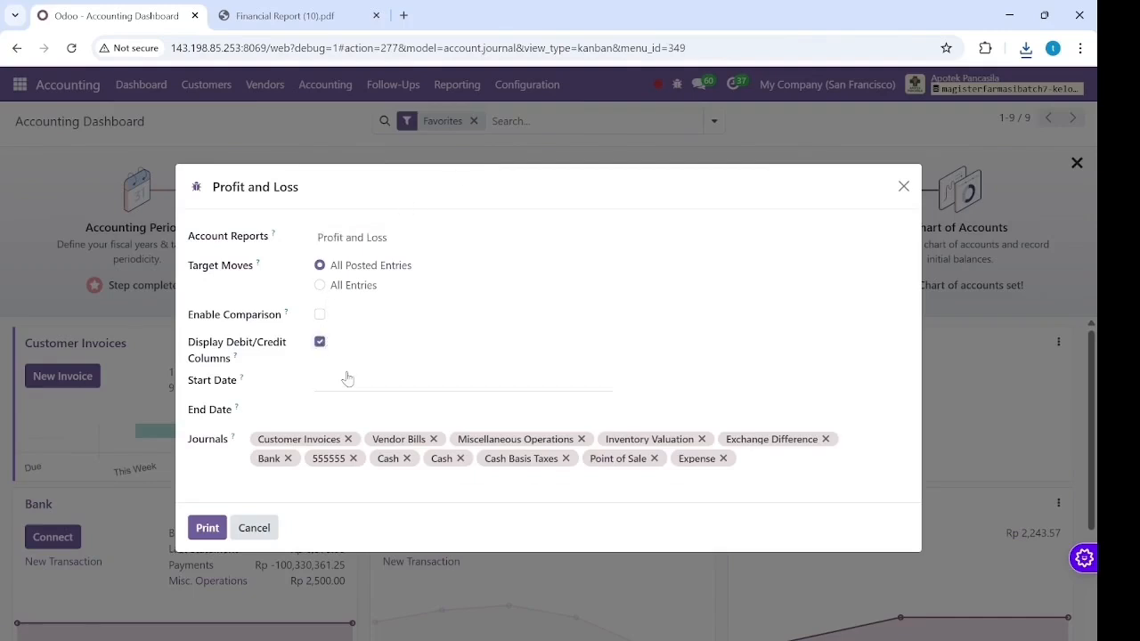
Set the Profit and Loss report's start date to 01/01/2025.
click(346, 378)
click(645, 250)
click(645, 249)
click(644, 249)
click(645, 249)
click(645, 250)
click(795, 321)
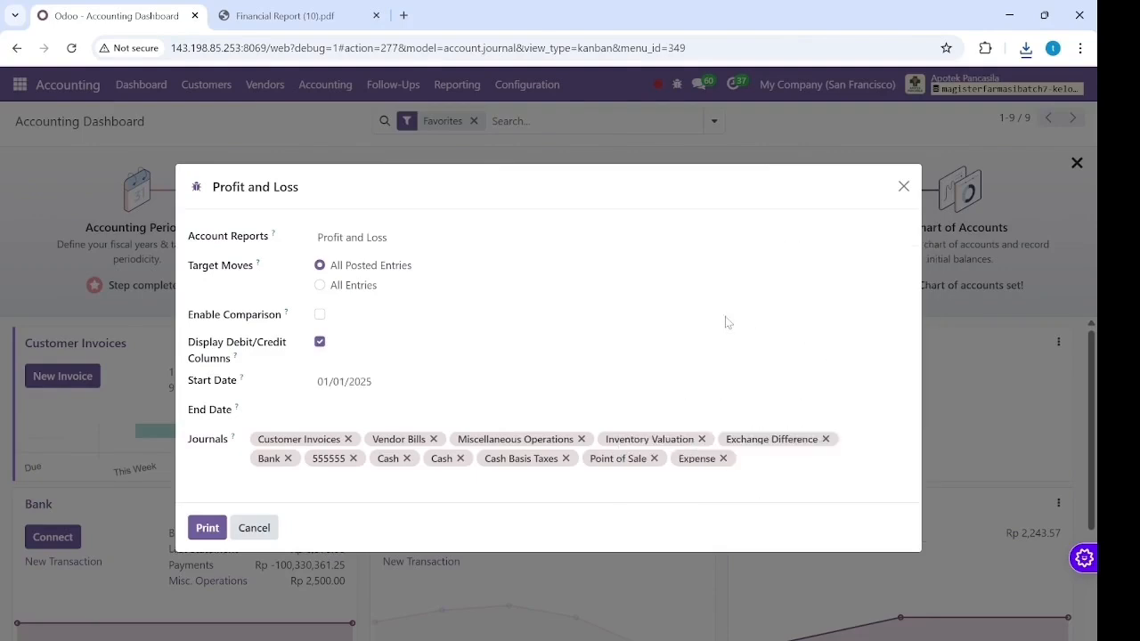
Set the Profit and Loss report's end date to 12/31/2025.
click(359, 415)
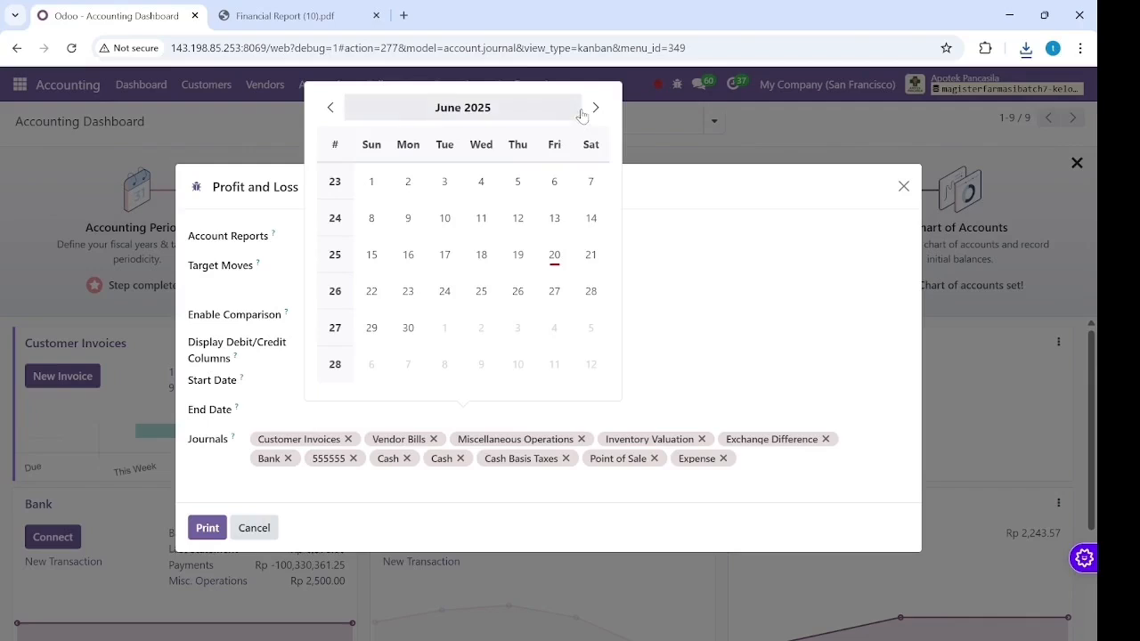
click(544, 107)
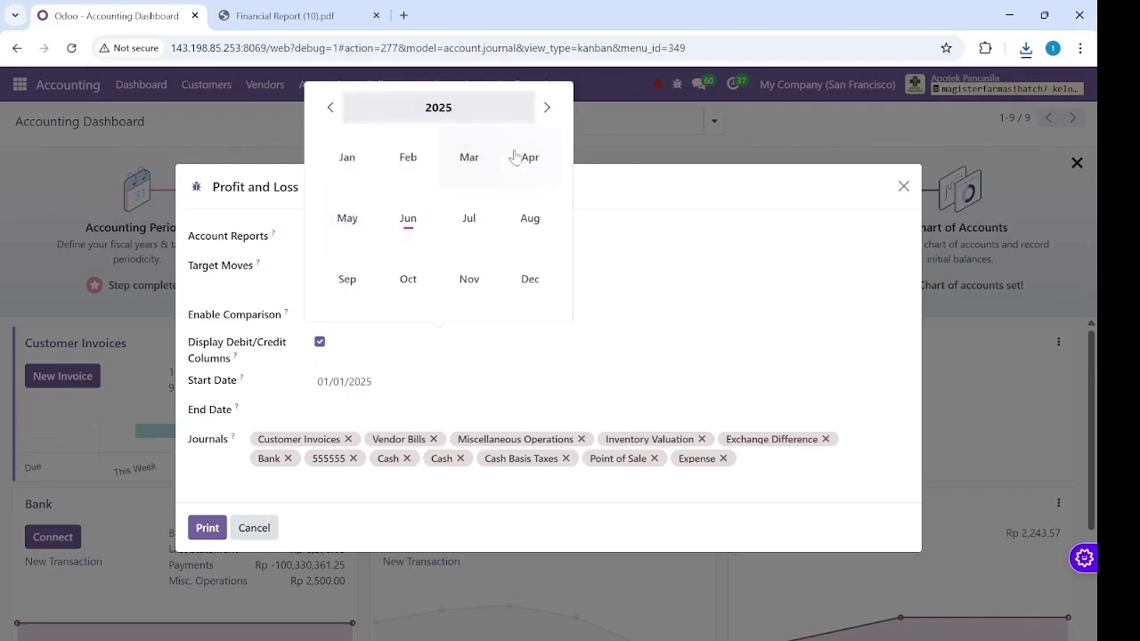
click(354, 177)
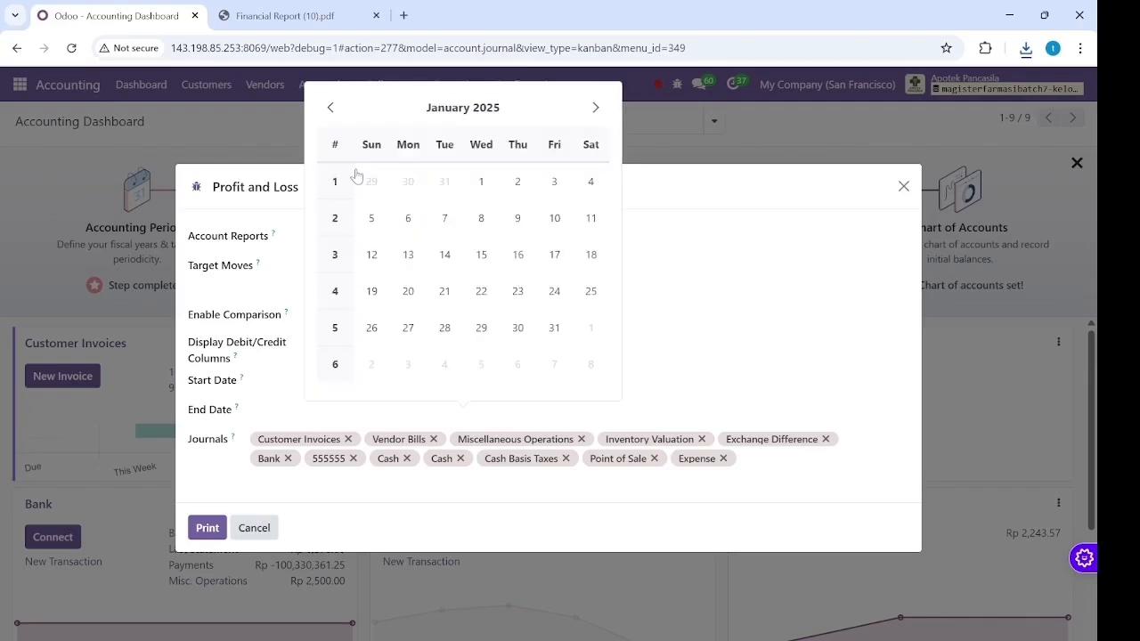
click(545, 107)
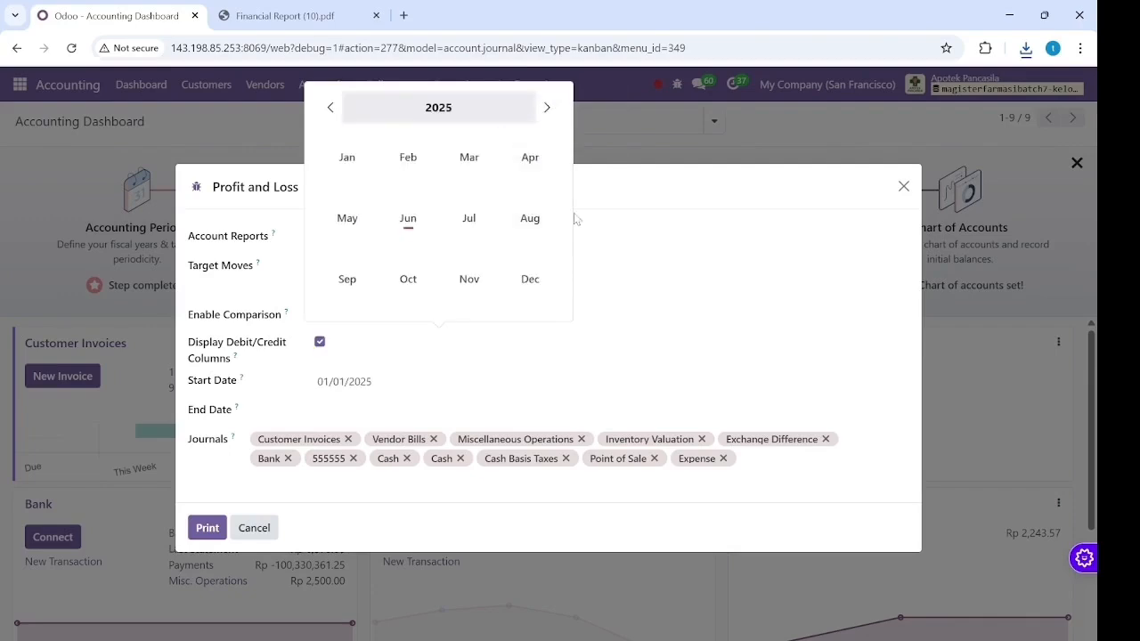
click(532, 280)
click(483, 326)
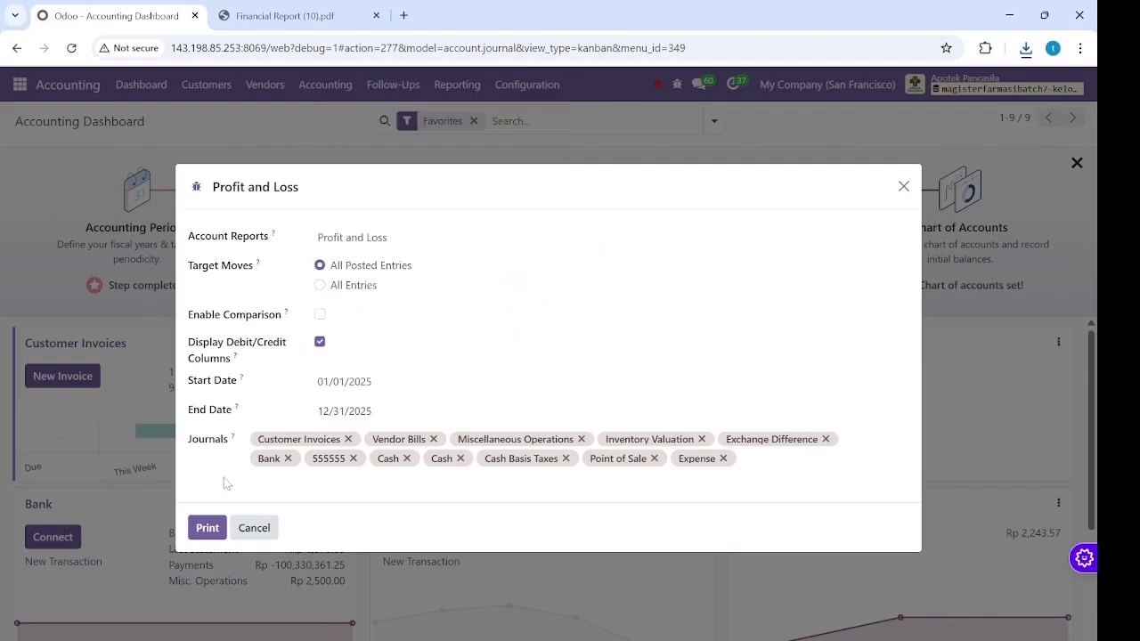
Print the Profit and Loss report to PDF, keep the blocked download and open the file.
click(206, 528)
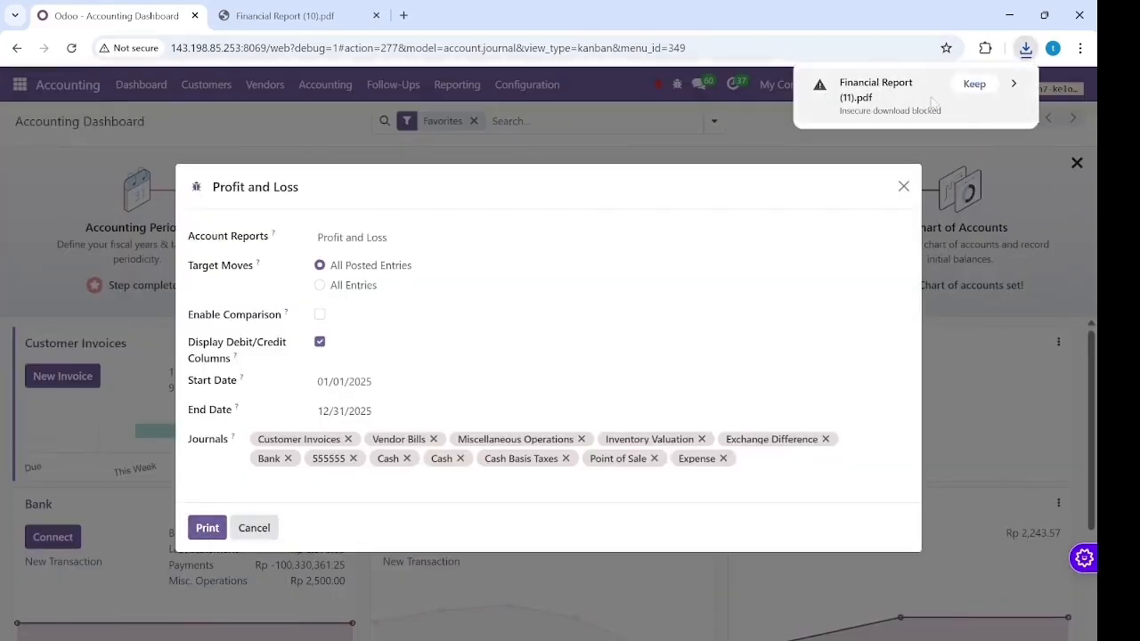
click(974, 84)
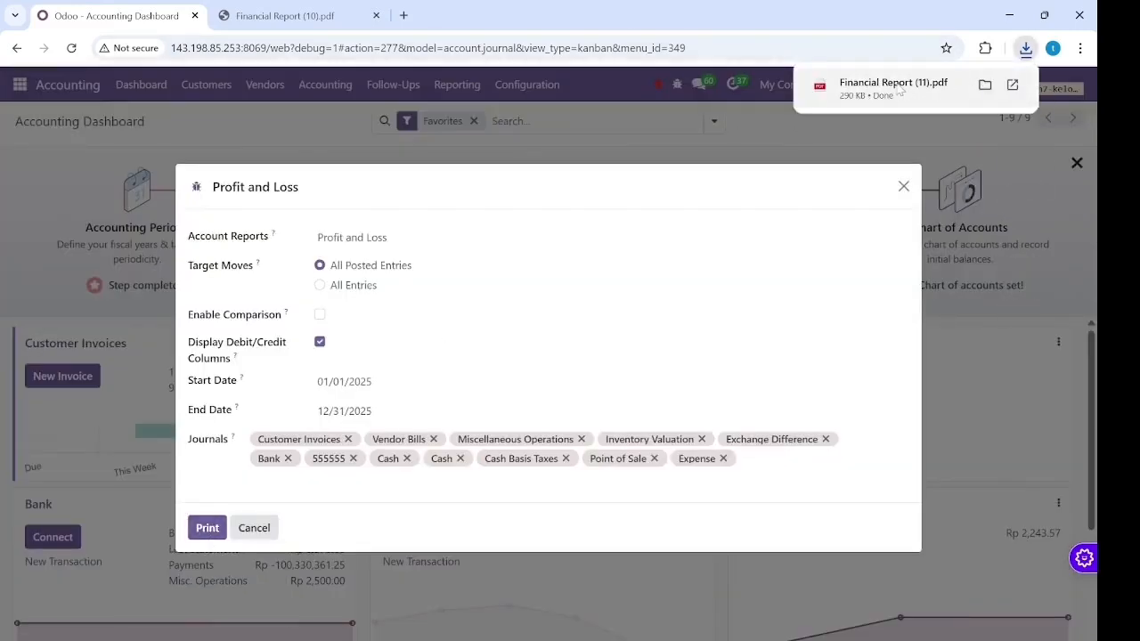
click(897, 88)
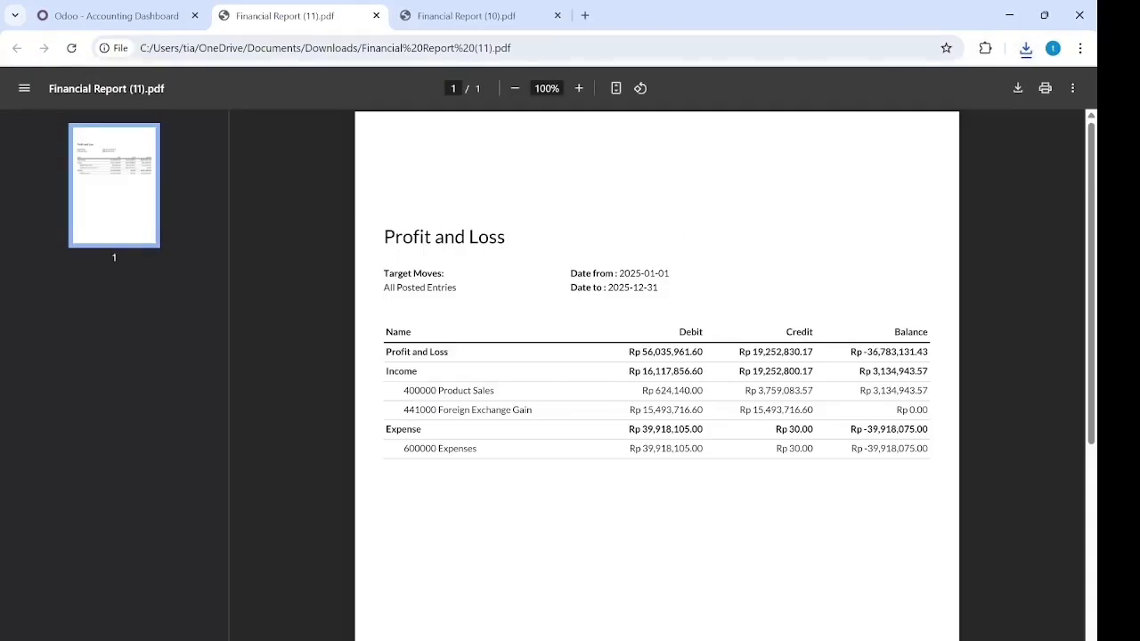
Close both financial report PDFs and dismiss the Profit and Loss report options.
click(375, 15)
click(375, 15)
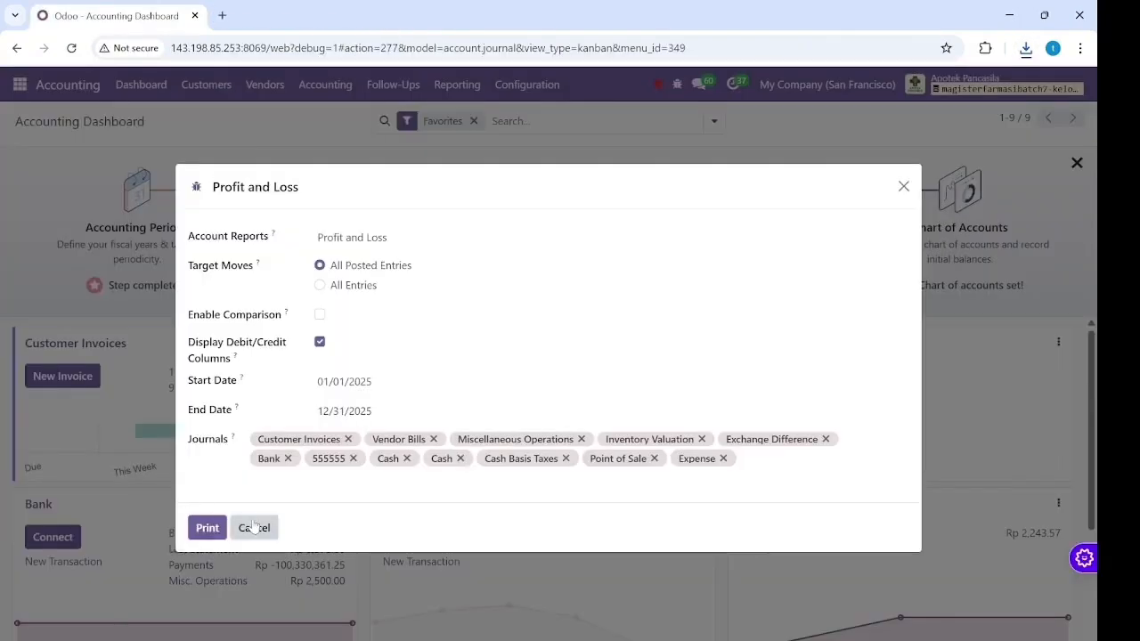
click(903, 187)
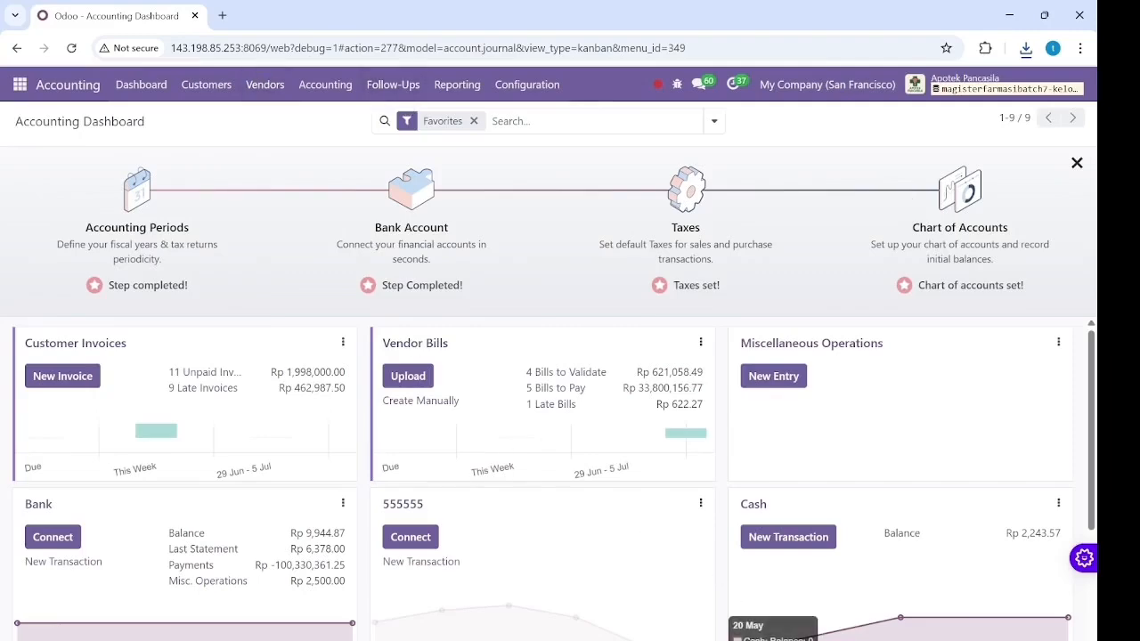
click(769, 639)
click(883, 448)
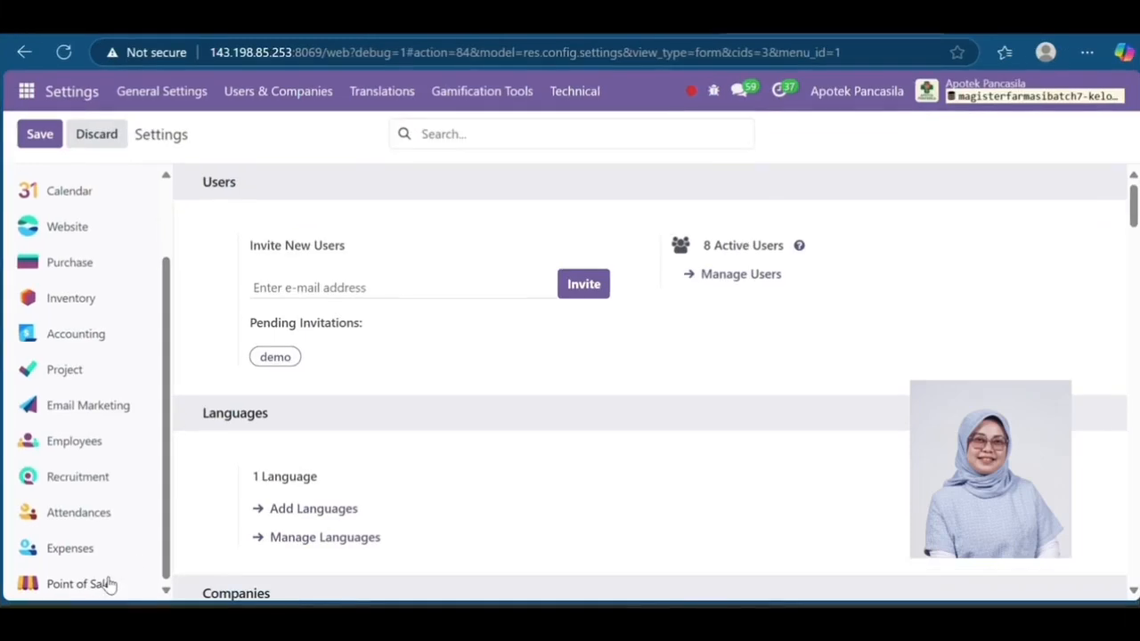
Create a new point of sale named "Pancasila Shop" in the Point of Sale settings.
click(107, 583)
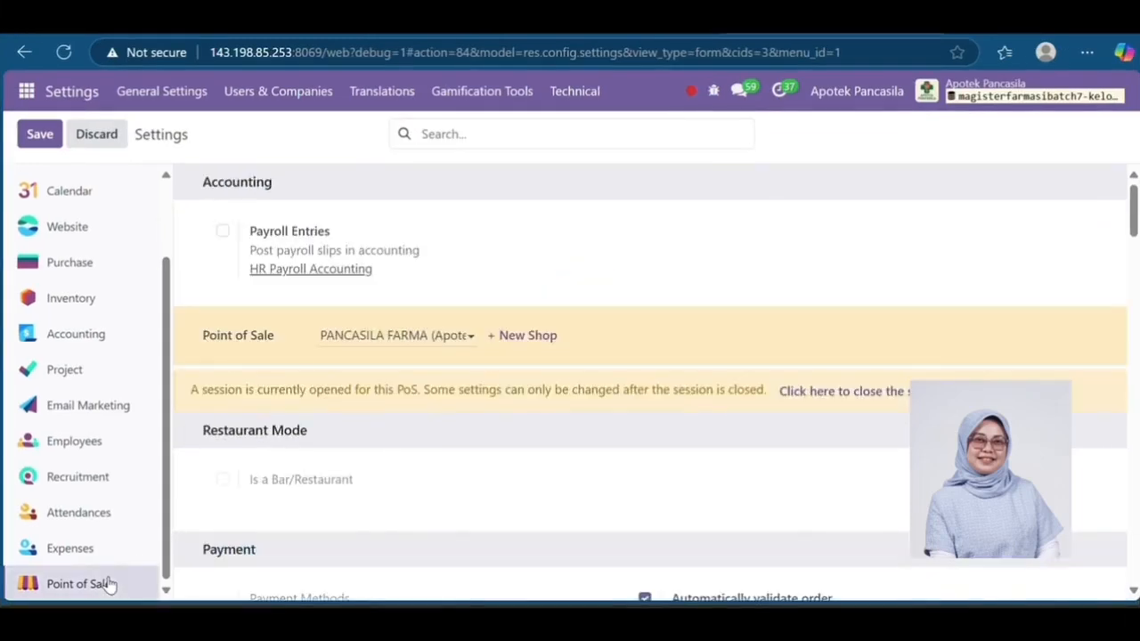
click(396, 335)
click(528, 338)
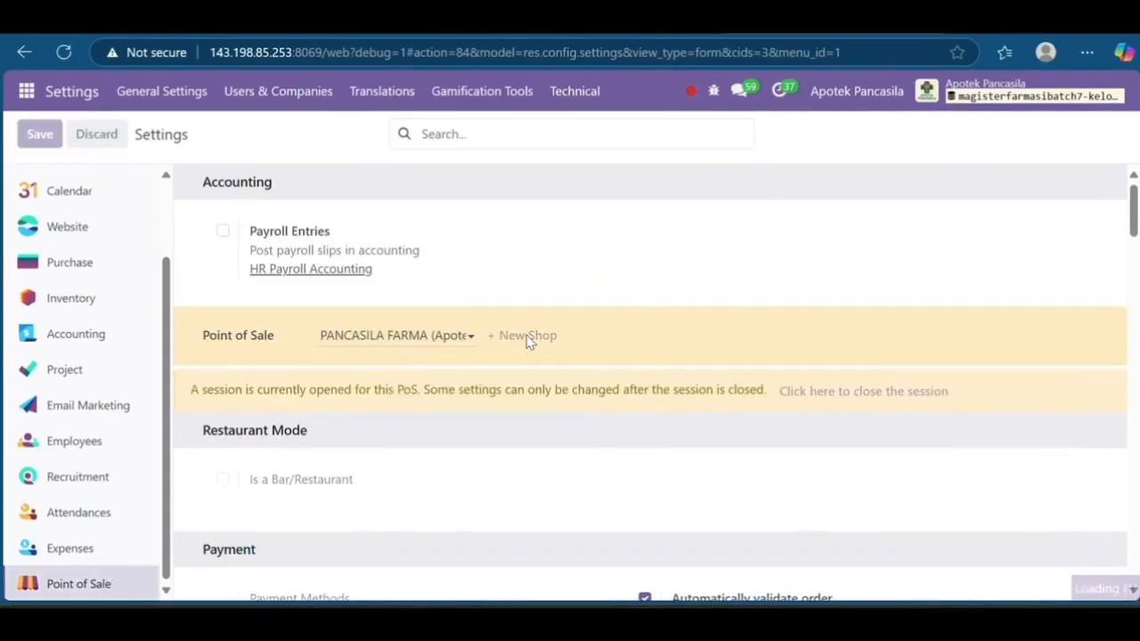
text(Pancasila Shop)
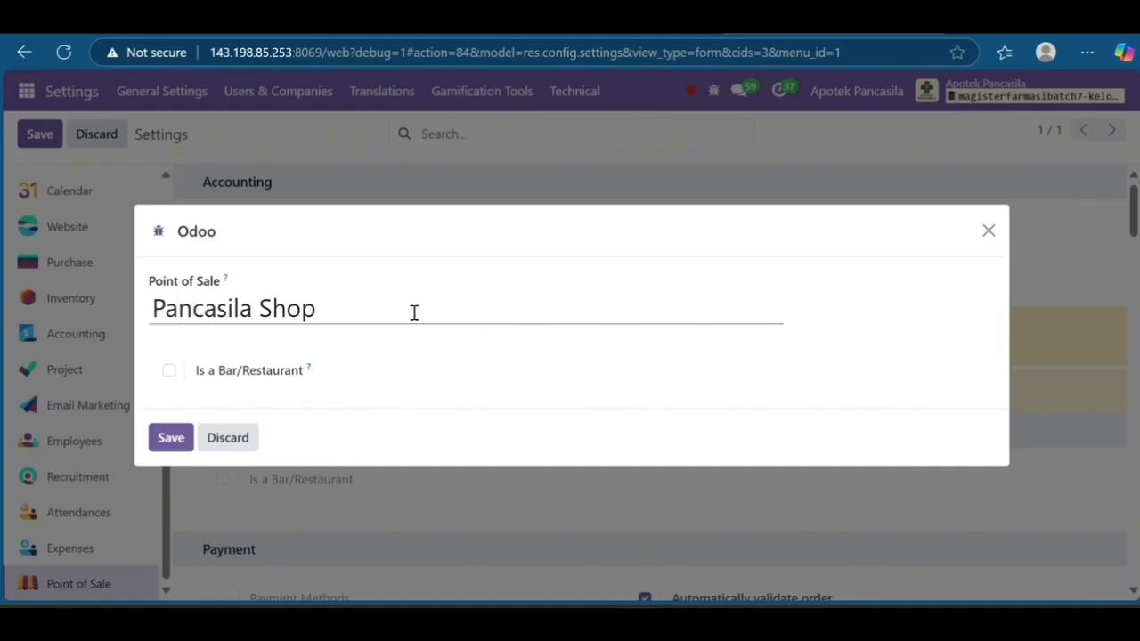
click(170, 437)
Remove the first of the two CASH payment methods and enable Multi Employees per Session with basic rights for the cashier employee.
scroll(176, 445, down, 2)
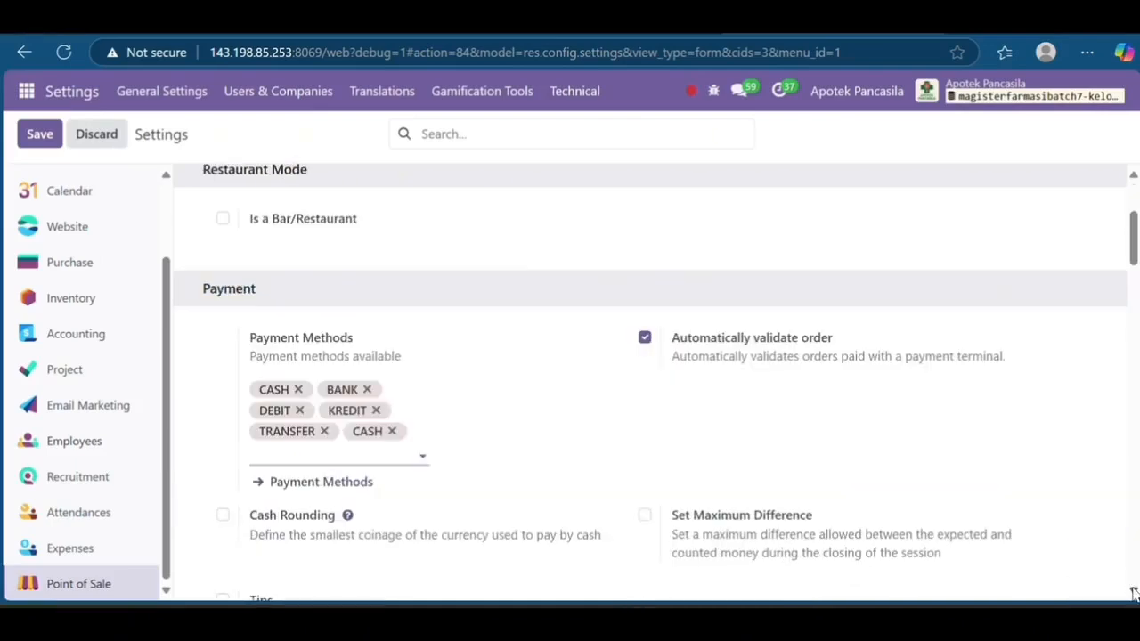
click(298, 389)
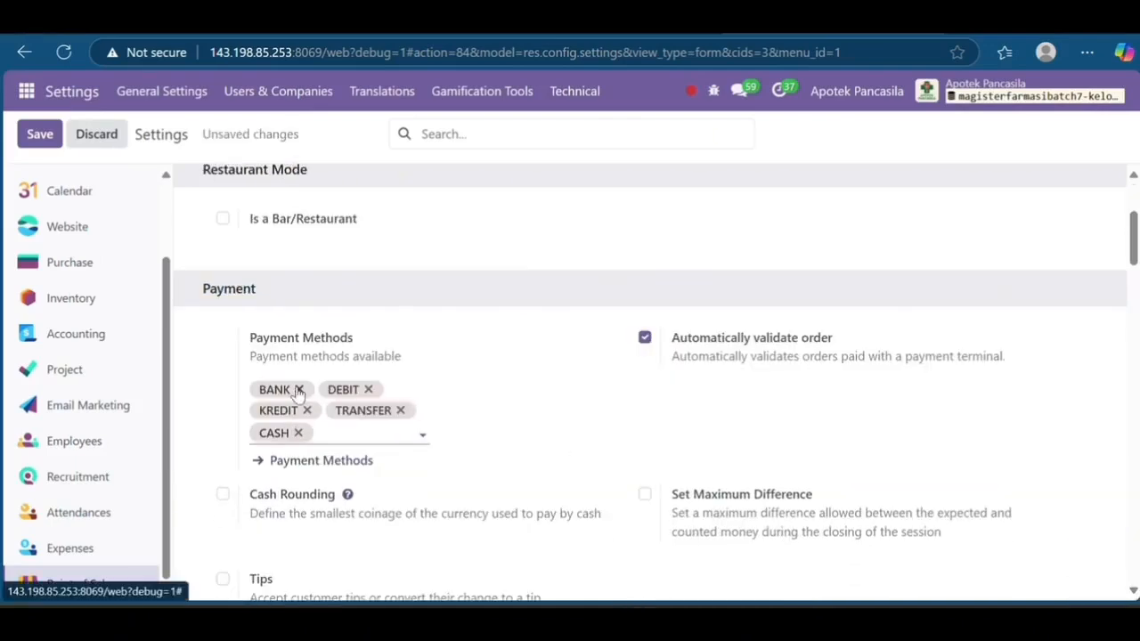
scroll(1133, 589, down, 4)
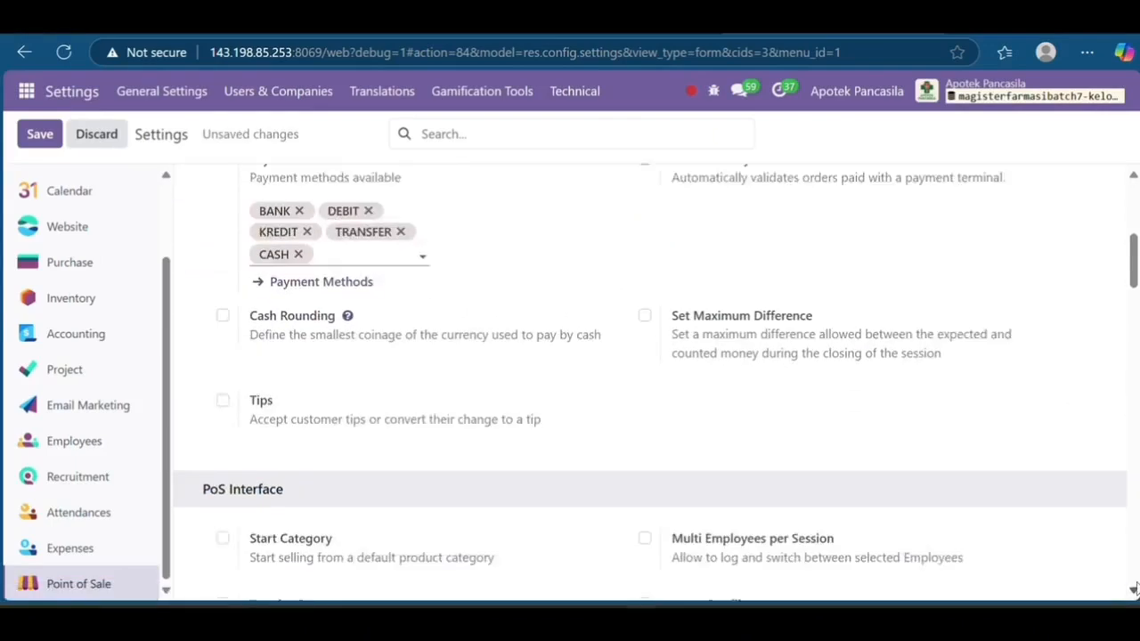
scroll(1133, 589, down, 2)
click(644, 287)
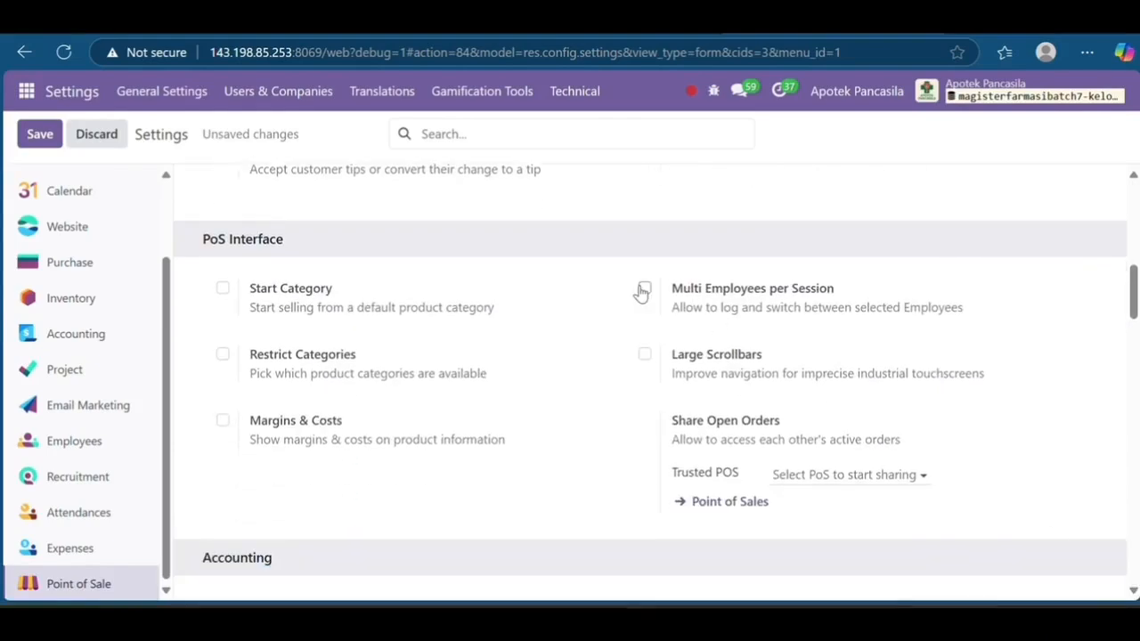
click(950, 342)
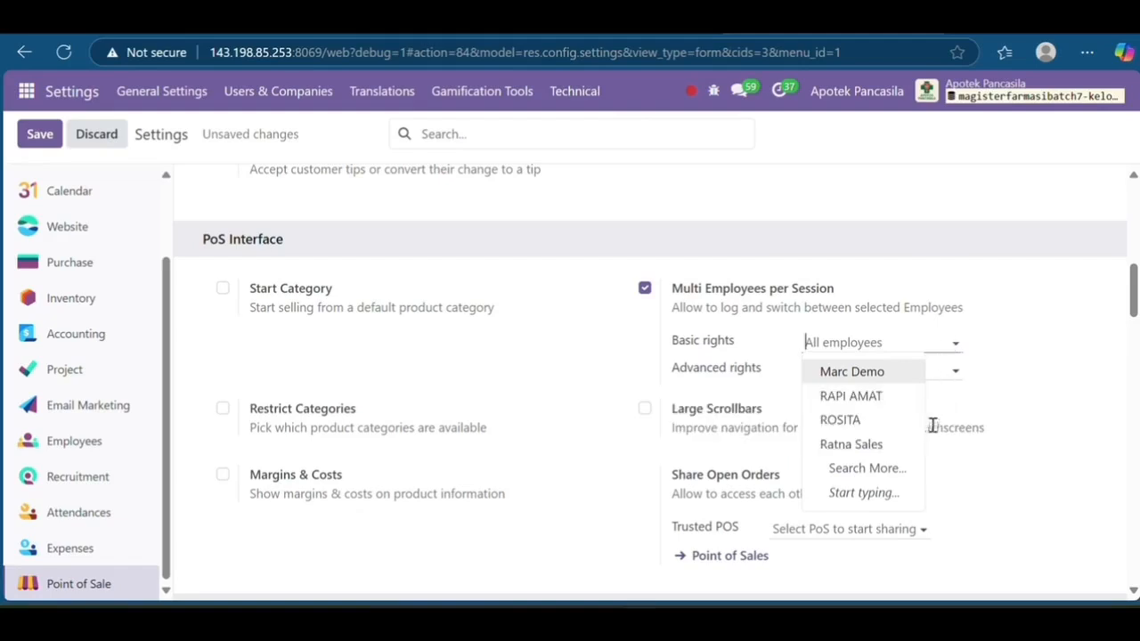
click(893, 397)
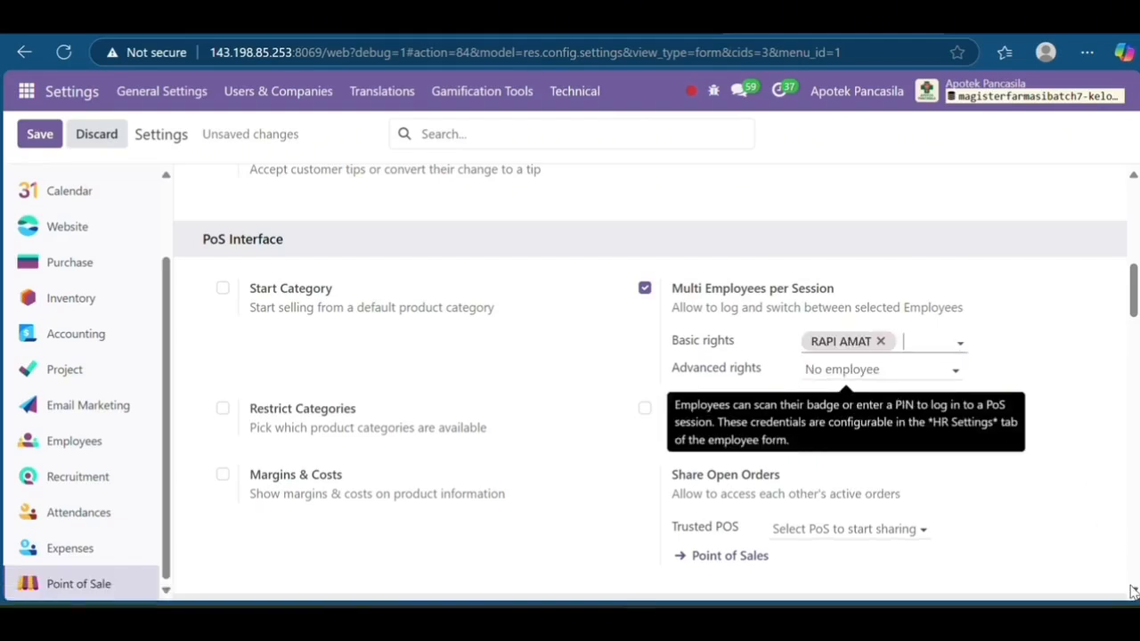
Enable the custom receipt header and footer with the footer text "TERIMAKASIH" and save the settings.
scroll(1132, 591, down, 1)
scroll(1133, 591, down, 4)
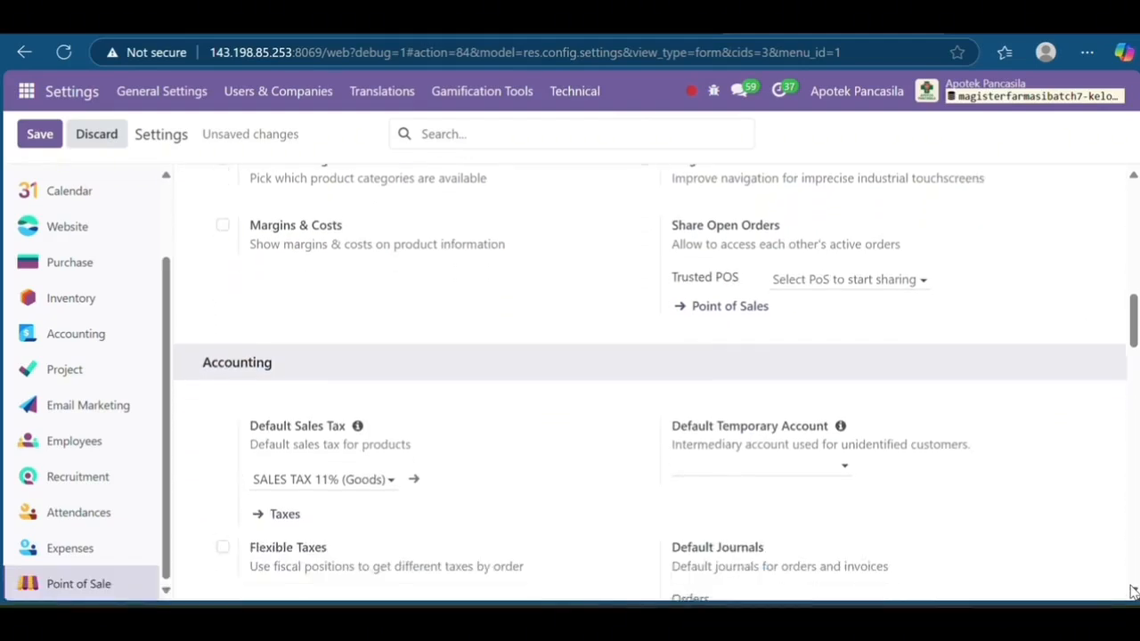
scroll(1132, 591, down, 5)
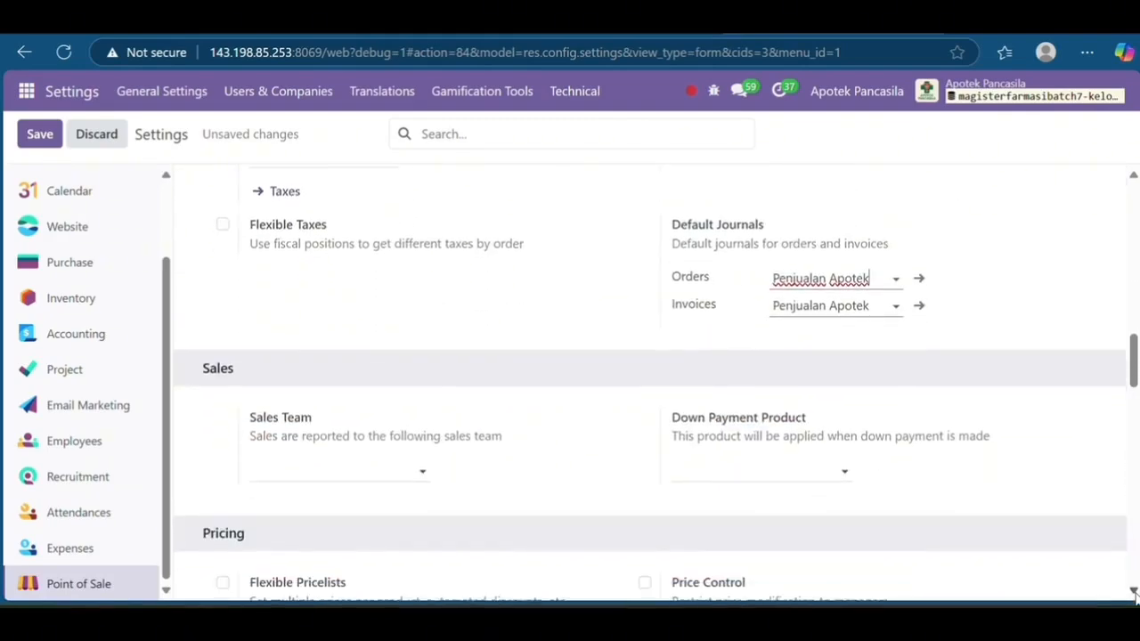
scroll(1134, 594, down, 7)
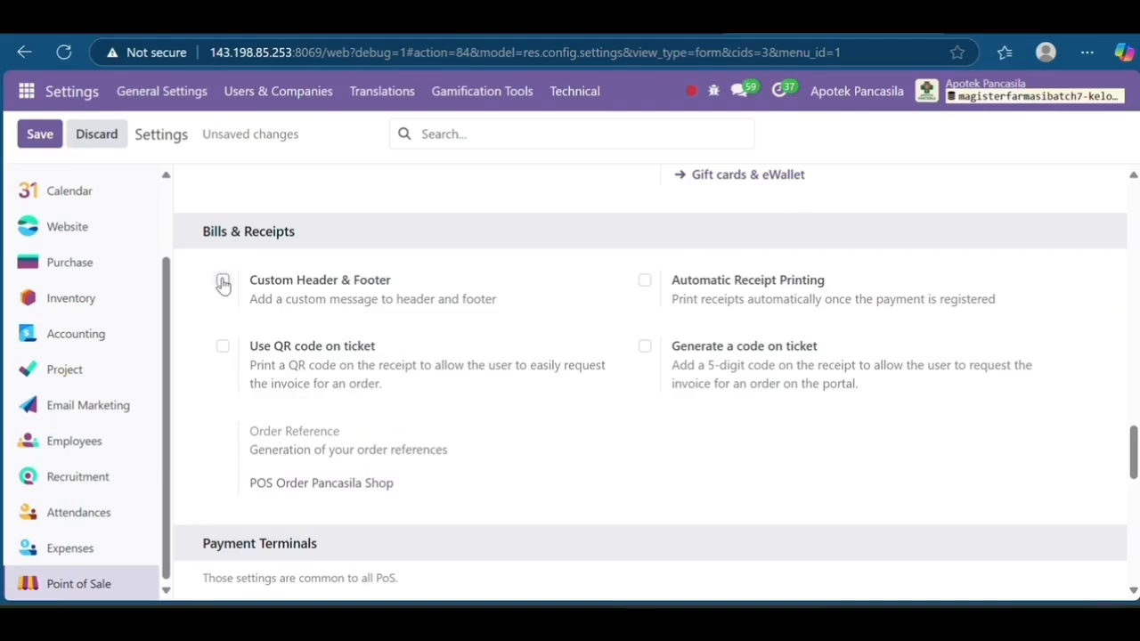
click(223, 281)
click(359, 394)
text(T)
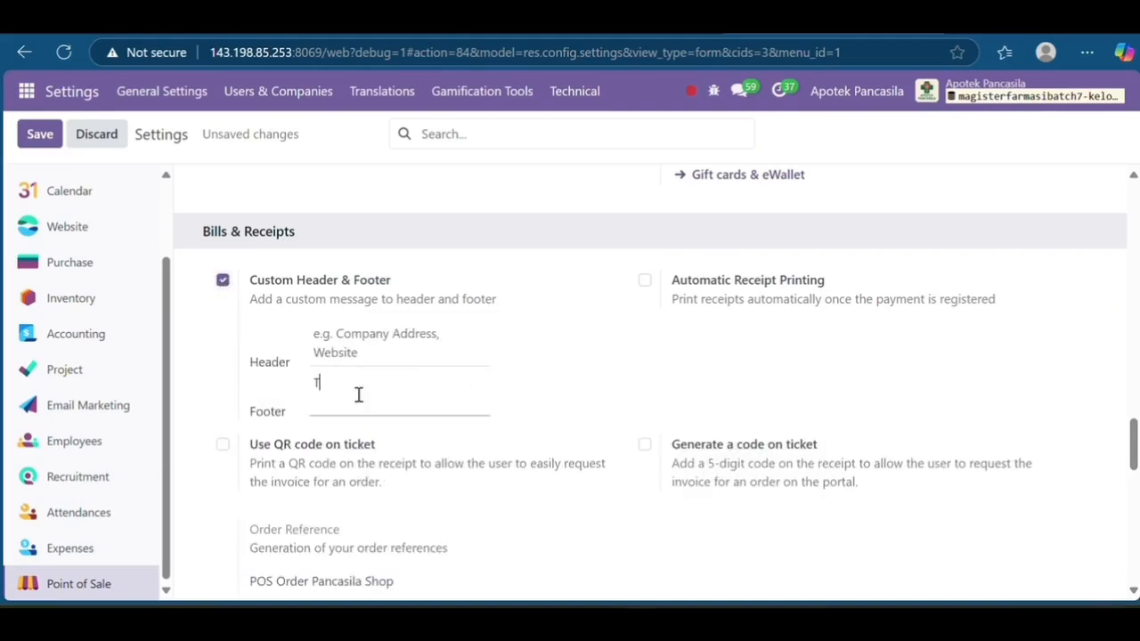
text(ERIMAKASIH)
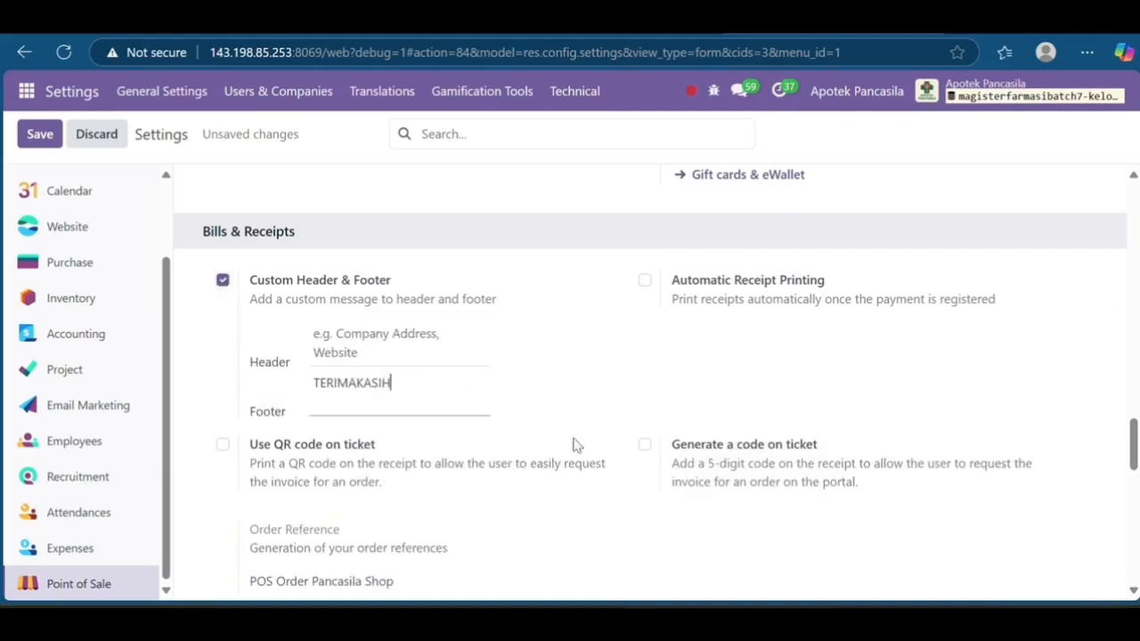
click(40, 133)
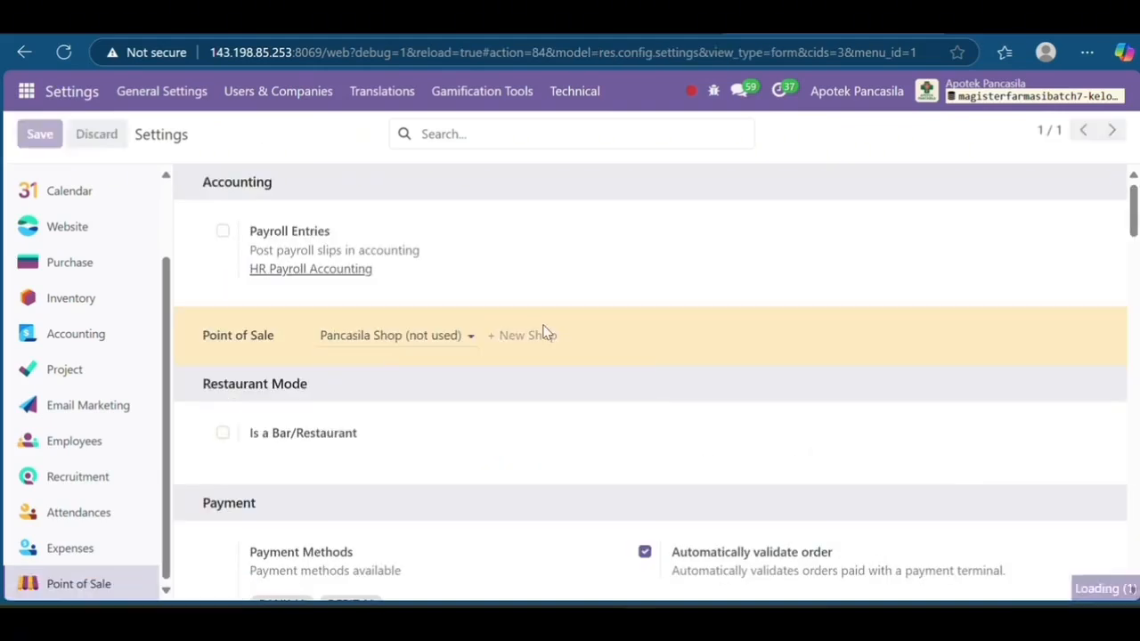
Create another point of sale named "Pancasila Farma".
click(525, 335)
text(Pa)
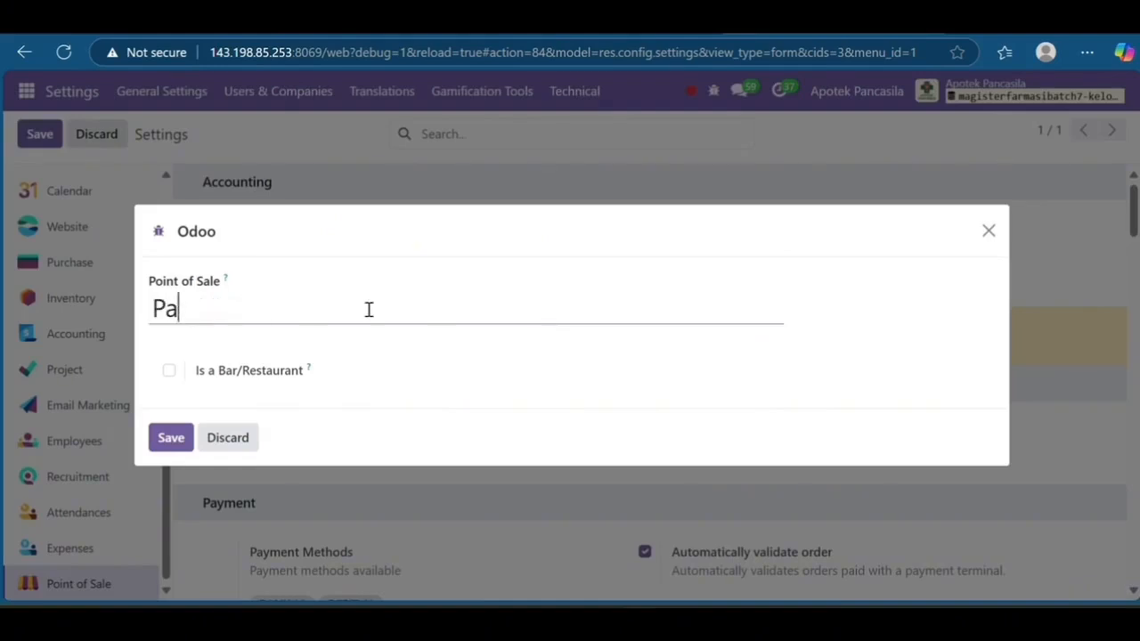
text(ncasila Farma)
click(169, 438)
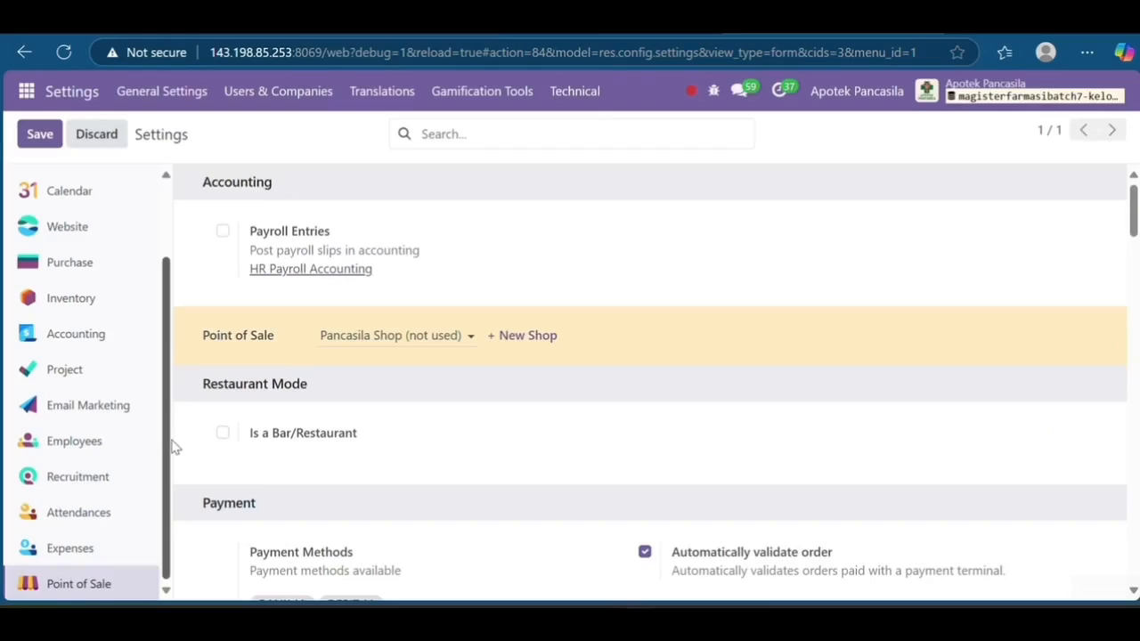
scroll(1133, 595, down, 6)
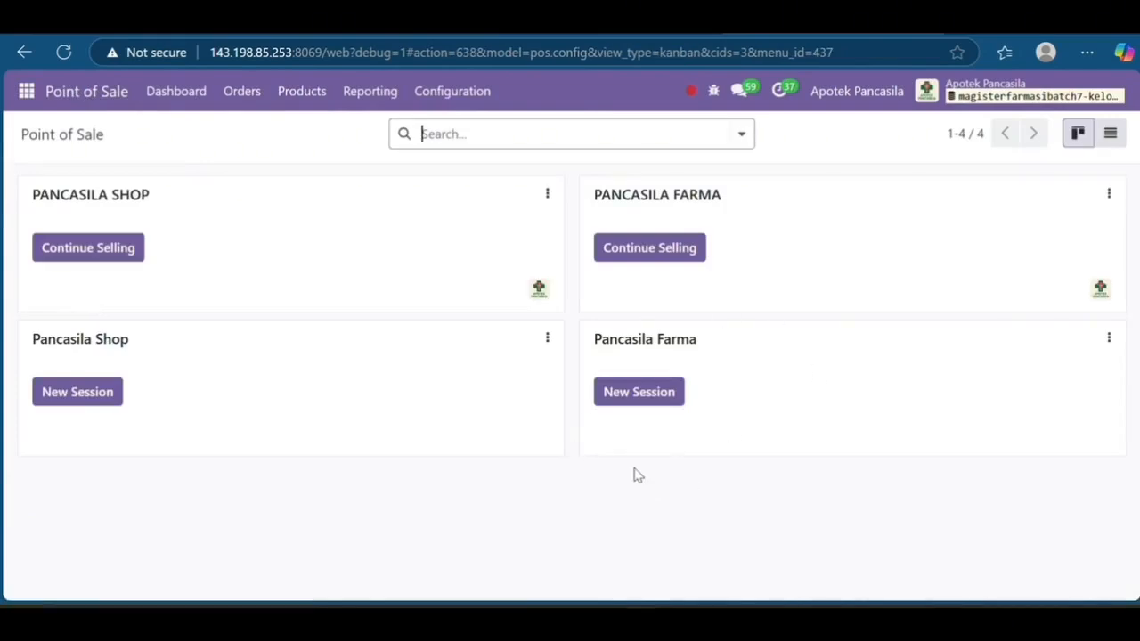
Start a new session for the Pancasila Shop created in mixed case and log in as the listed cashier.
click(77, 392)
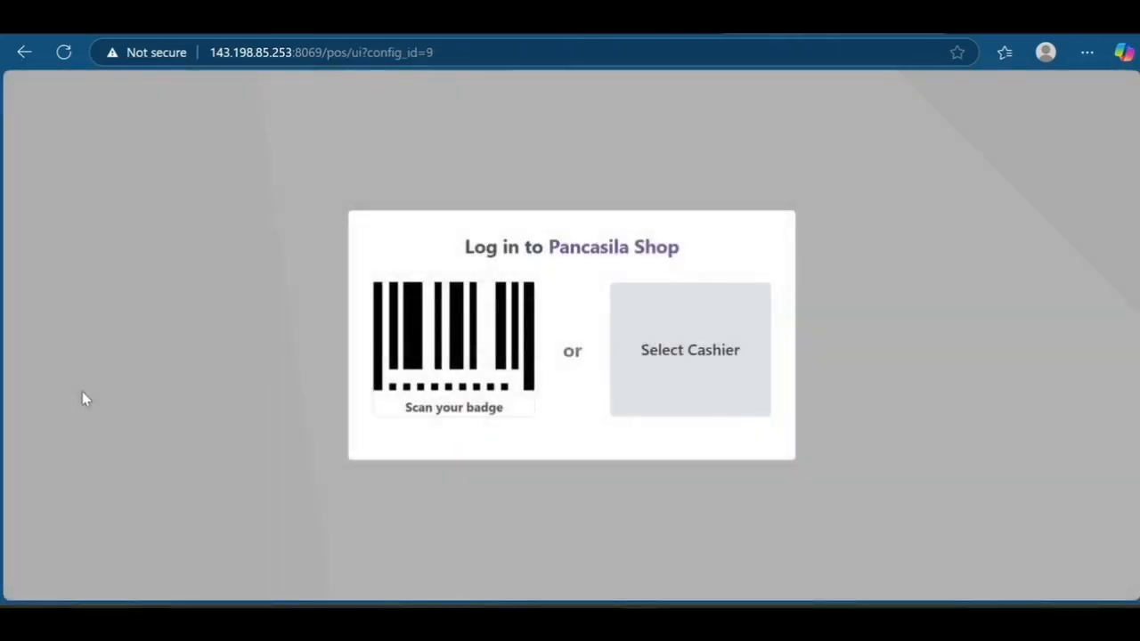
click(670, 401)
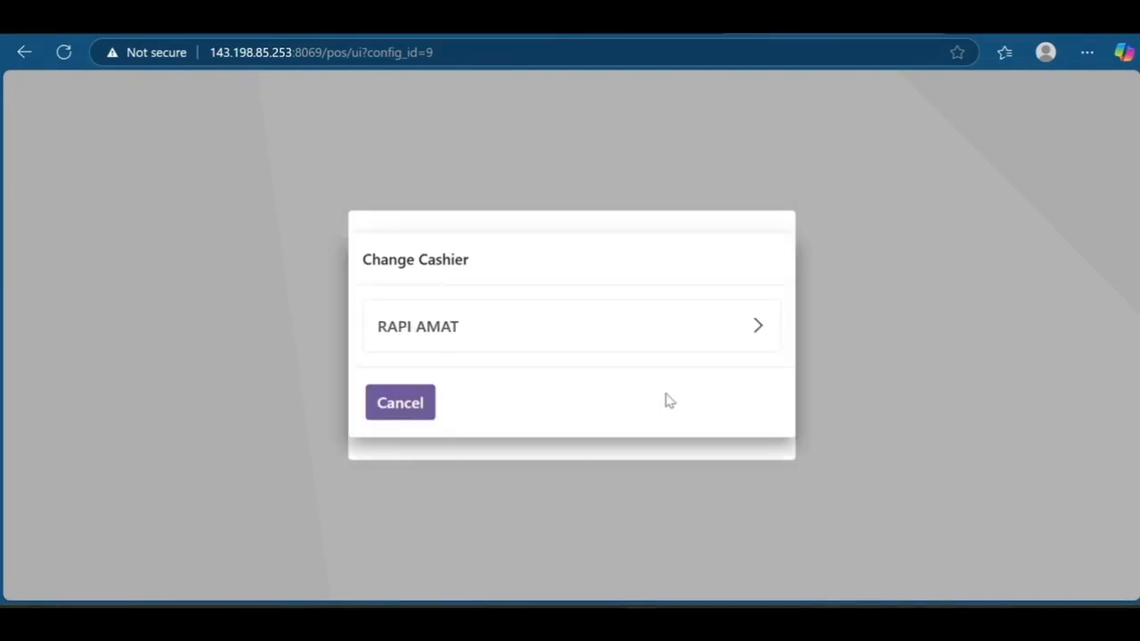
click(488, 332)
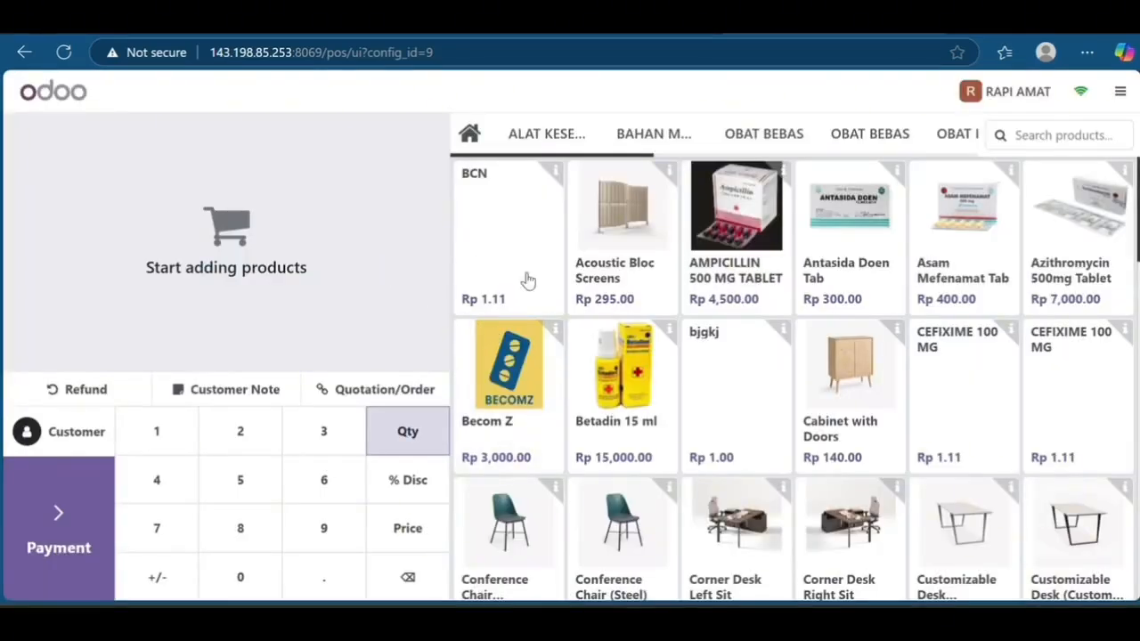
Add one Betadin 15 ml, one Plester Luka Hansaplast Aqua Protect and one KASA STERIL ONEMED to the order.
click(659, 352)
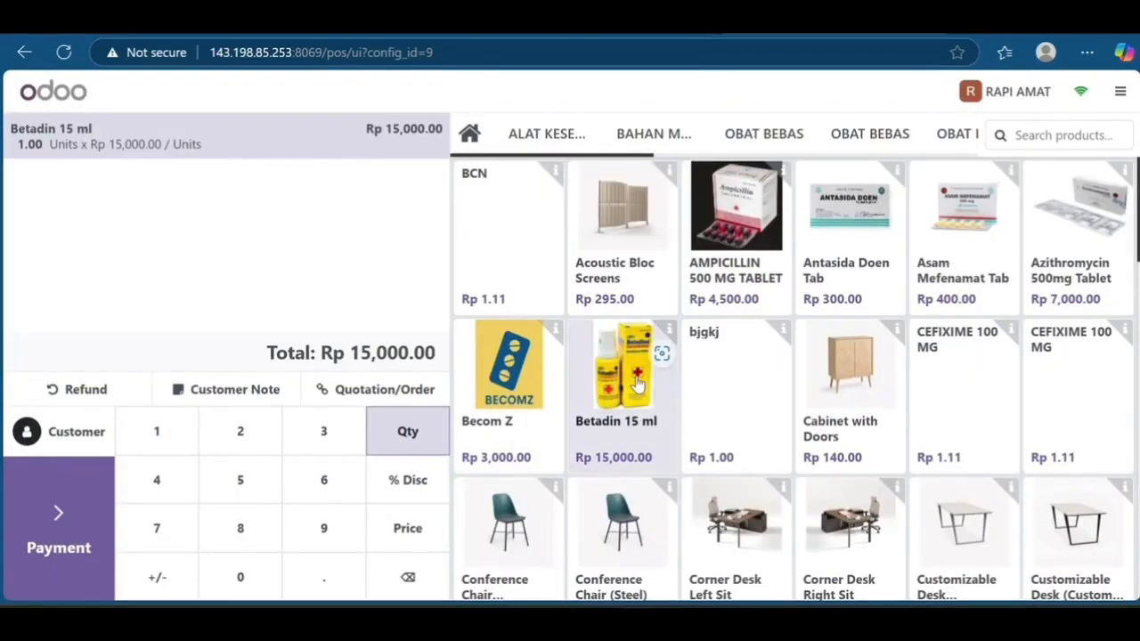
click(654, 134)
click(623, 210)
click(503, 227)
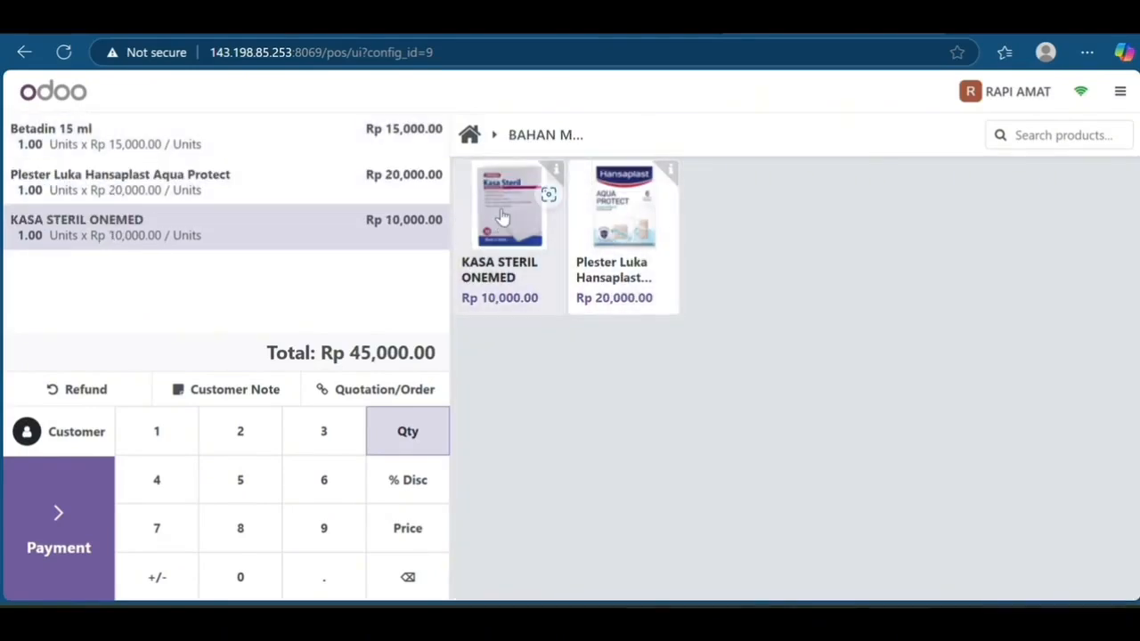
click(469, 134)
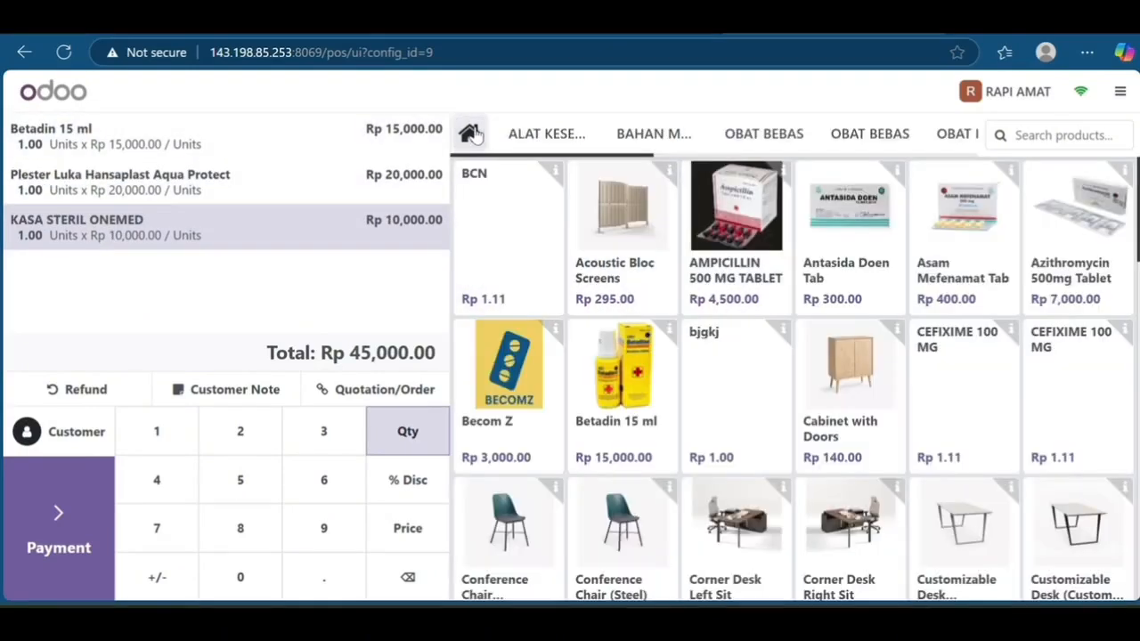
Search for the customer by name and assign the matching customer to the order.
click(71, 454)
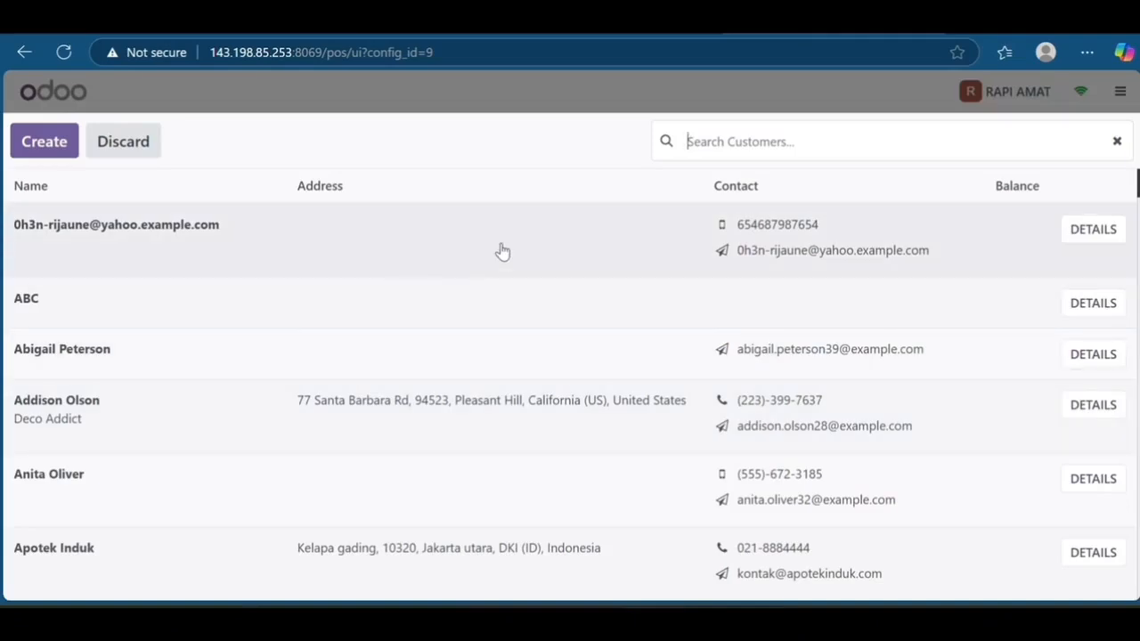
text(joko)
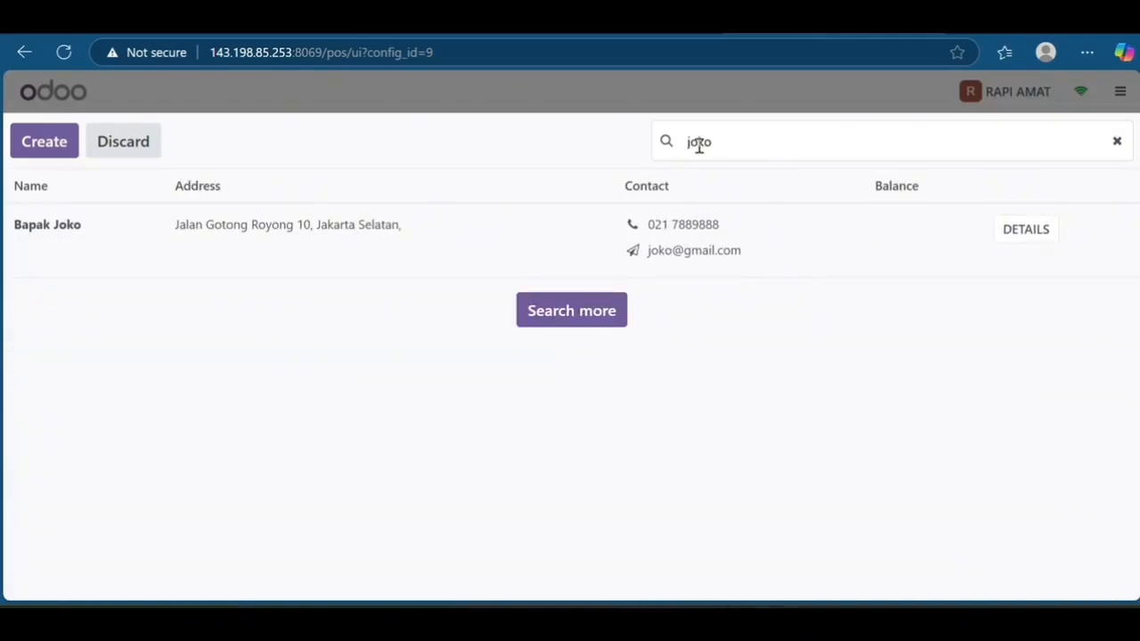
click(502, 241)
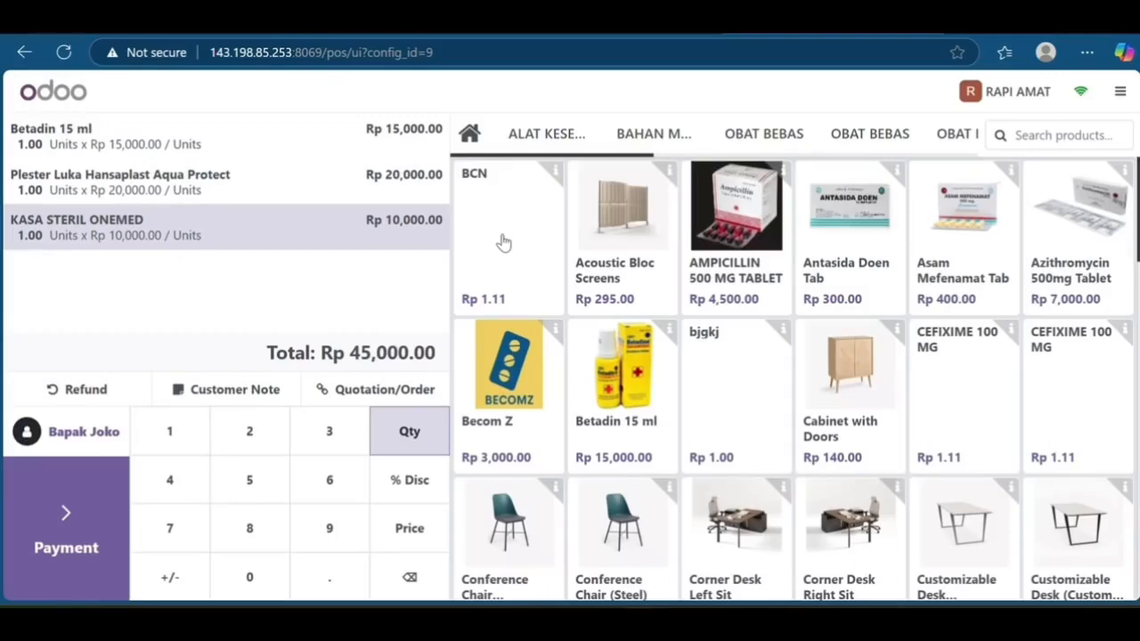
Pay the full order in CASH, validate the payment and review the receipt.
click(99, 500)
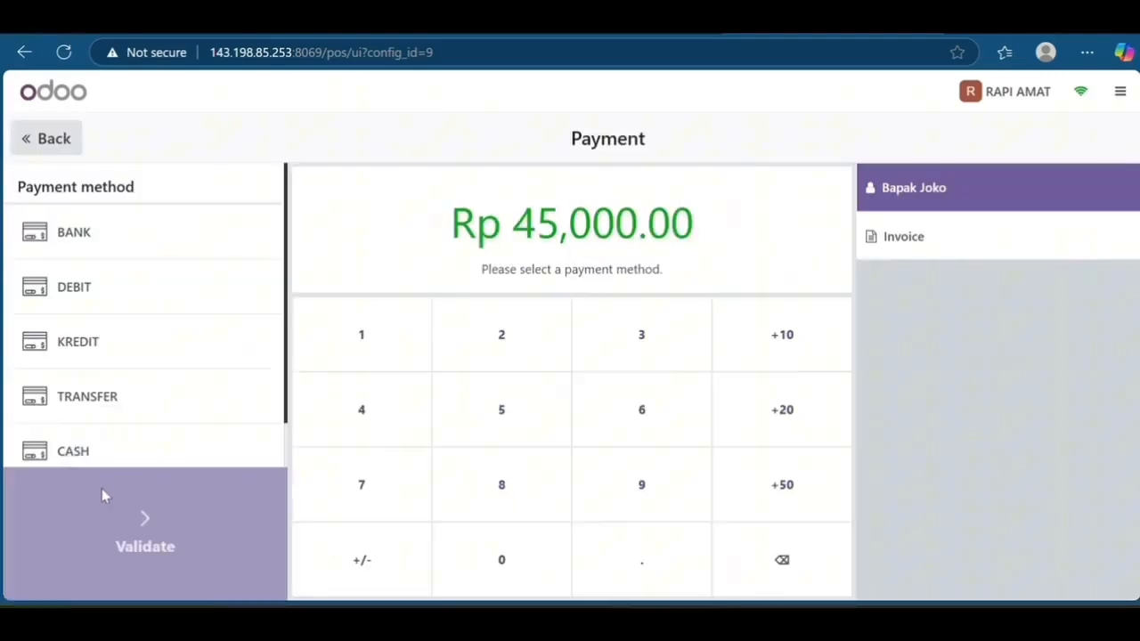
click(151, 461)
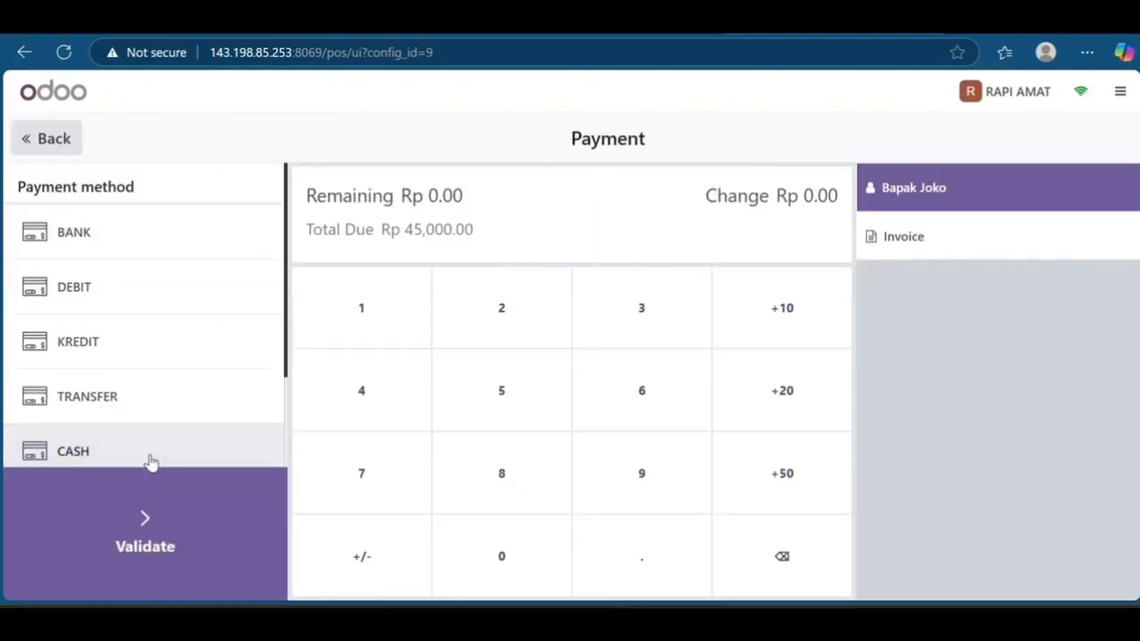
click(160, 553)
scroll(1127, 455, down, 4)
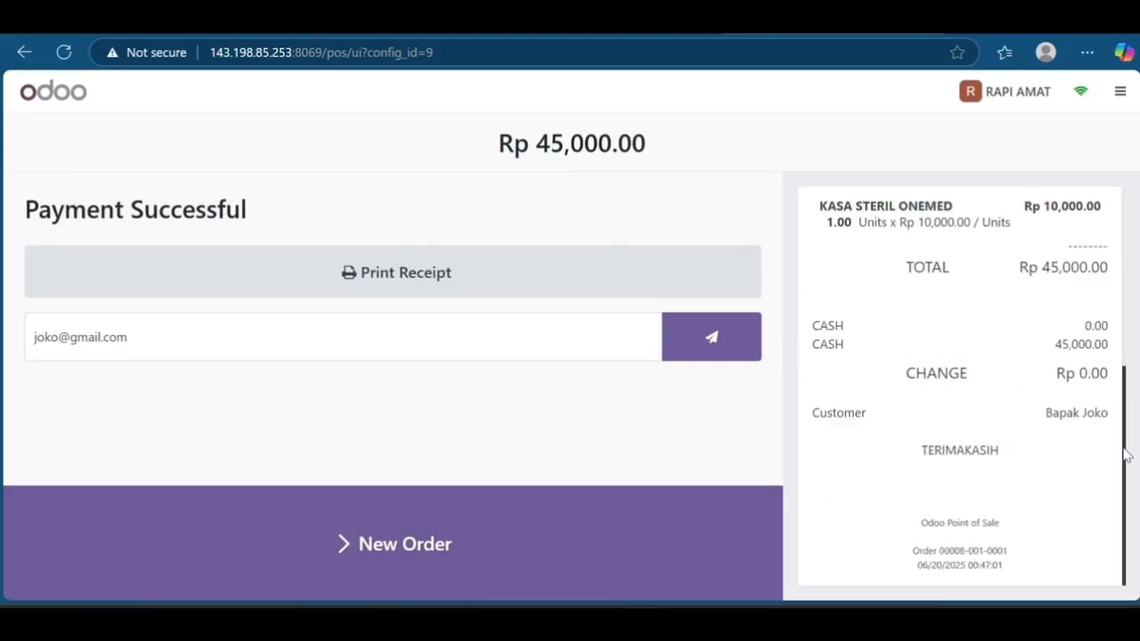
scroll(1126, 455, up, 5)
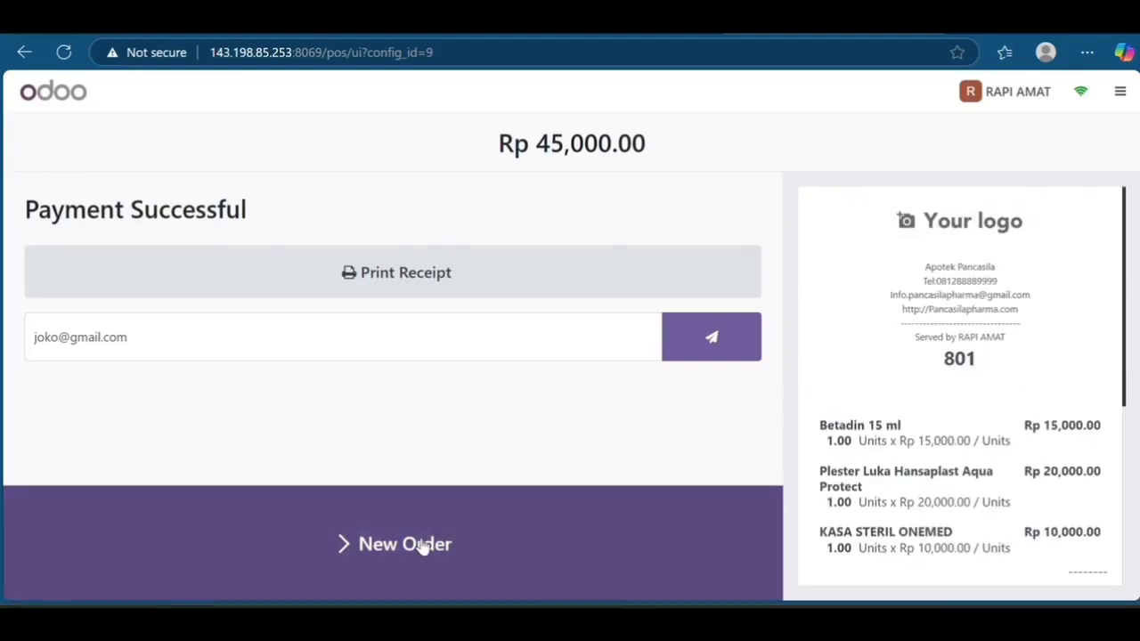
Start a new order with one Azithromycin 500mg Tablet, one Becom Z and one Omeprazole 20 mg Tablet.
click(423, 546)
click(1063, 250)
click(1116, 179)
click(1119, 93)
click(500, 381)
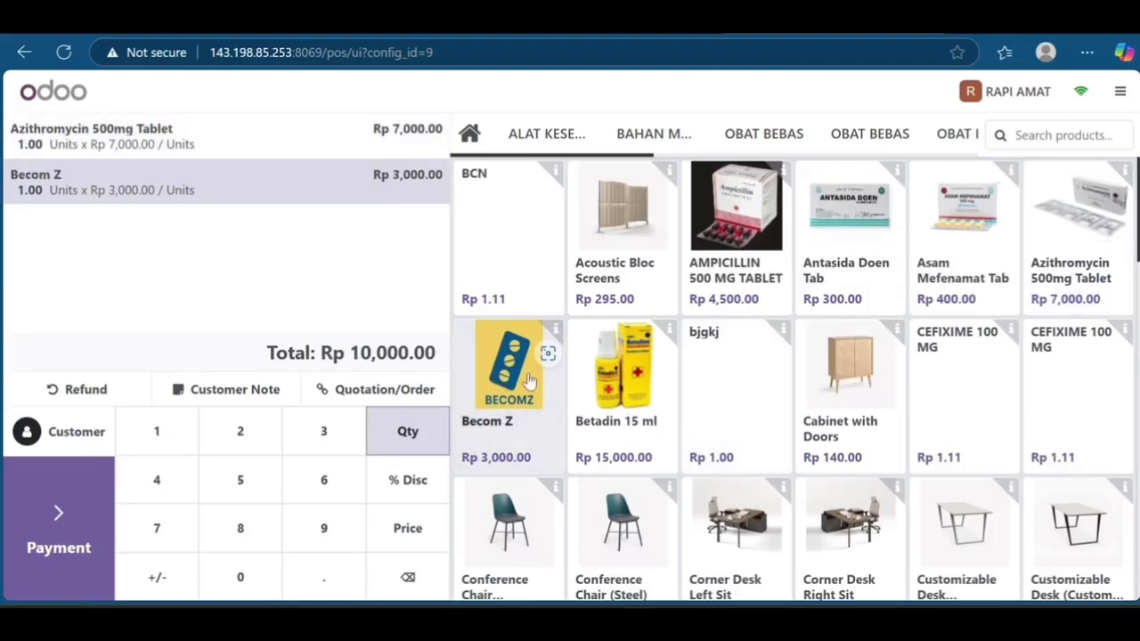
scroll(570, 357, down, 10)
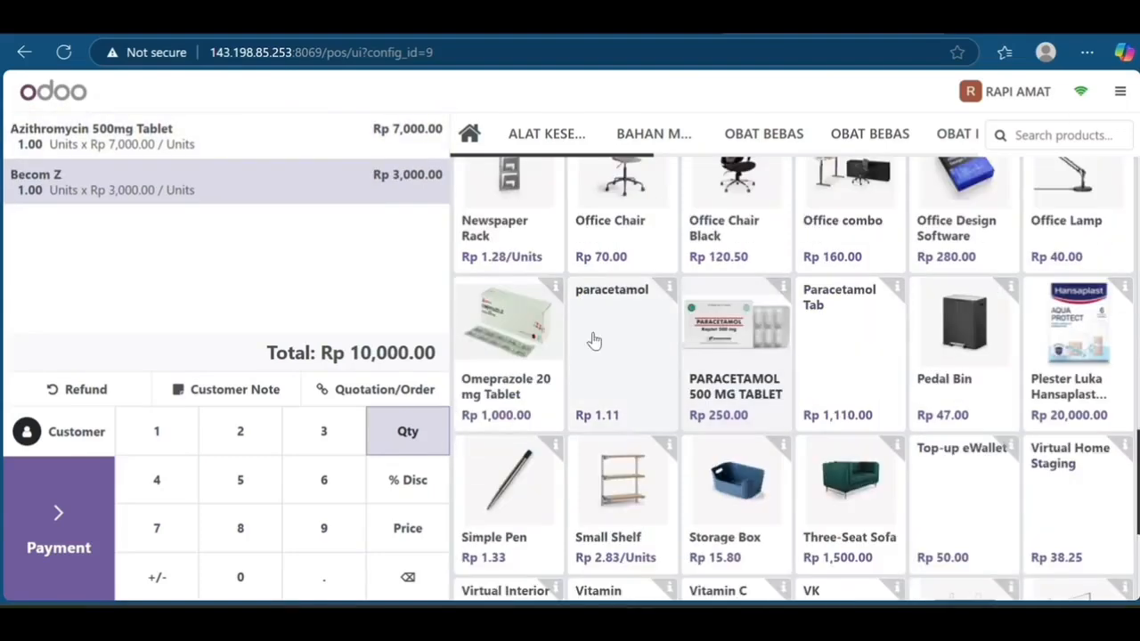
click(514, 334)
Set the Azithromycin 500mg Tablet quantity to 10 units.
click(244, 142)
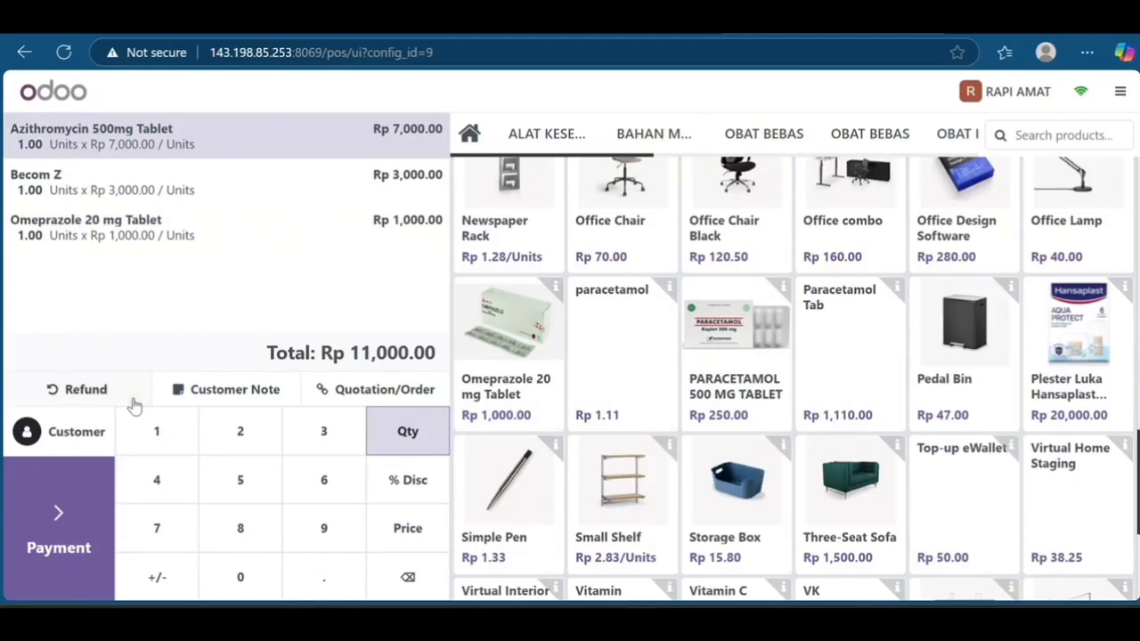
click(156, 433)
click(237, 579)
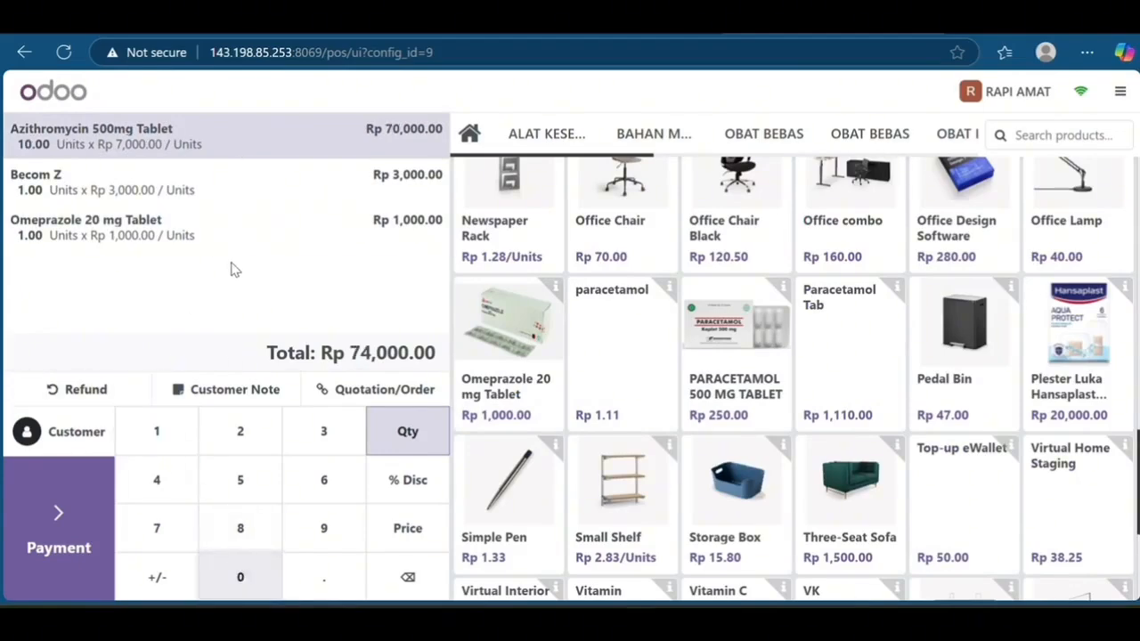
Set the Becom Z and Omeprazole 20 mg Tablet quantities to 10 units each in the current order.
click(222, 198)
click(157, 432)
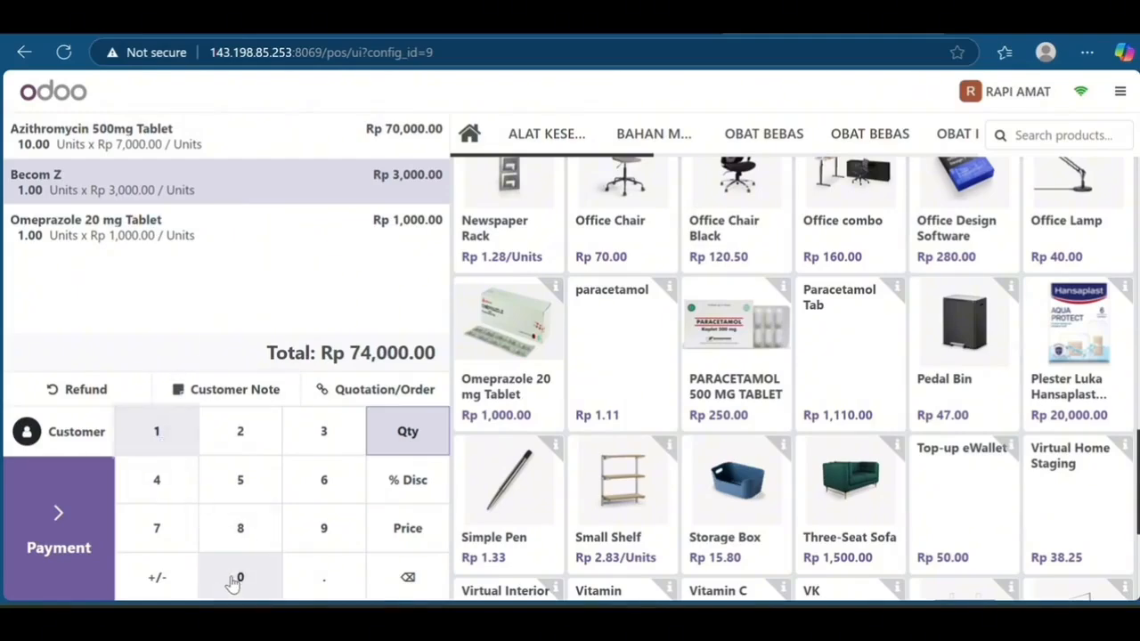
click(233, 579)
click(229, 247)
click(173, 435)
click(243, 578)
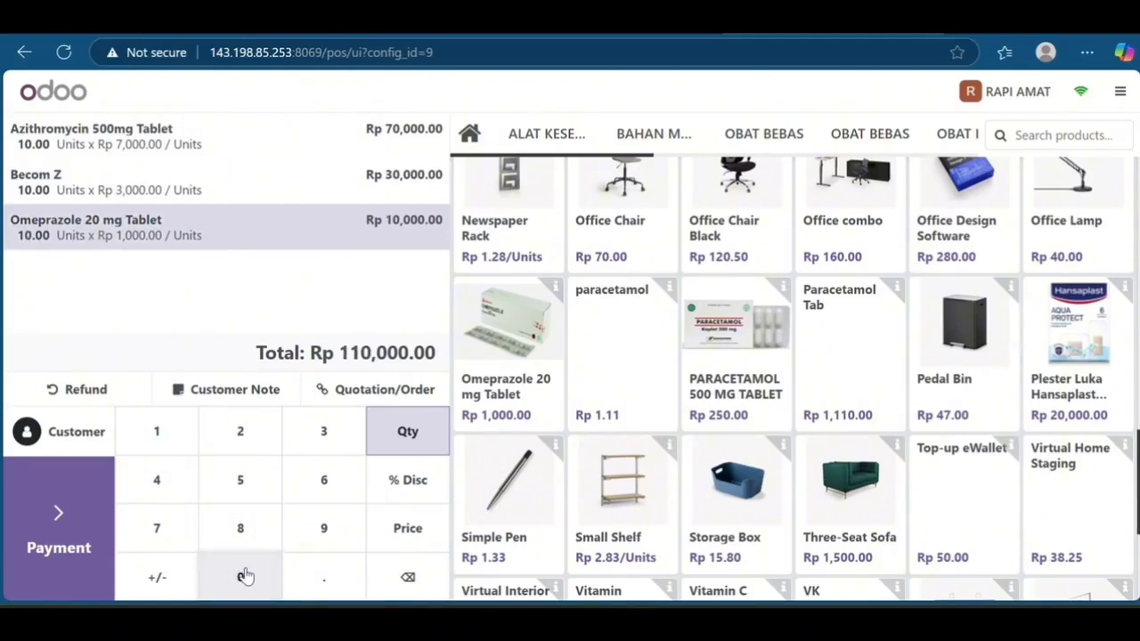
Find the order's customer by name and assign the first matching customer with a street address and phone number.
click(86, 435)
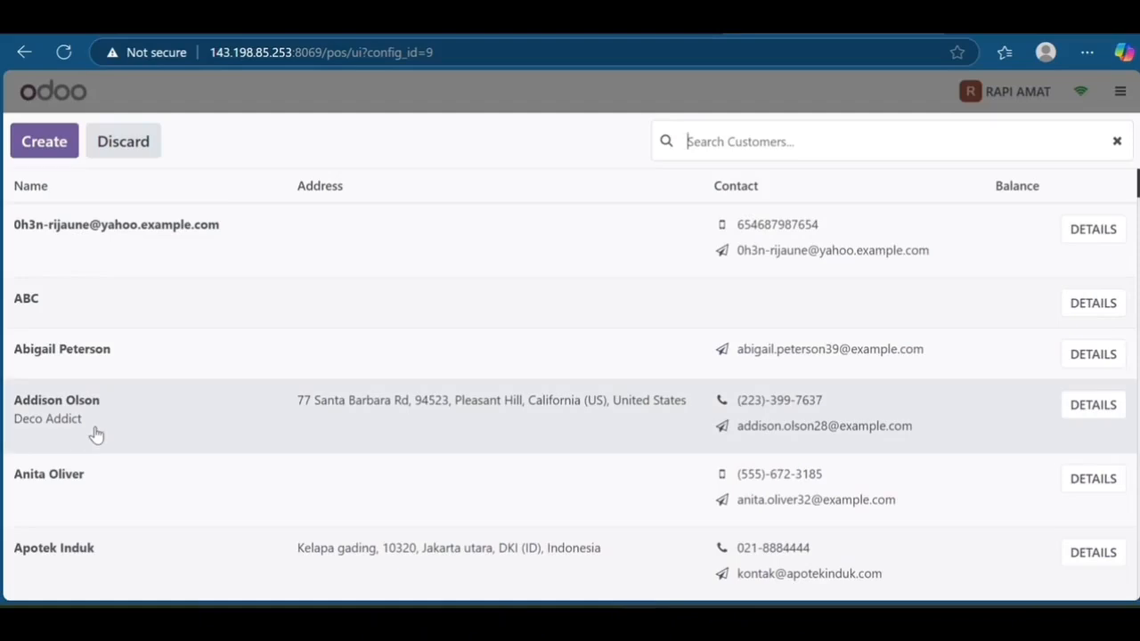
text(mulyono)
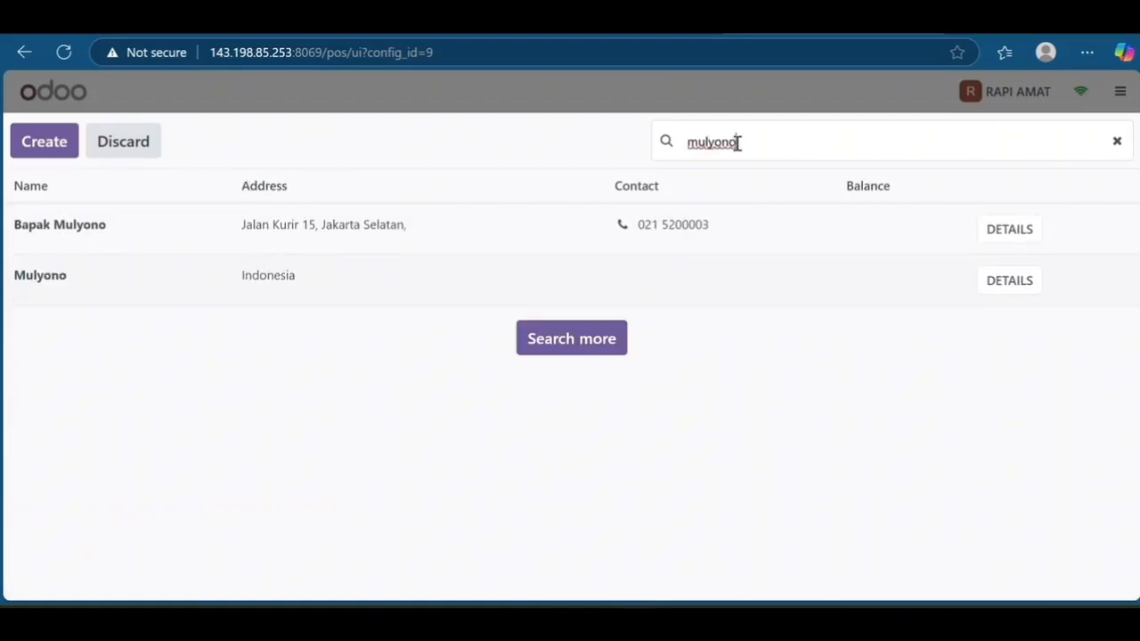
click(516, 229)
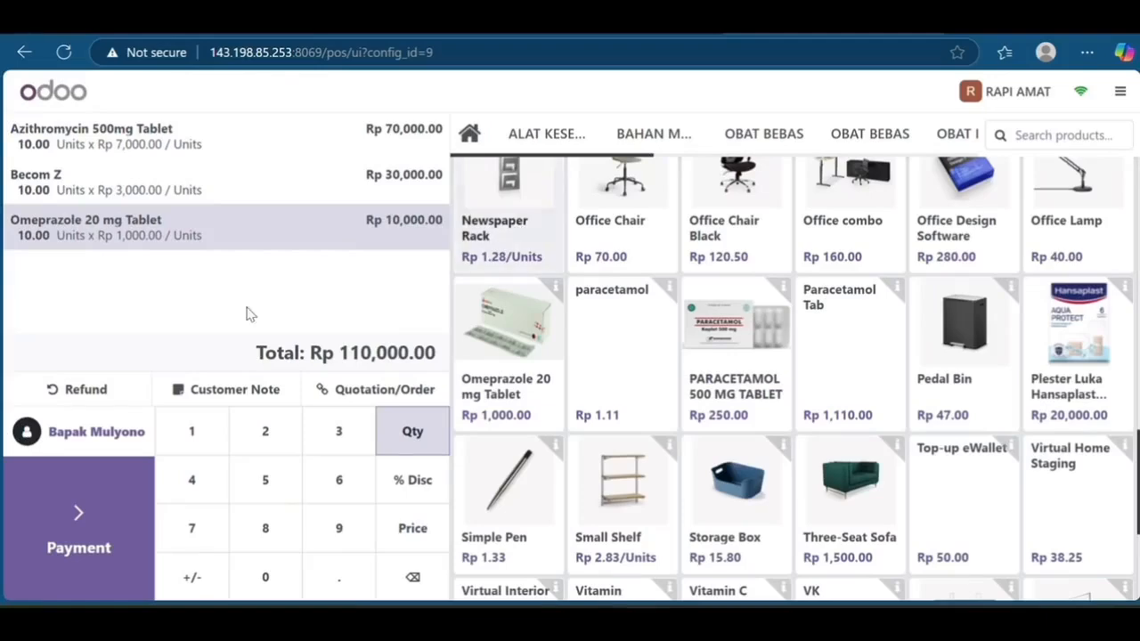
Pay the full three-medicine order using the DEBIT payment method and validate the payment.
click(90, 522)
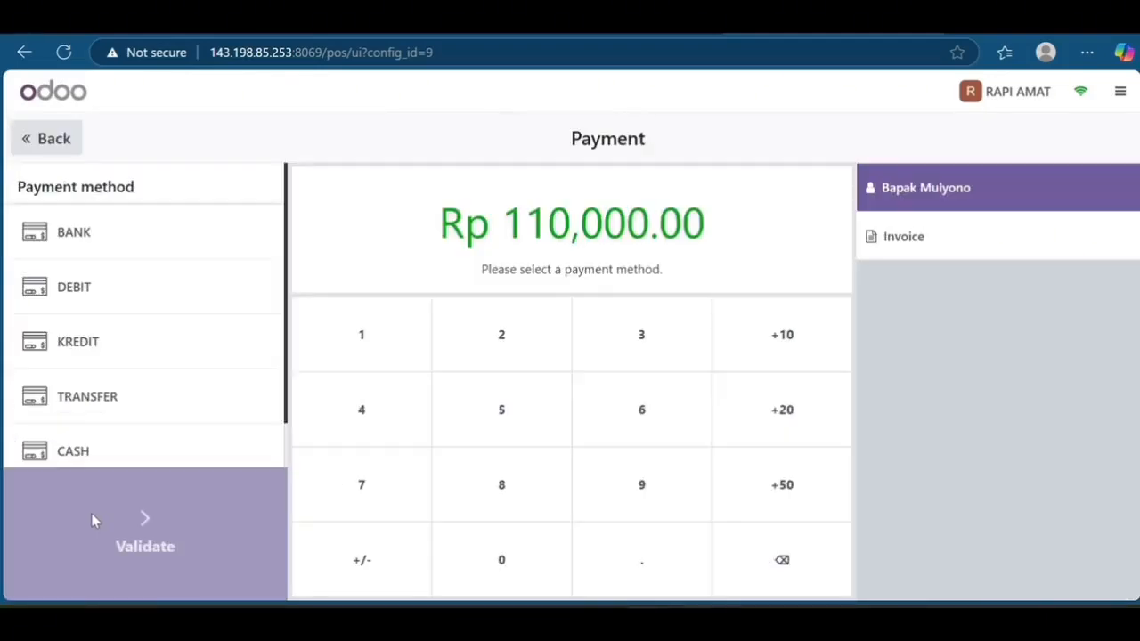
click(127, 294)
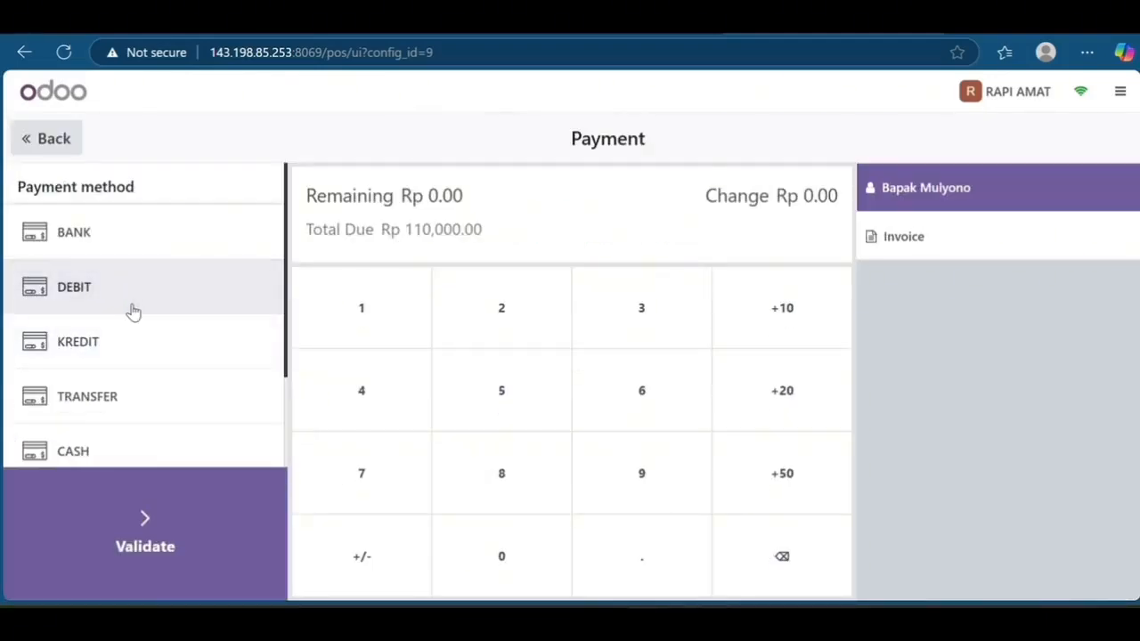
click(152, 518)
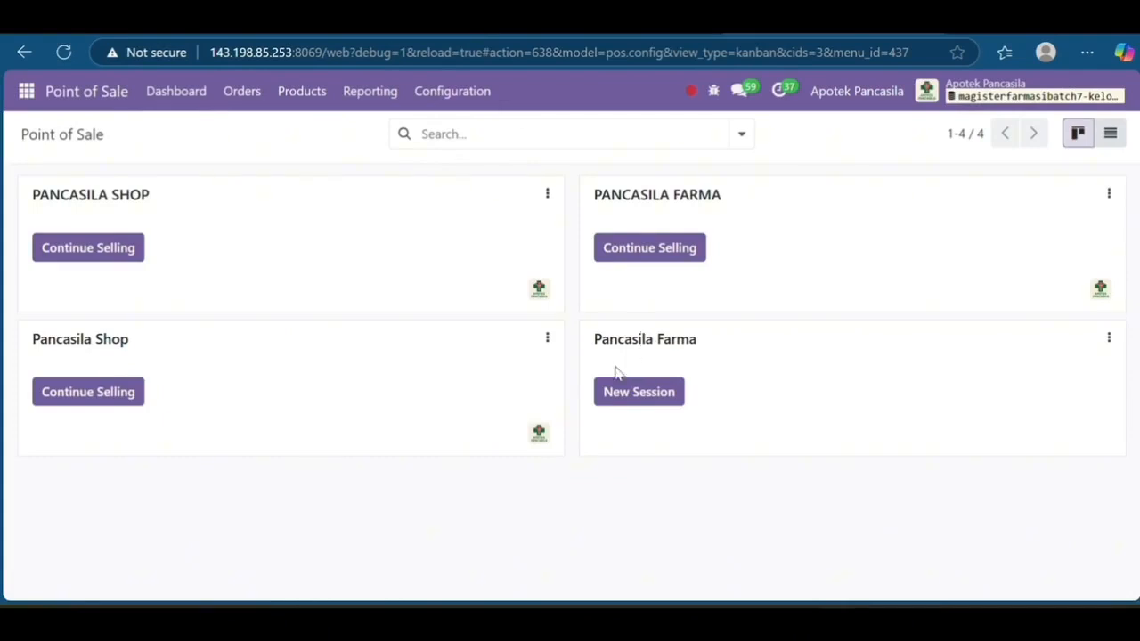
Start a new session for the Pancasila Farma point of sale and log in as the available cashier.
click(645, 397)
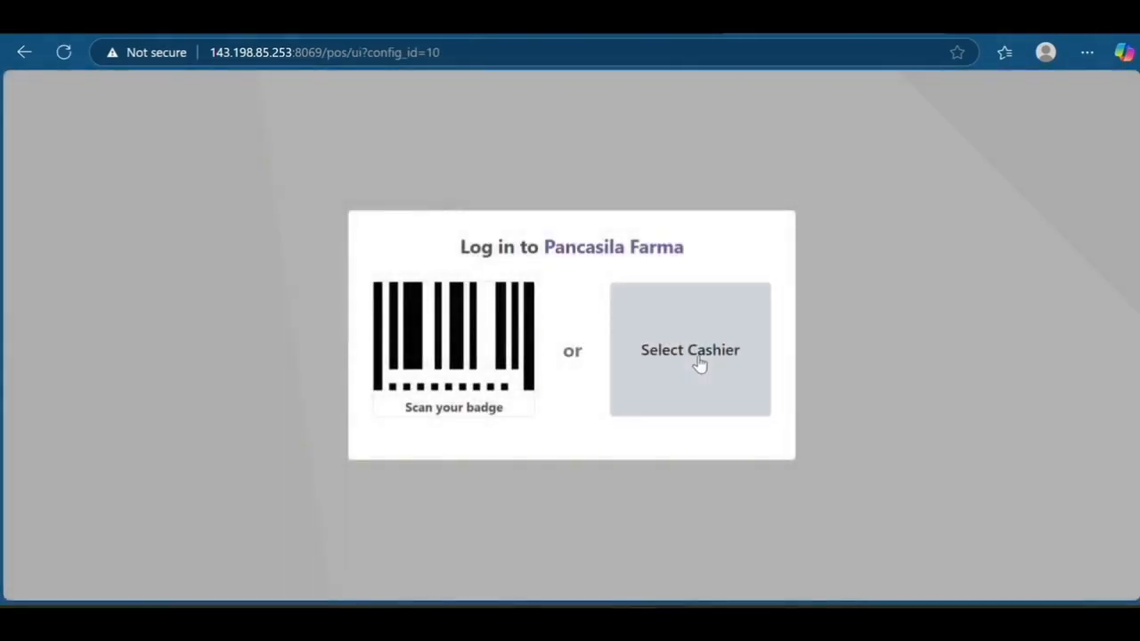
click(699, 363)
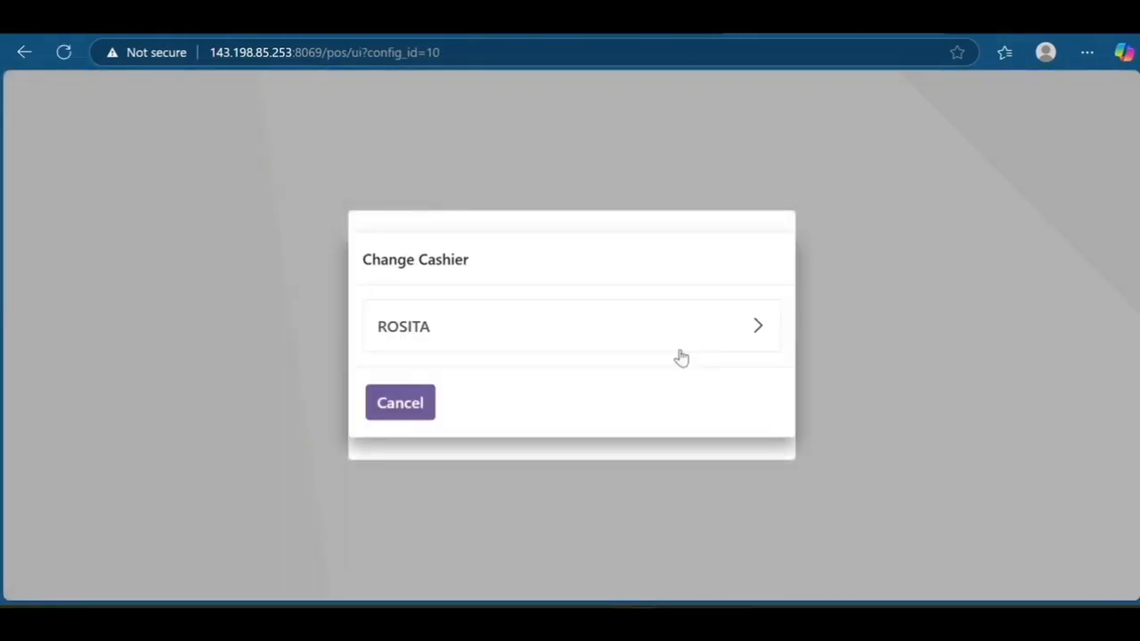
click(644, 333)
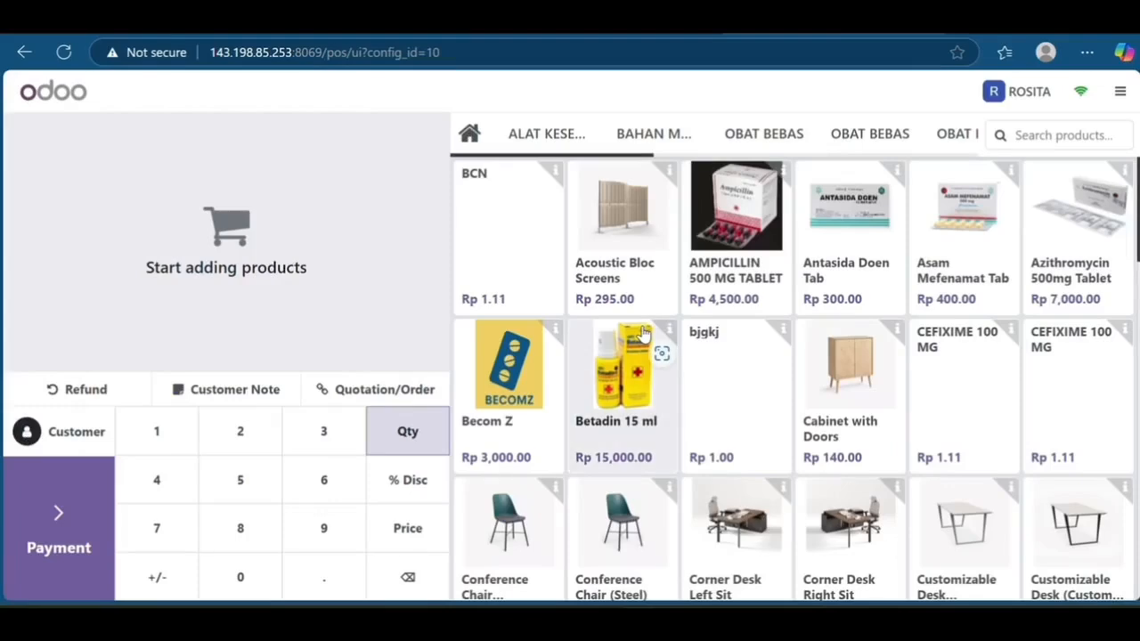
Add one each of AMPICILLIN 500 MG TABLET, Antasida Doen Tab, Asam Mefenamat Tab and PARACETAMOL 500 MG TABLET to the order.
click(746, 233)
click(850, 239)
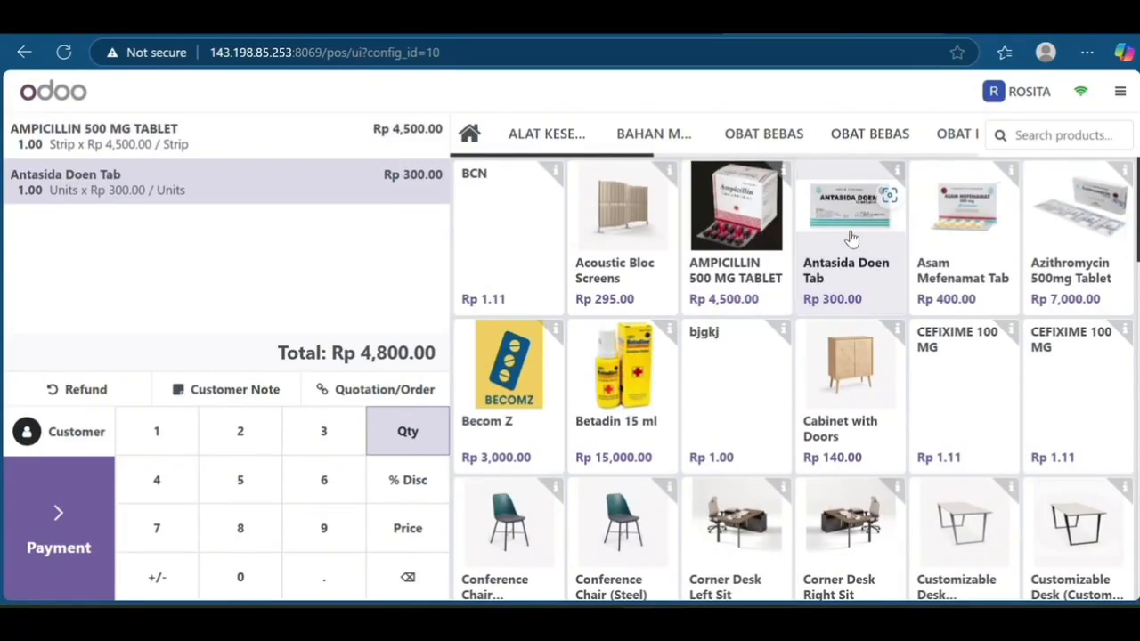
click(947, 230)
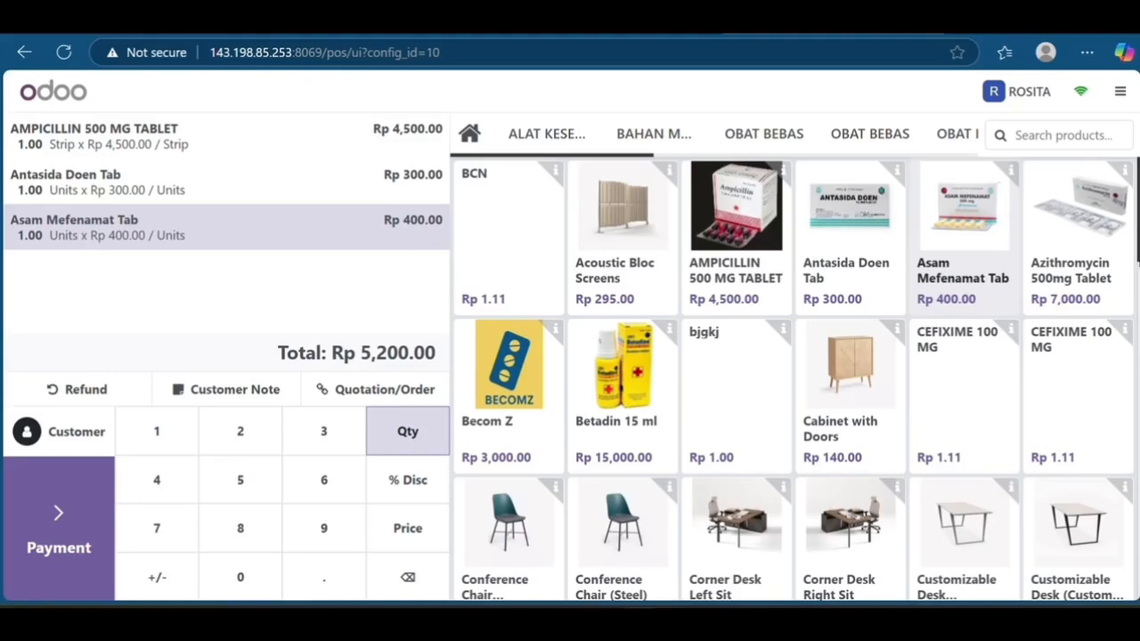
scroll(1130, 372, down, 10)
click(735, 401)
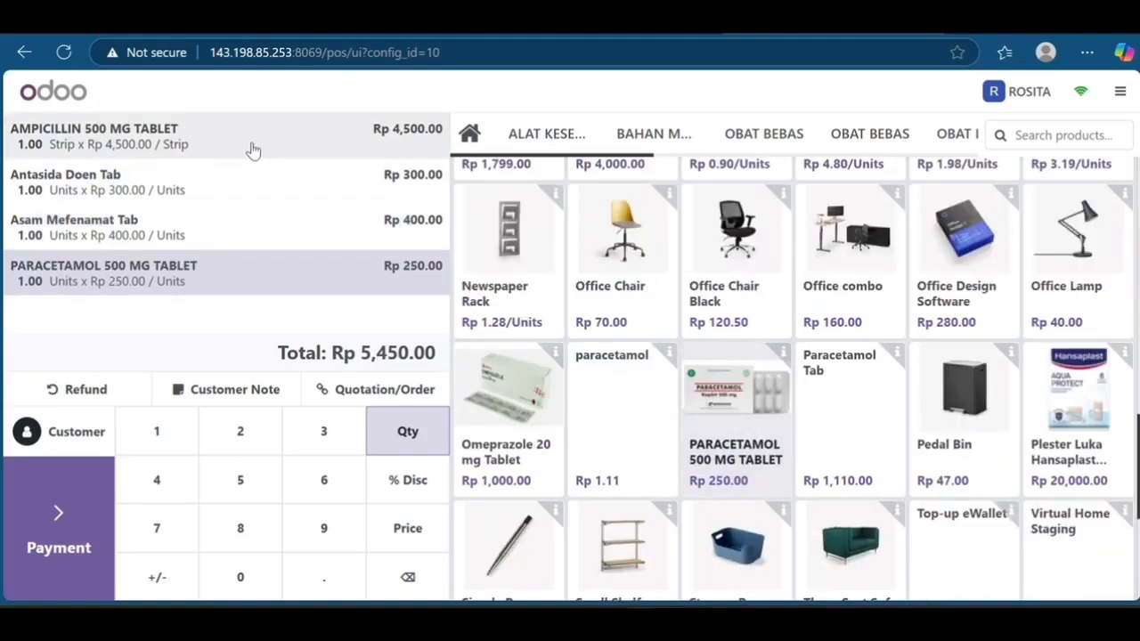
Set the AMPICILLIN 500 MG TABLET quantity to 100 strips and the Antasida Doen Tab quantity to 100 units.
click(247, 161)
click(174, 449)
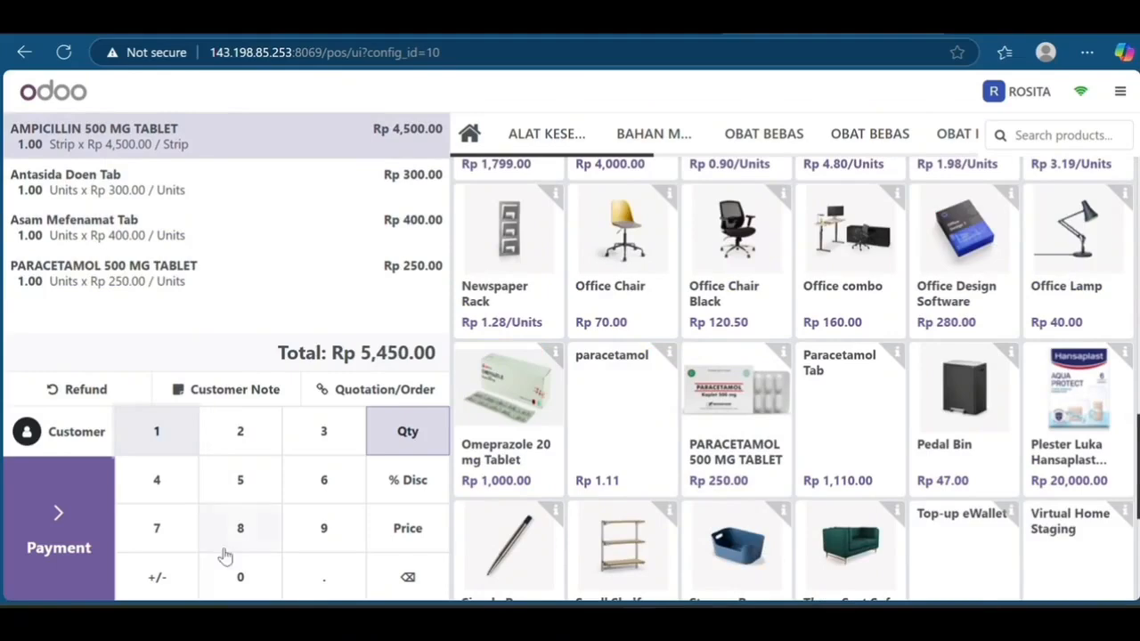
click(234, 578)
click(234, 578)
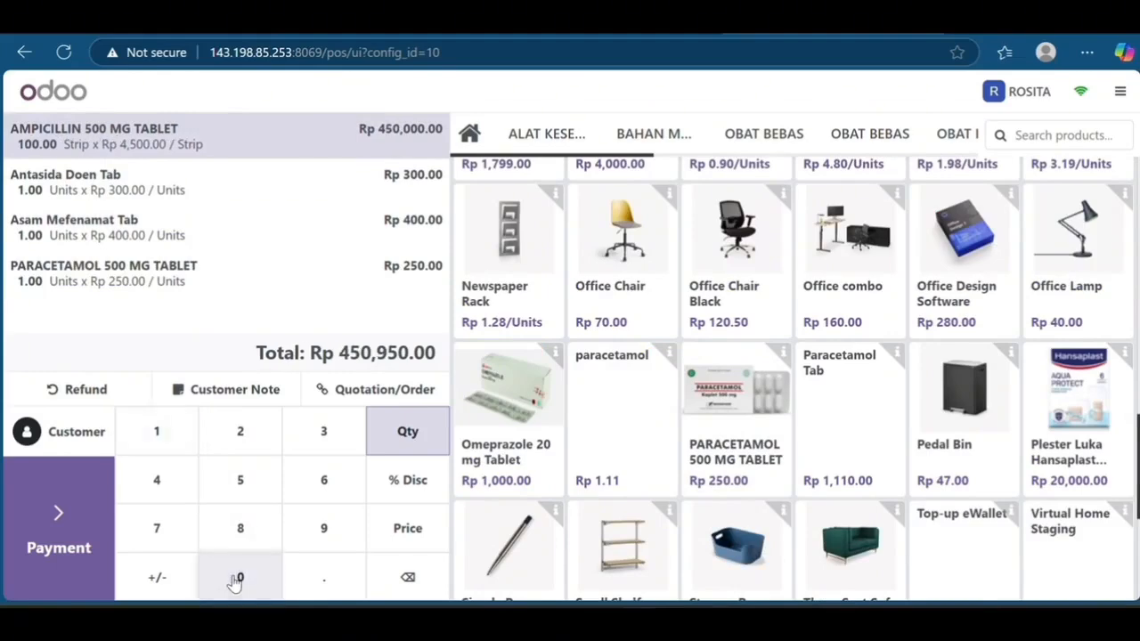
click(235, 201)
click(166, 440)
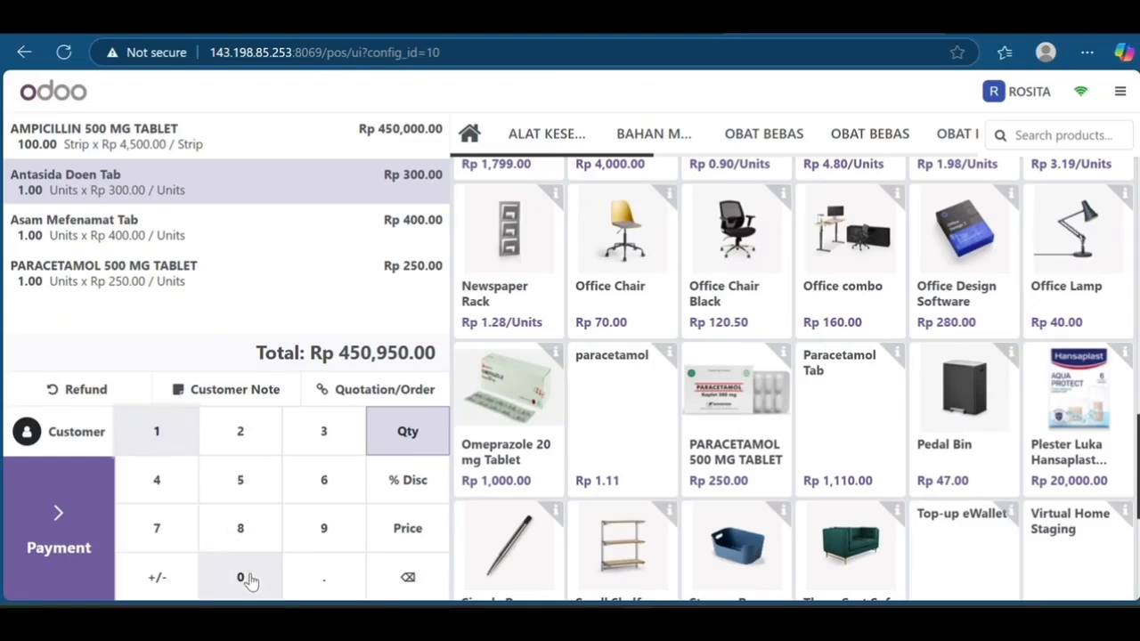
click(239, 577)
click(239, 577)
Set the Asam Mefenamat Tab and PARACETAMOL 500 MG TABLET quantities to 100 units each.
click(254, 241)
click(165, 441)
click(237, 579)
click(237, 579)
click(247, 270)
click(164, 441)
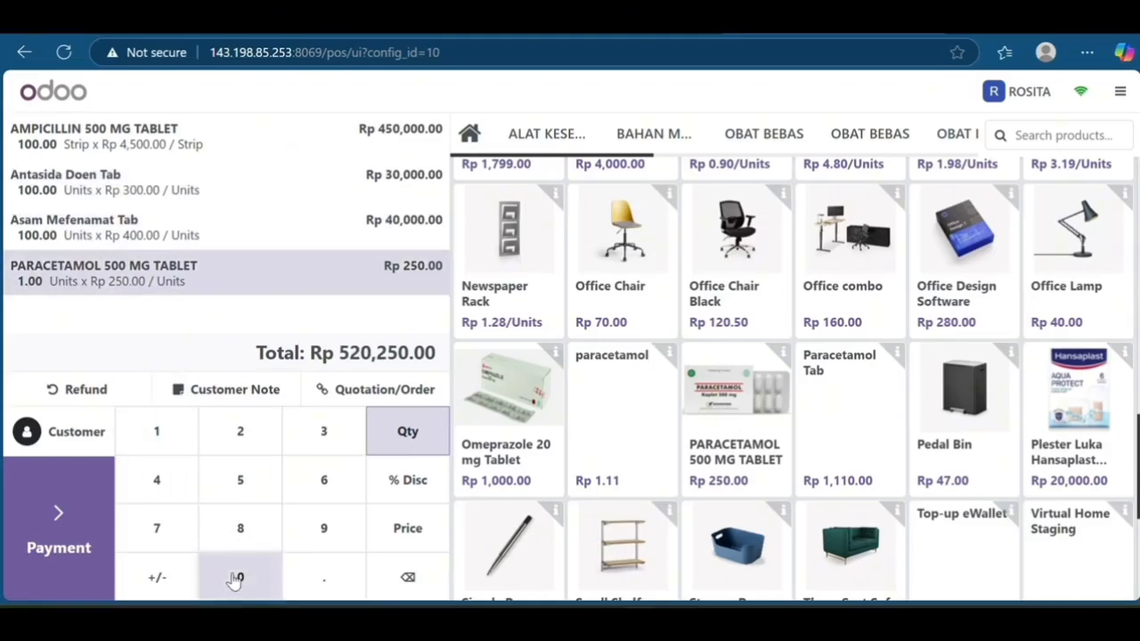
click(237, 579)
click(237, 579)
Search the customers for "apotek" and assign Apotek Induk to the order.
click(77, 446)
click(715, 148)
text(apotek)
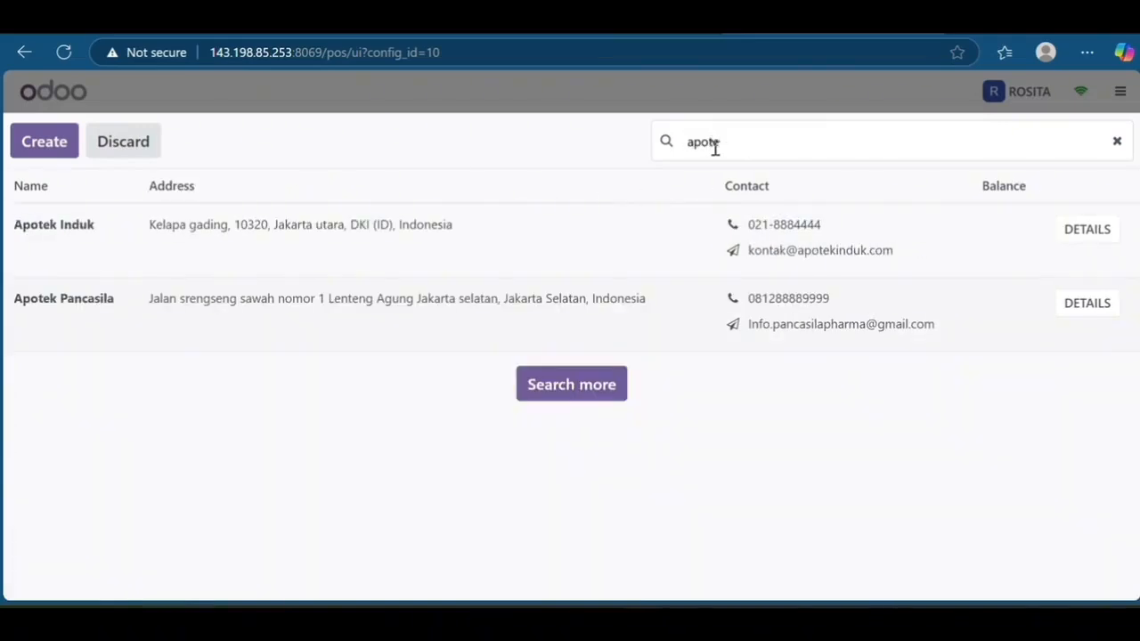
click(570, 237)
Pay the Apotek Induk order in full and validate the payment.
click(85, 541)
click(178, 522)
click(712, 347)
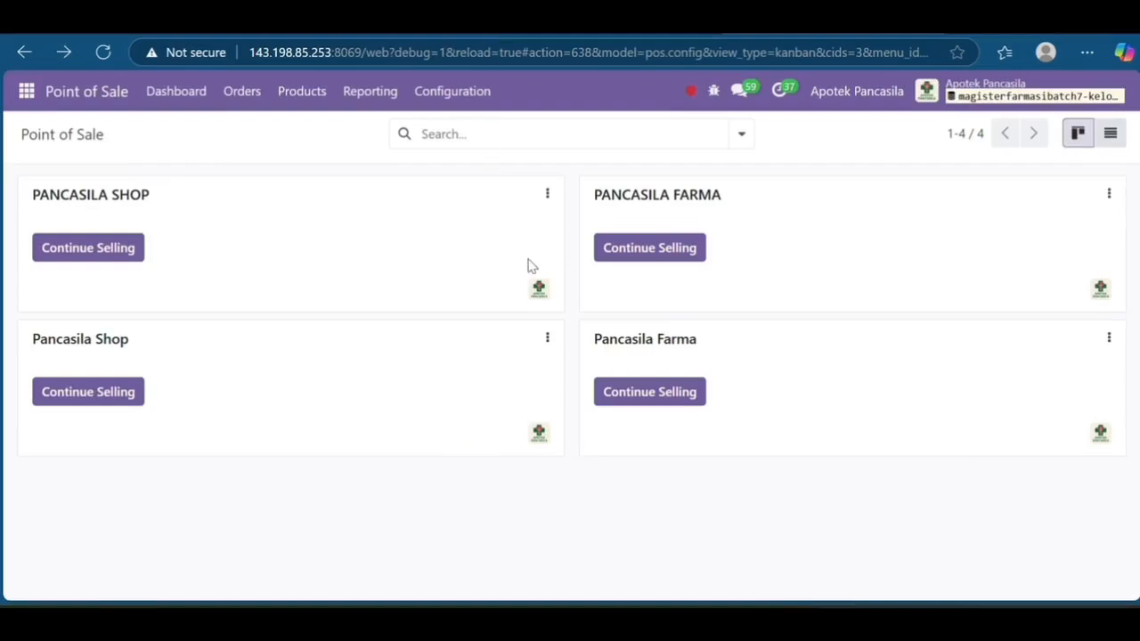
Open the point of sale orders list and examine the product lines and totals of order Pancasila Shop/0002.
click(253, 103)
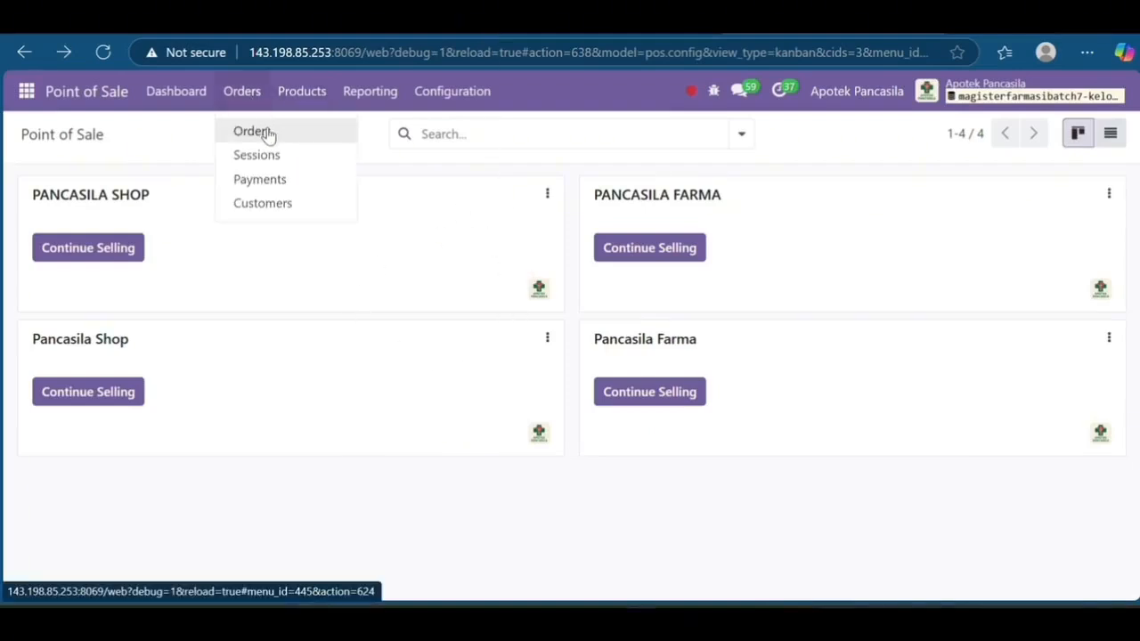
click(267, 132)
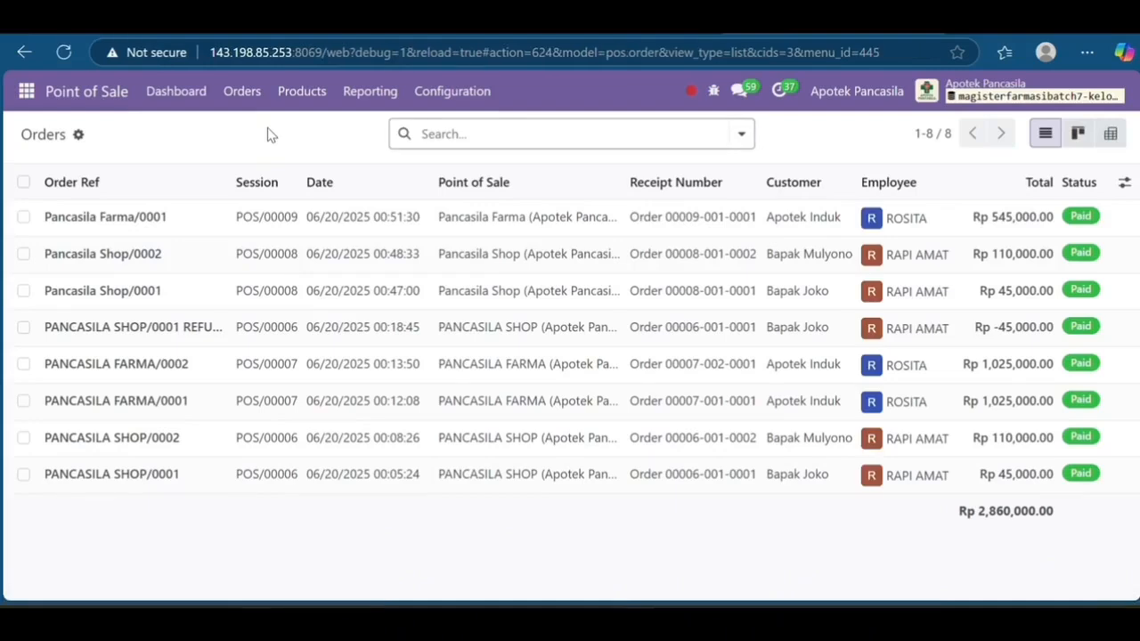
click(380, 296)
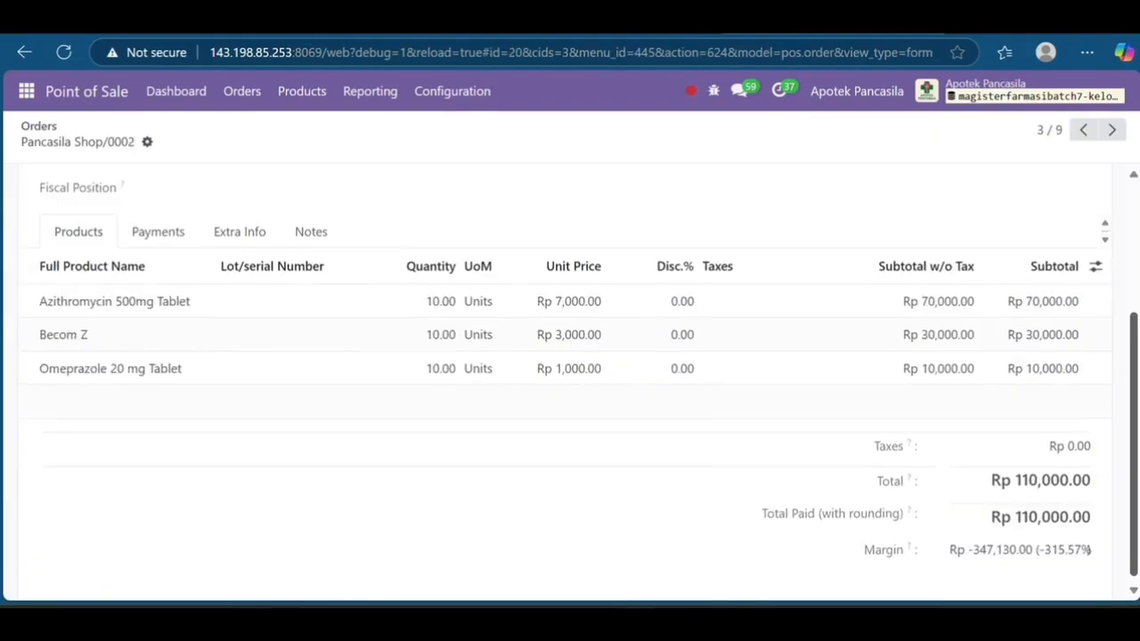
scroll(570, 356, up, 3)
Return to the orders list and examine the product lines and totals of order Pancasila Farma/0001.
click(241, 91)
click(267, 133)
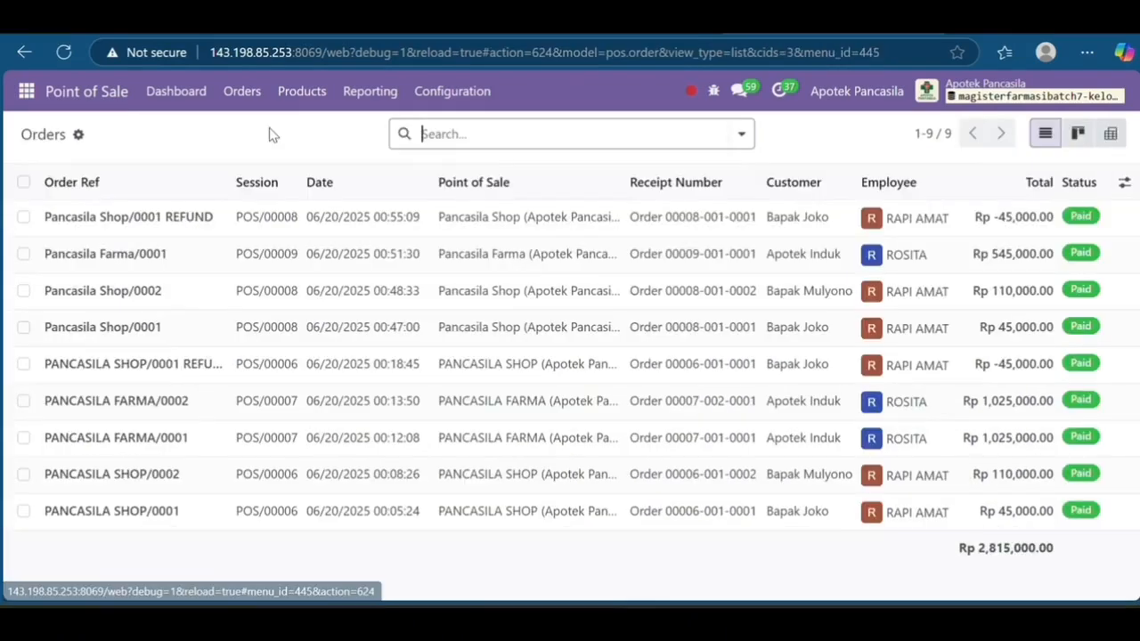
click(273, 253)
scroll(1135, 355, down, 1)
scroll(1135, 355, down, 2)
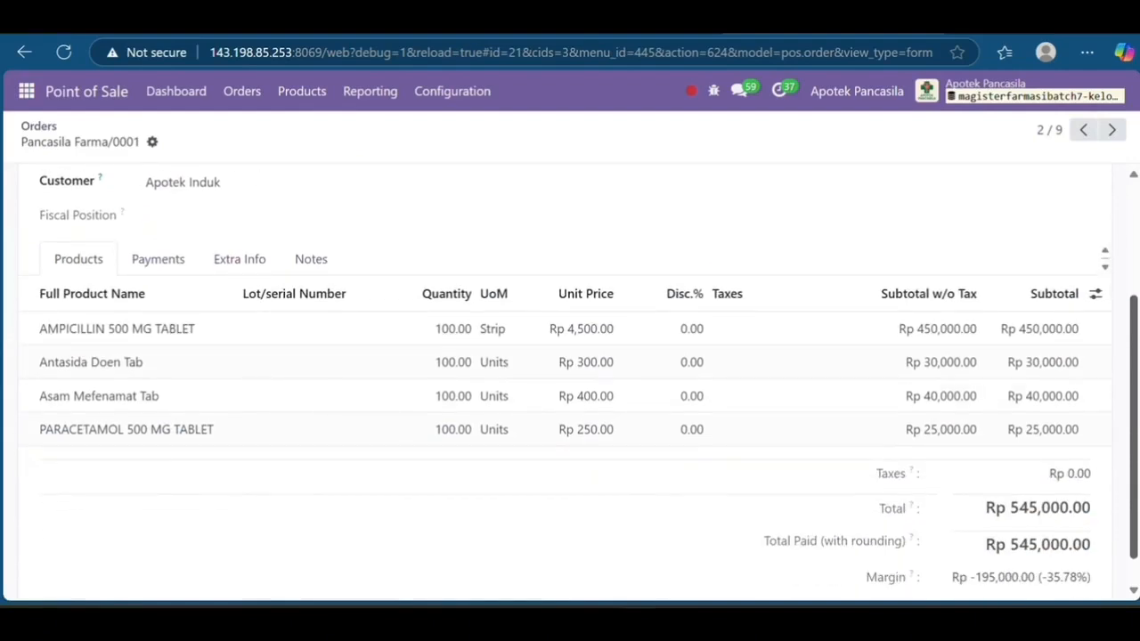
scroll(759, 163, up, 3)
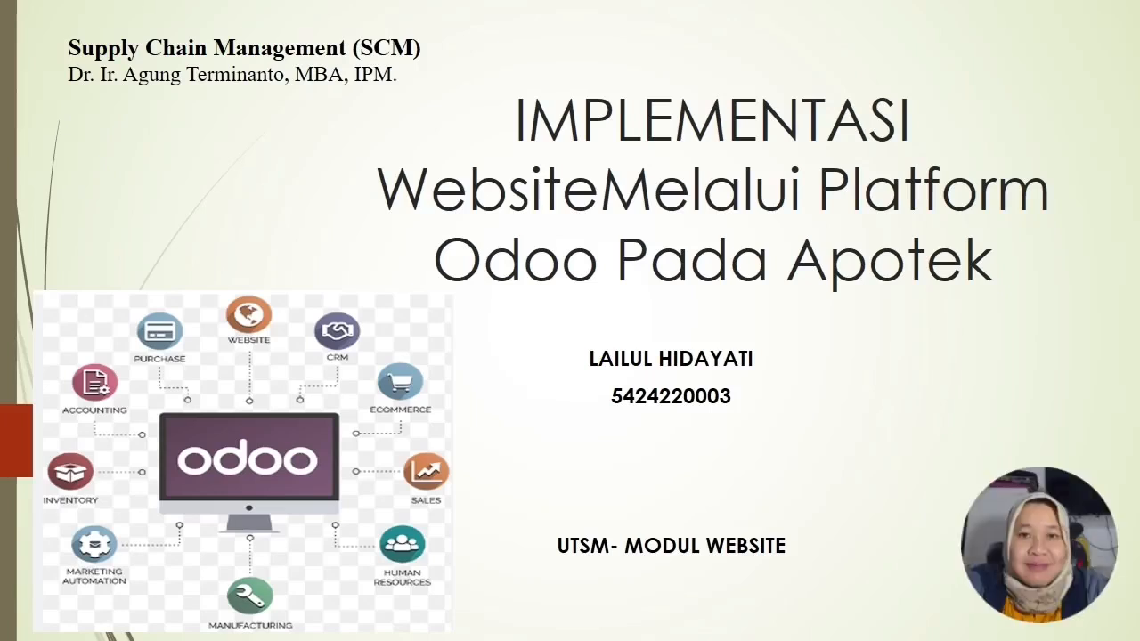
key(Right)
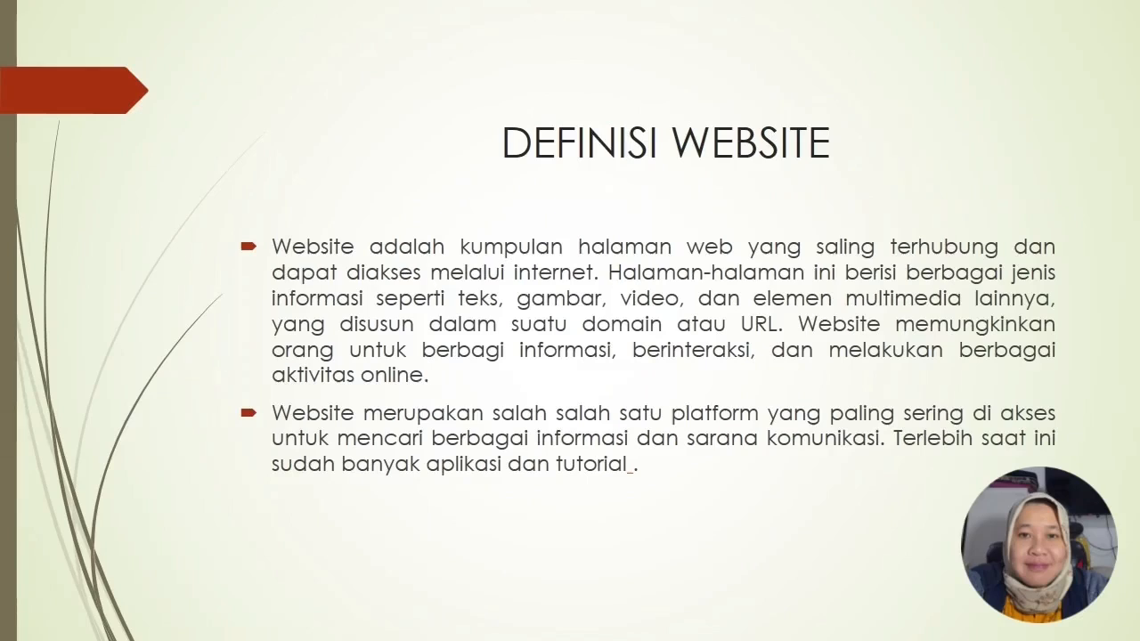
key(Right)
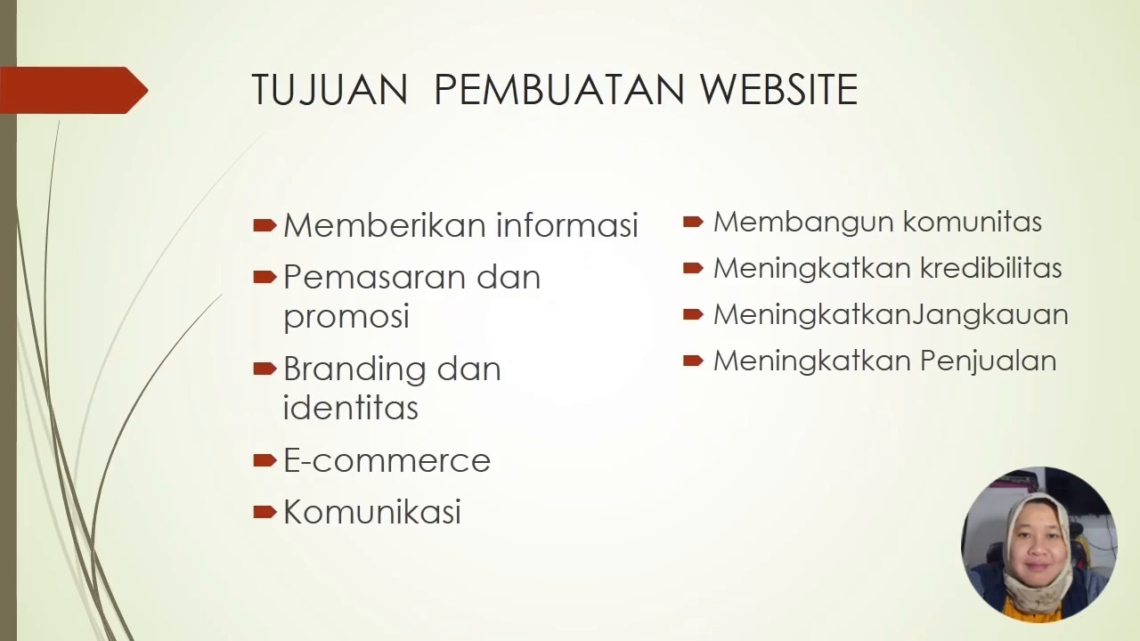
key(Right)
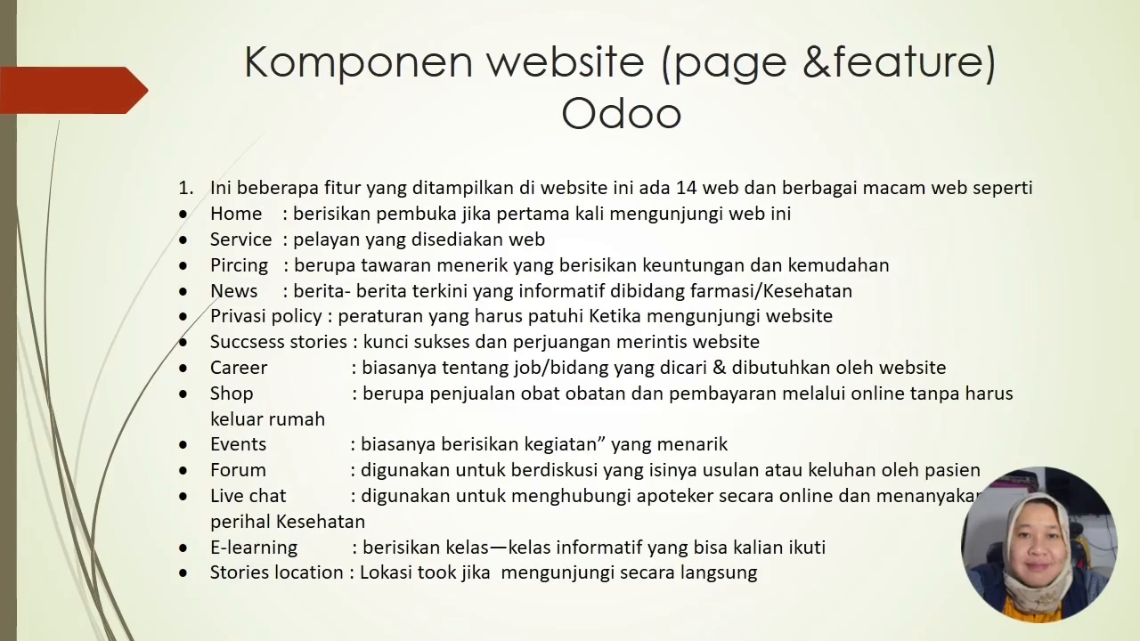
key(Right)
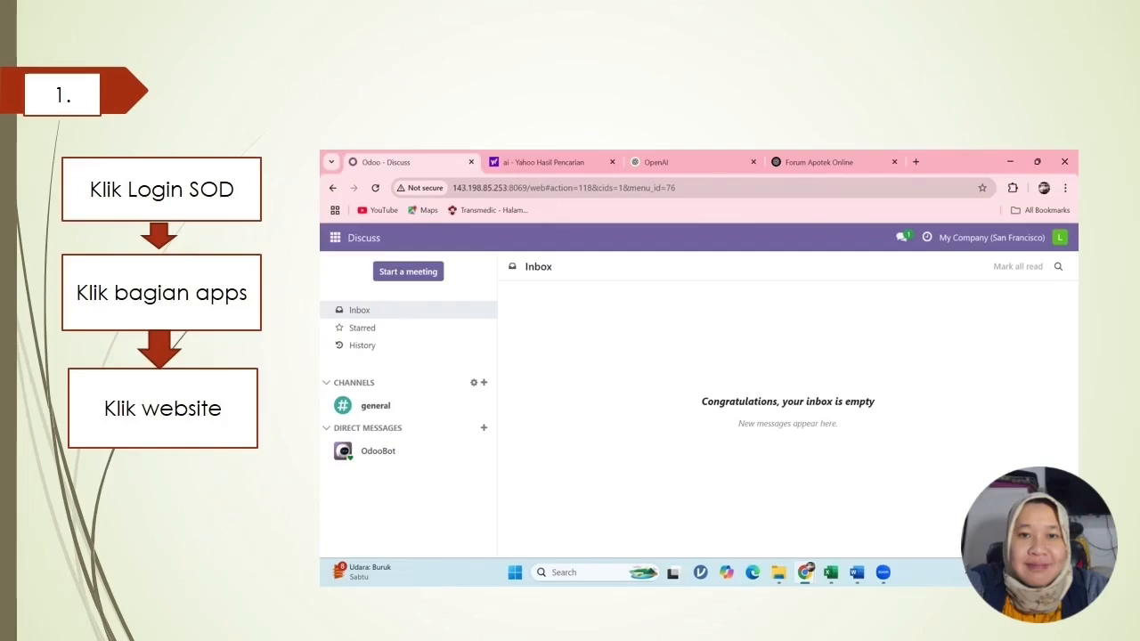
key(Right)
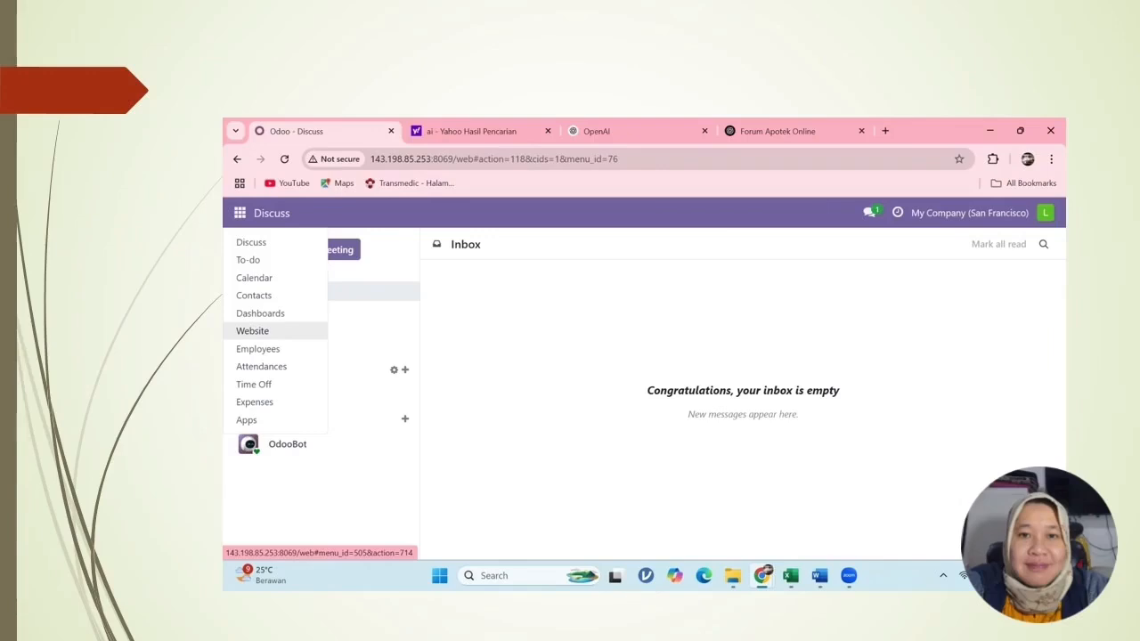
key(Right)
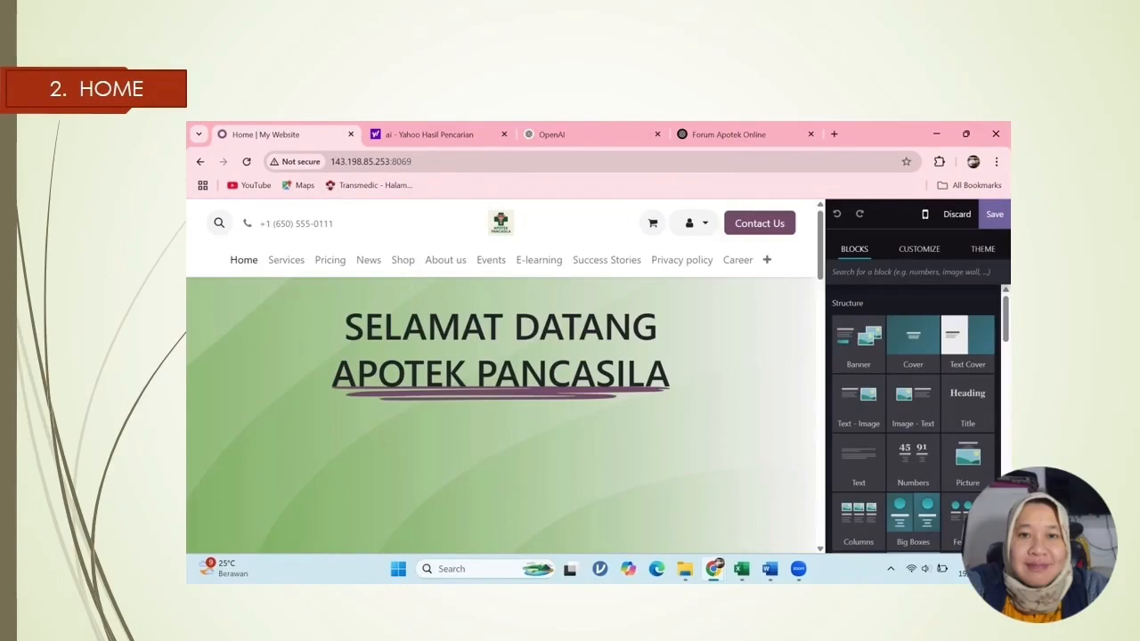
key(Right)
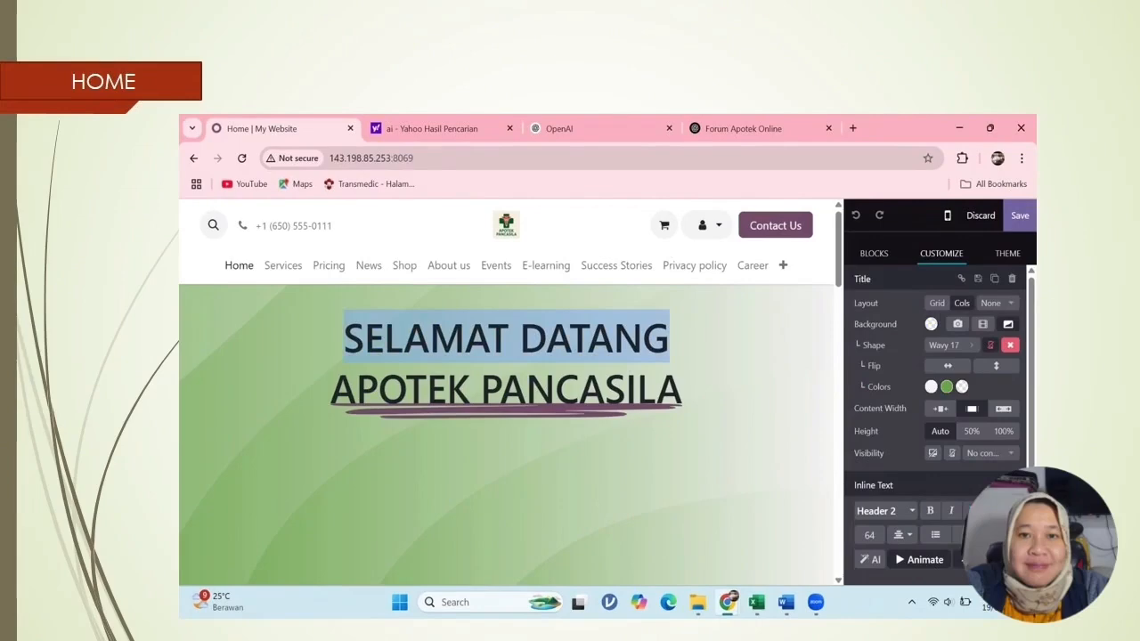
key(Right)
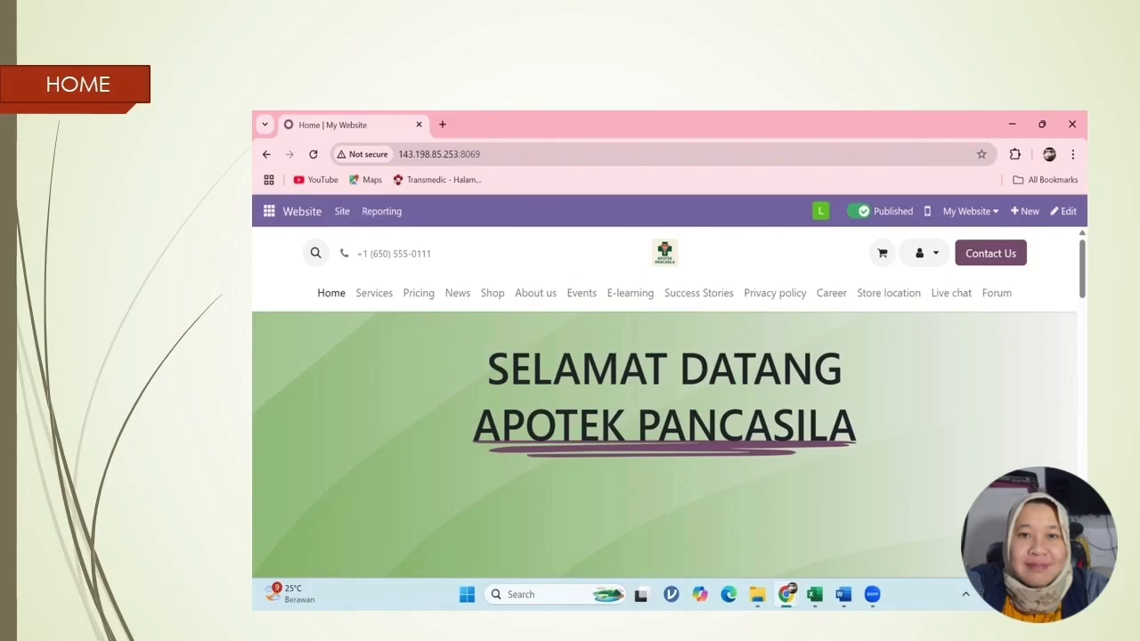
key(Right)
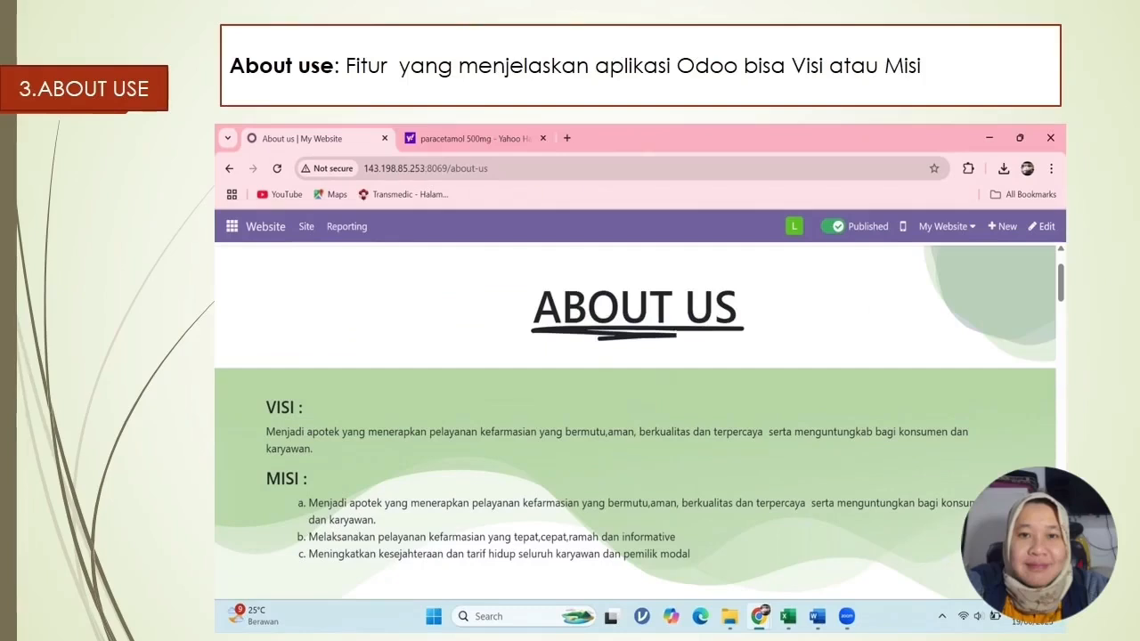
key(Right)
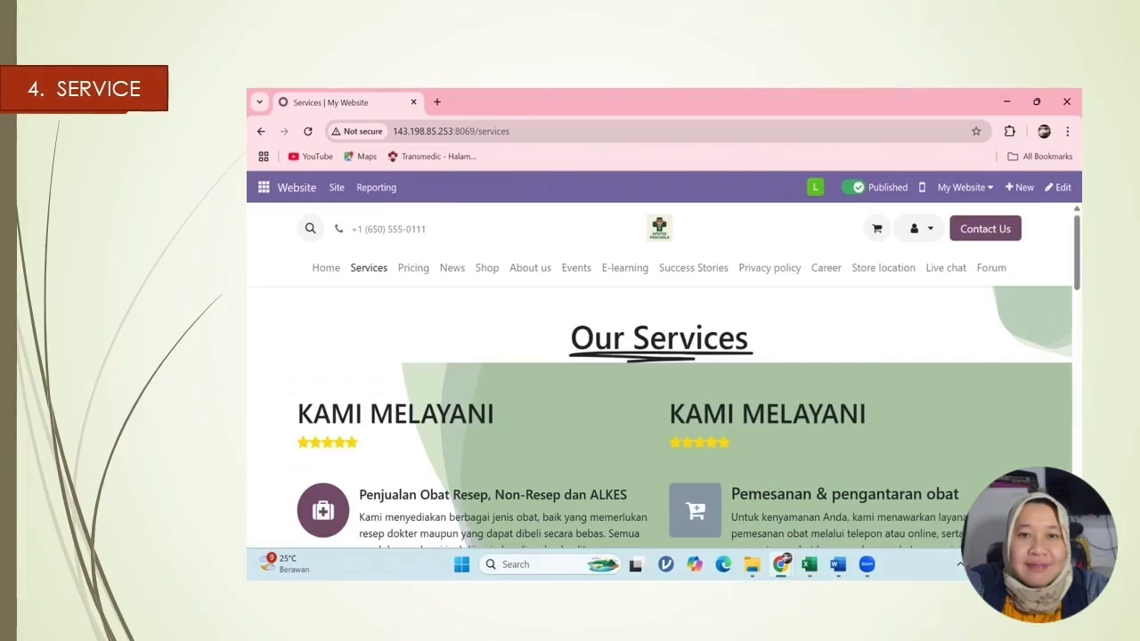
key(Right)
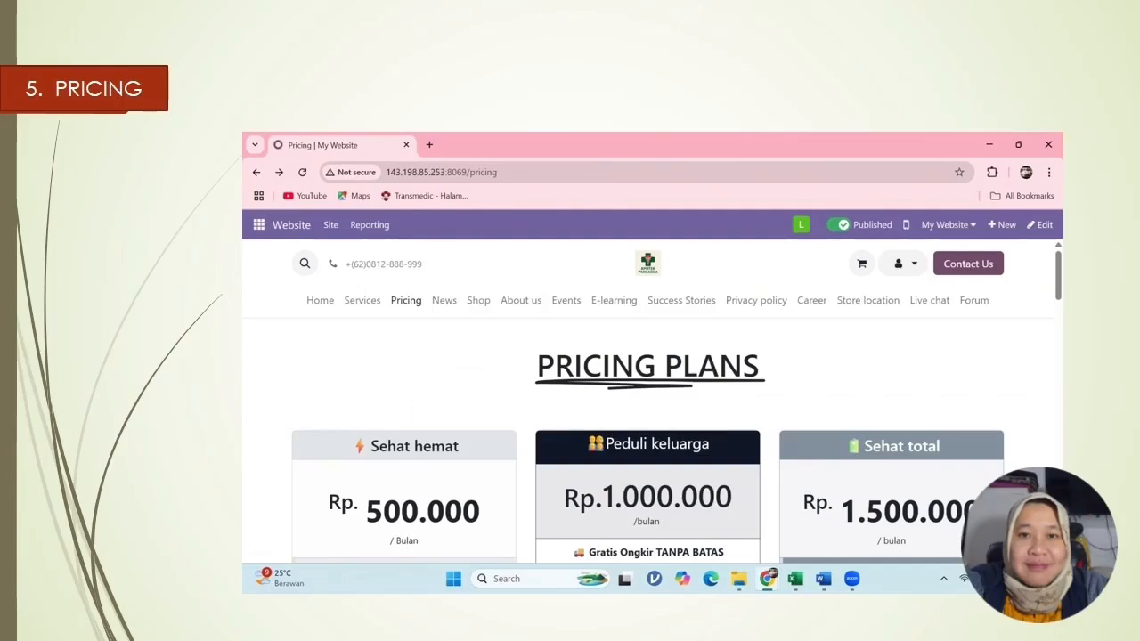
key(Right)
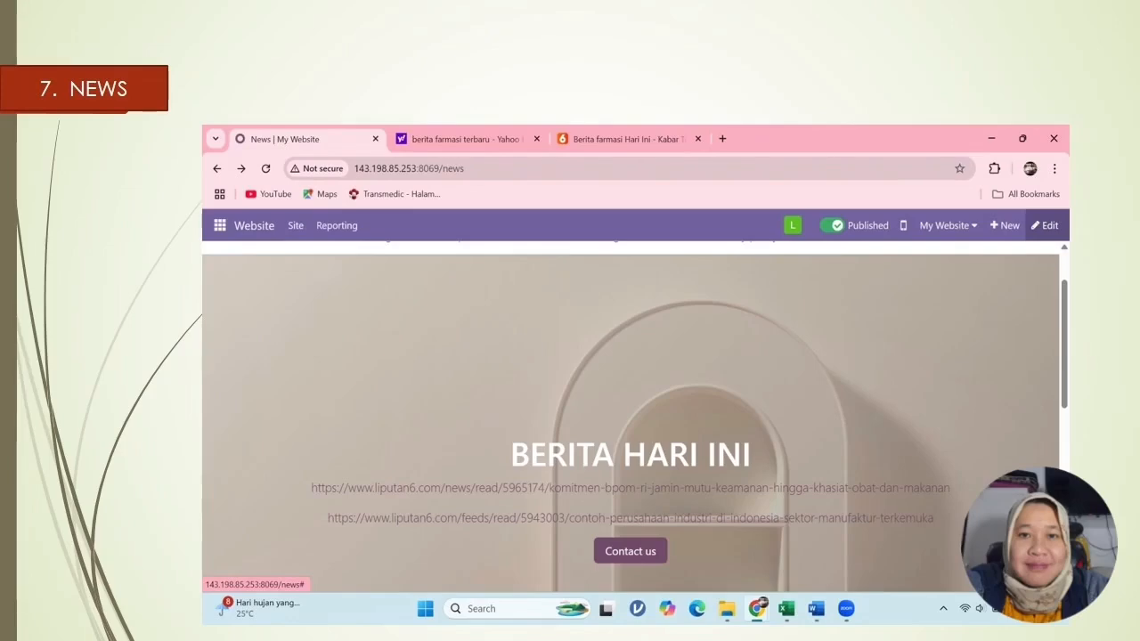
key(Right)
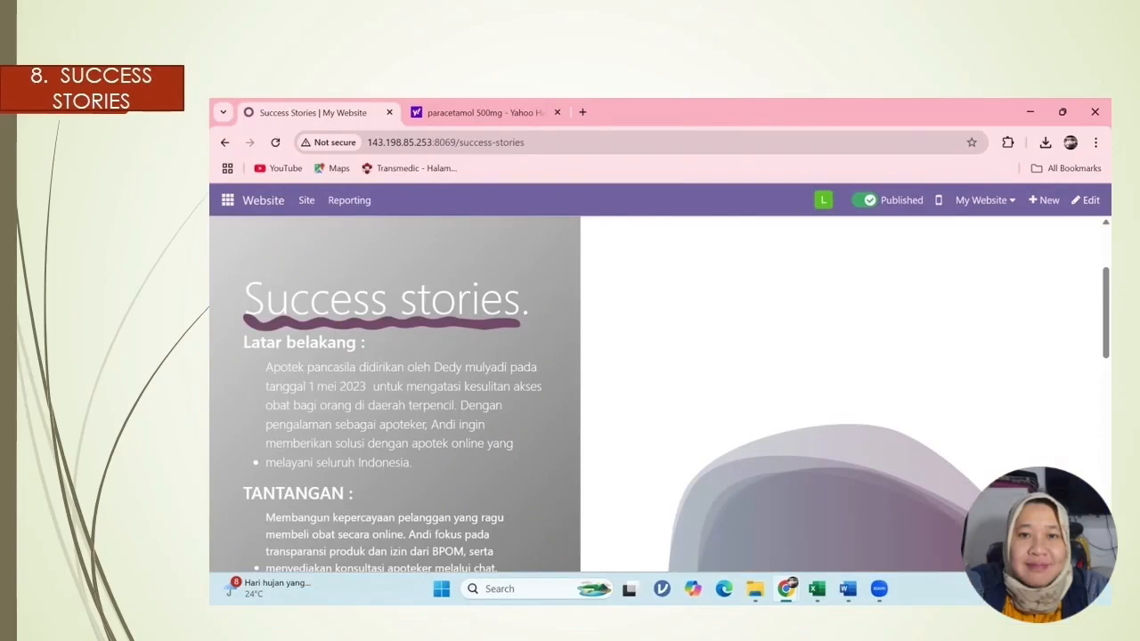
key(Right)
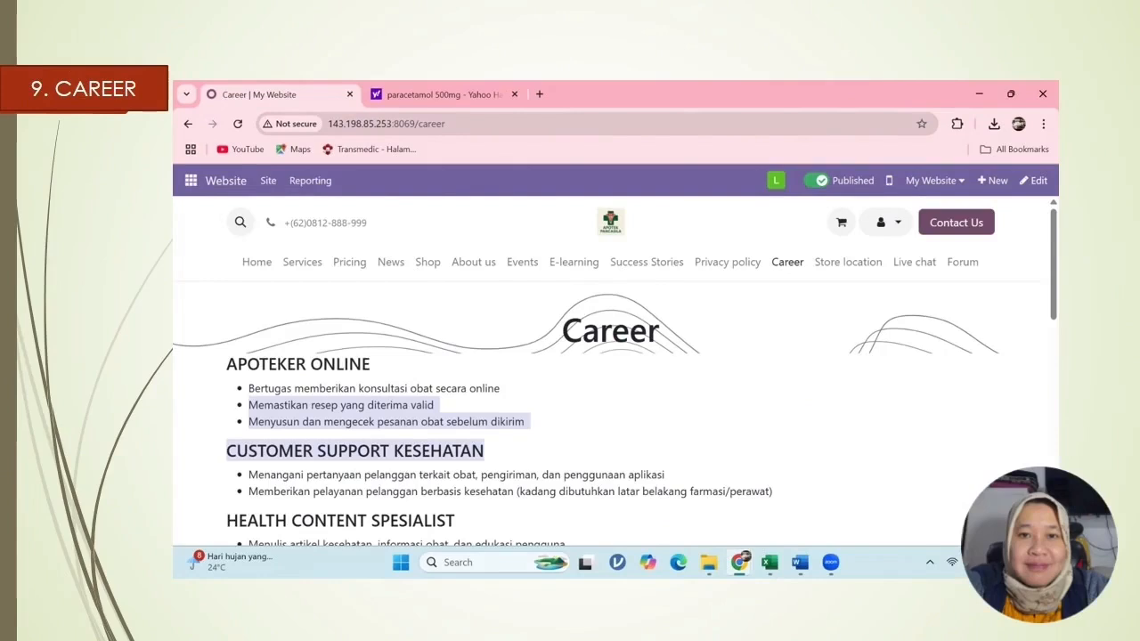
key(Right)
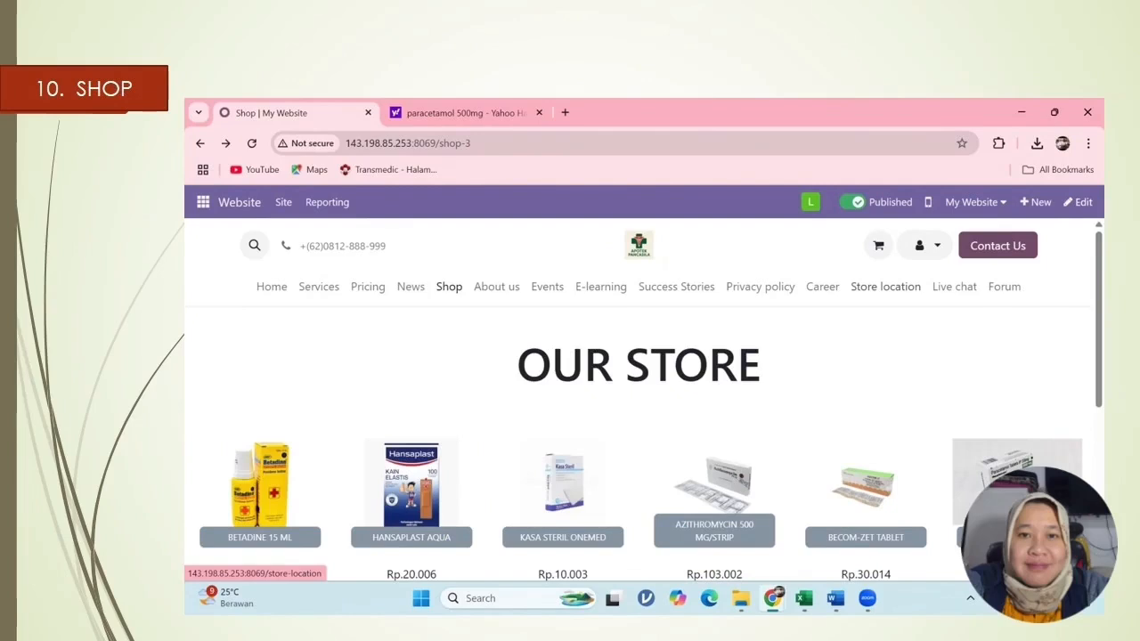
key(Right)
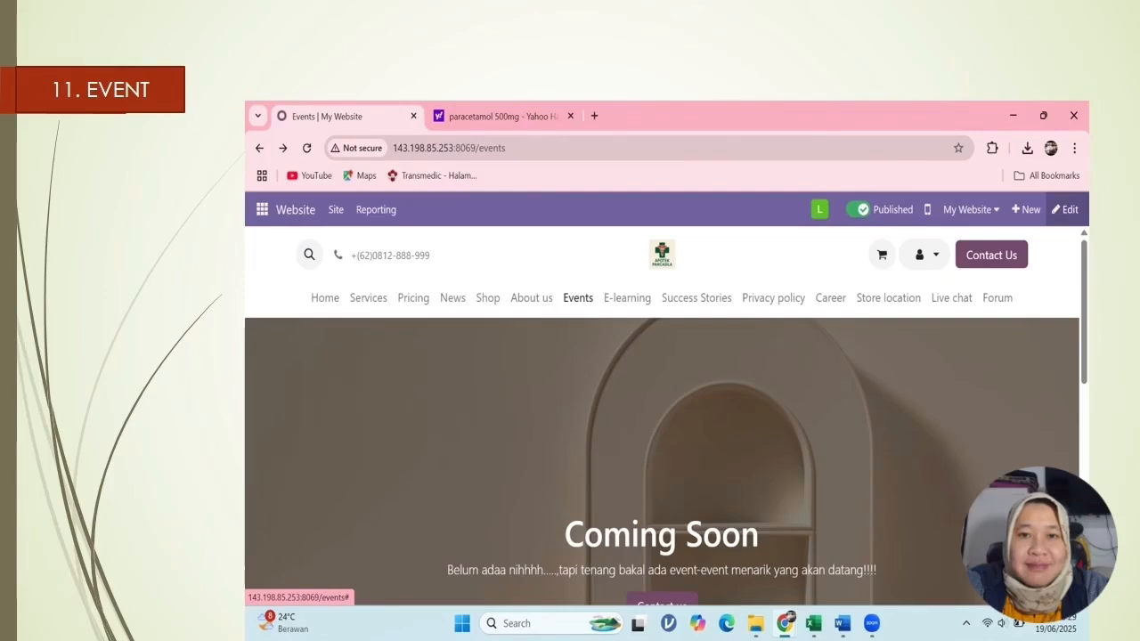
key(Right)
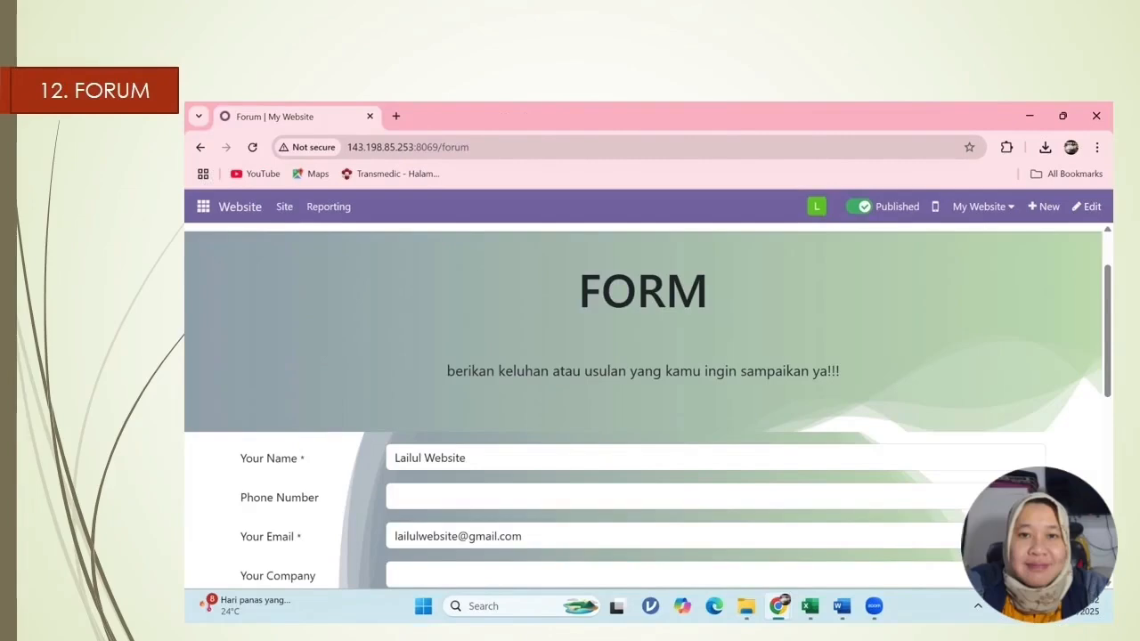
key(Right)
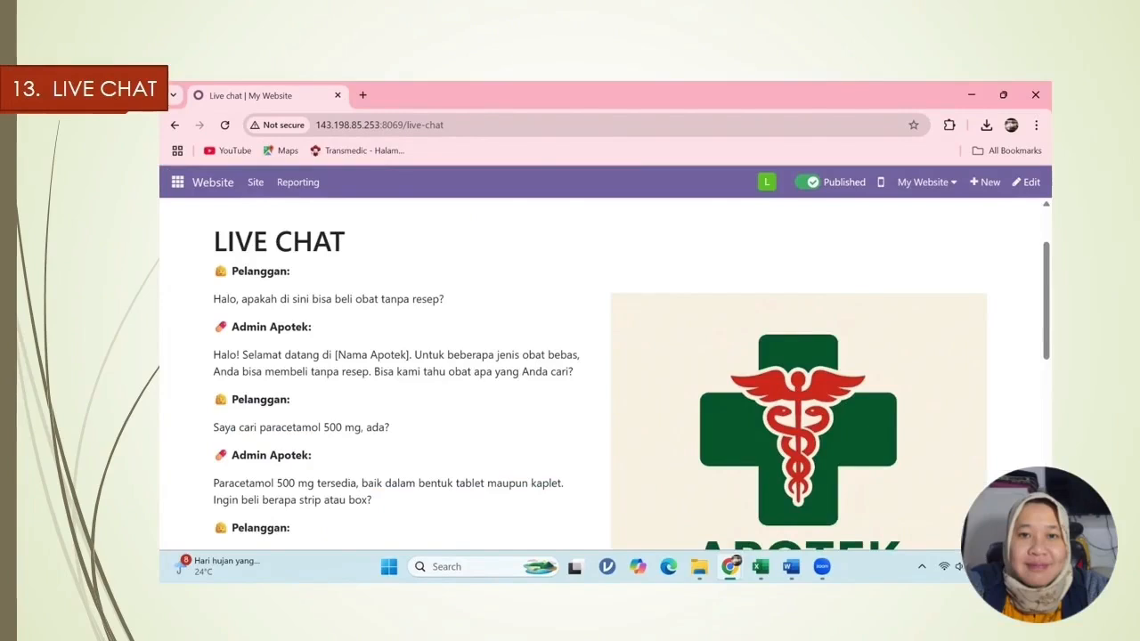
key(Right)
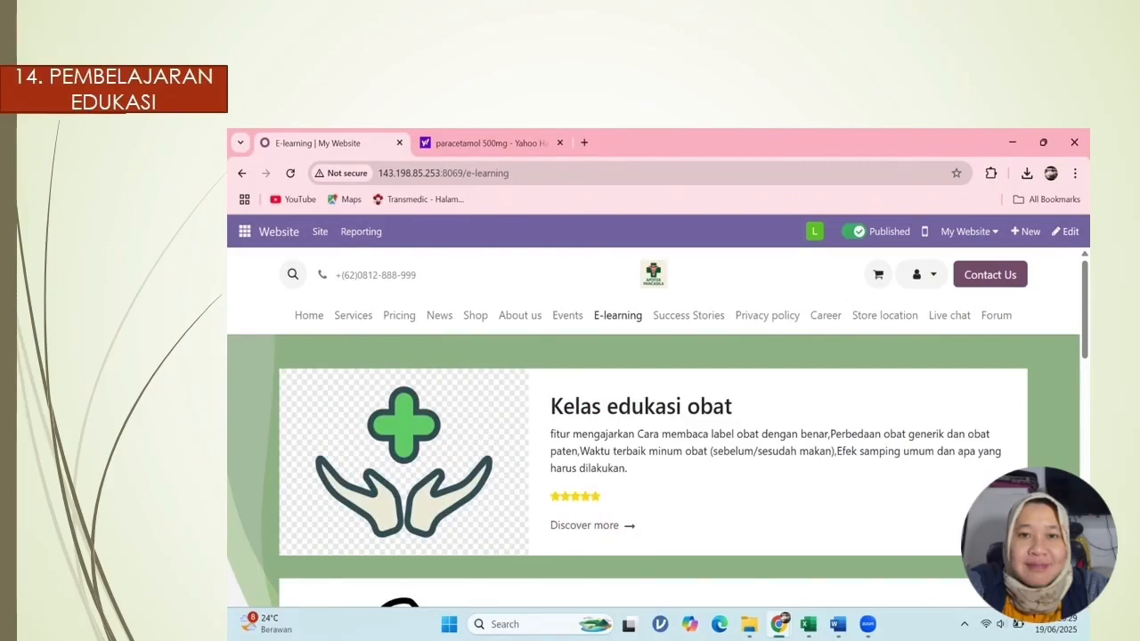
key(Right)
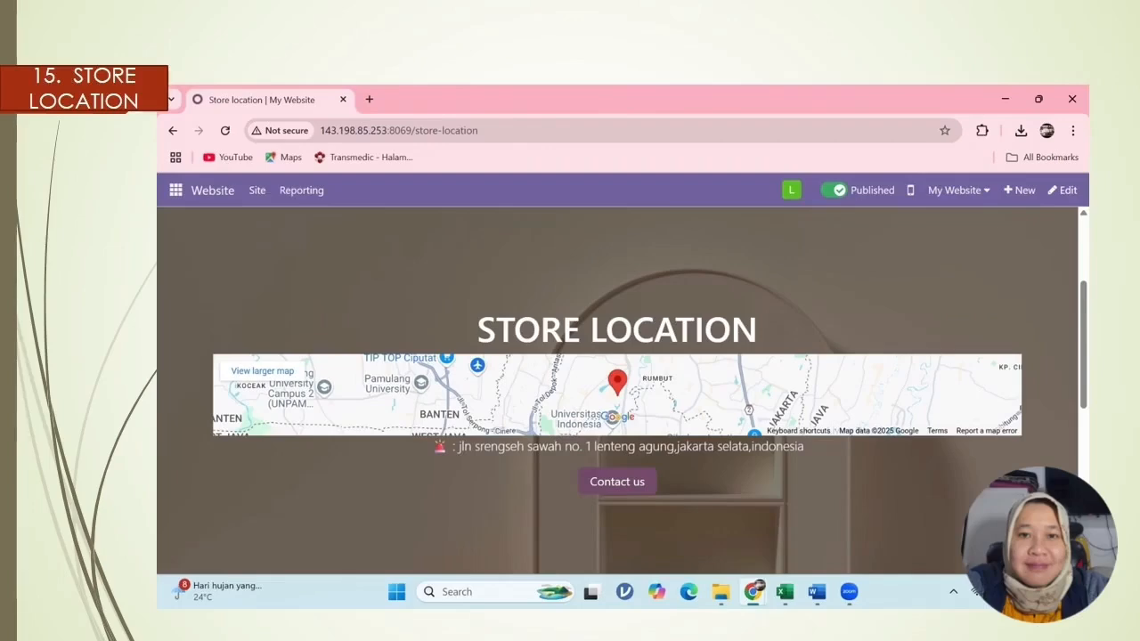
key(Right)
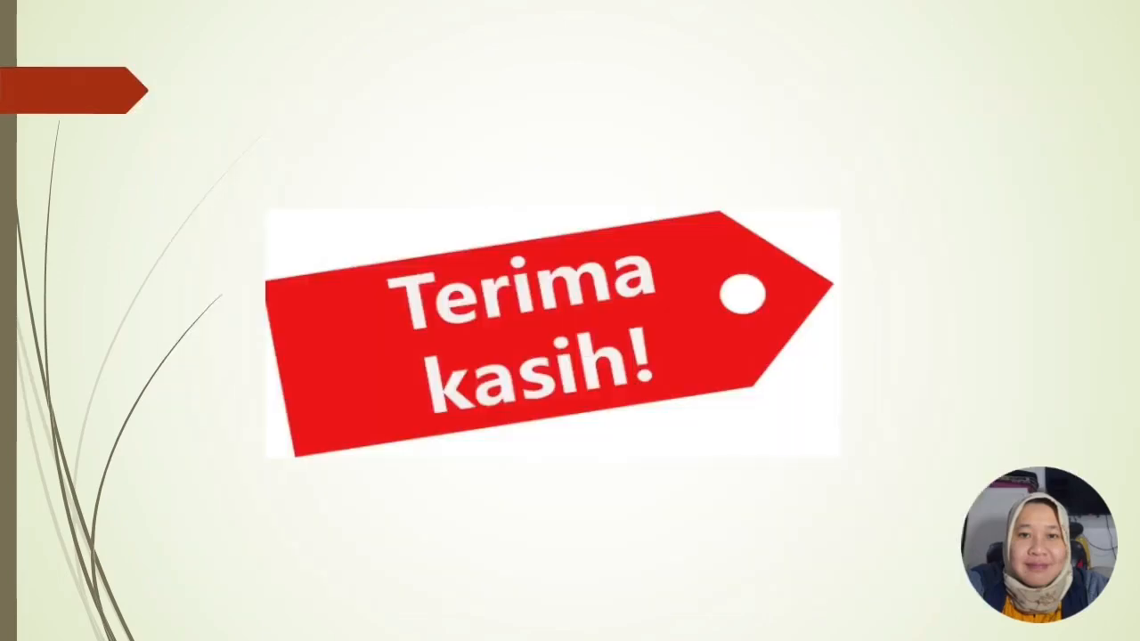